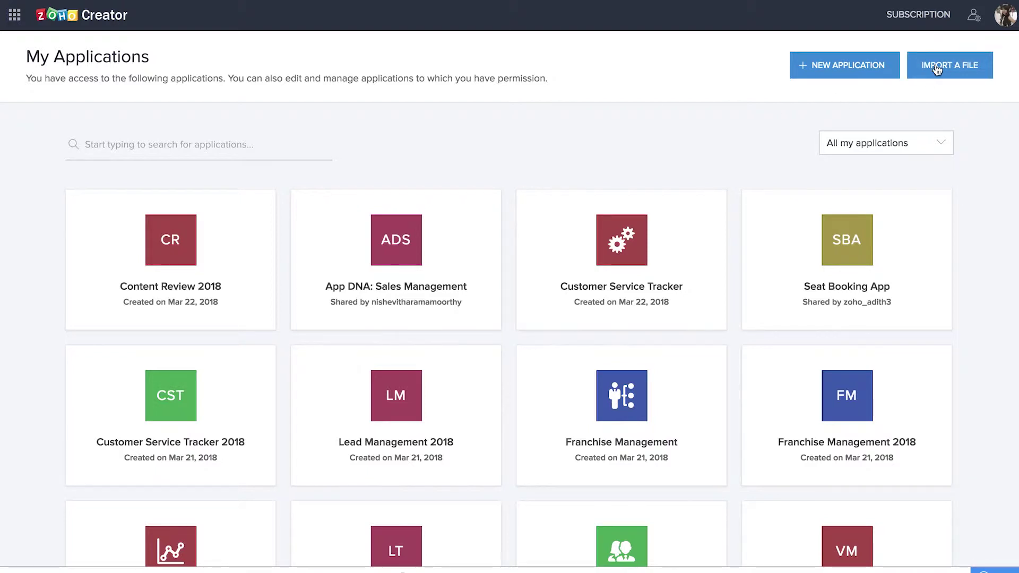
Step: Start a new application from scratch and create it as 'Contacts 2018'
left_click(863, 73)
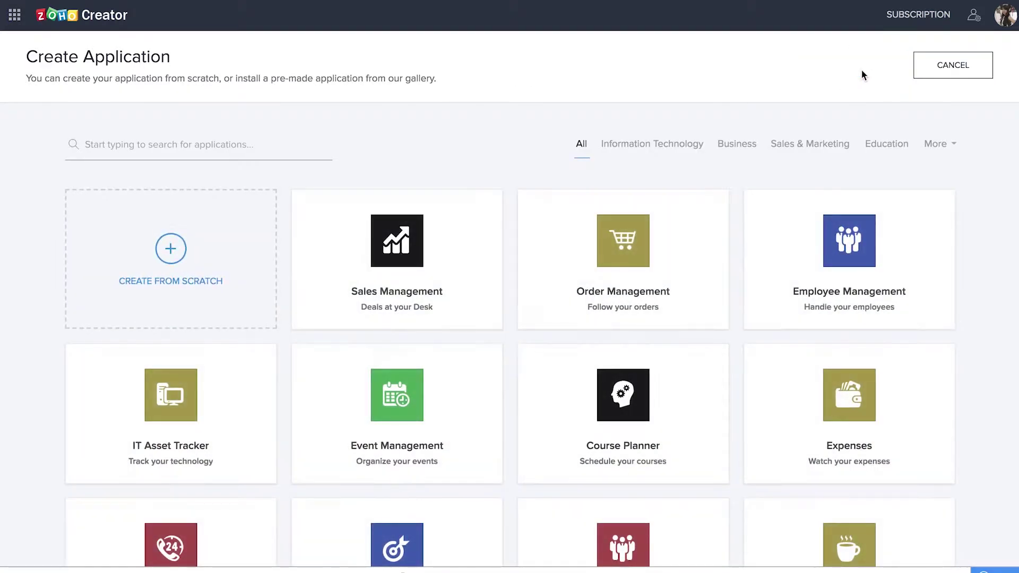
scroll(981, 270, "down", 5)
scroll(981, 270, "down", 5)
scroll(981, 271, "down", 5)
scroll(980, 270, "down", 5)
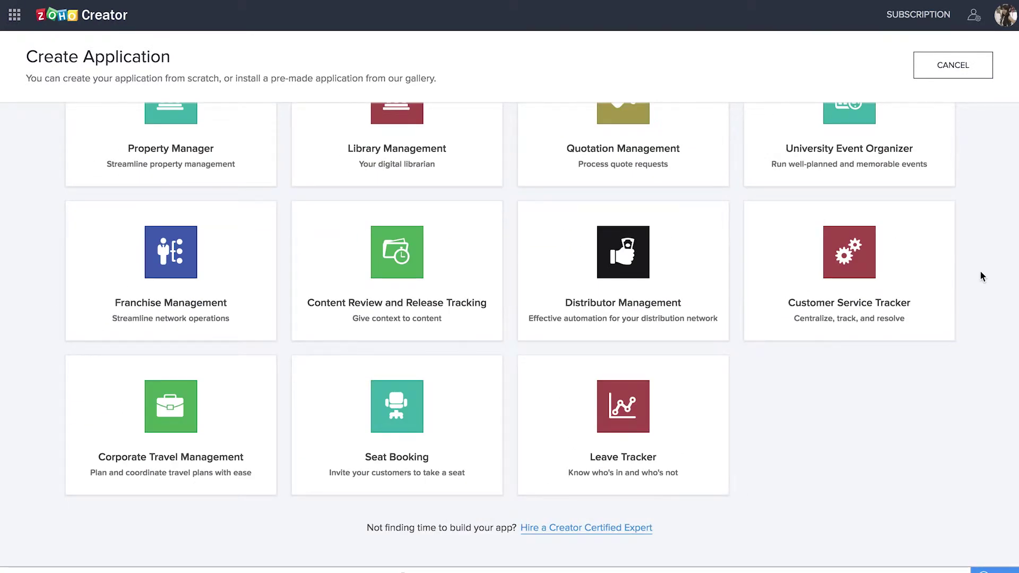
scroll(981, 270, "up", 5)
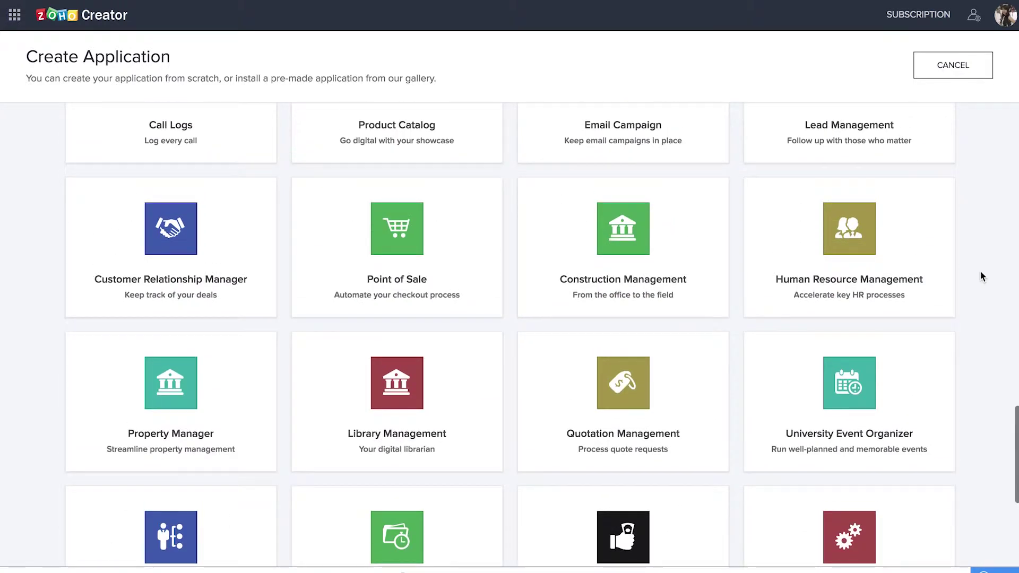
scroll(980, 270, "up", 3)
scroll(980, 270, "up", 3)
scroll(981, 269, "up", 3)
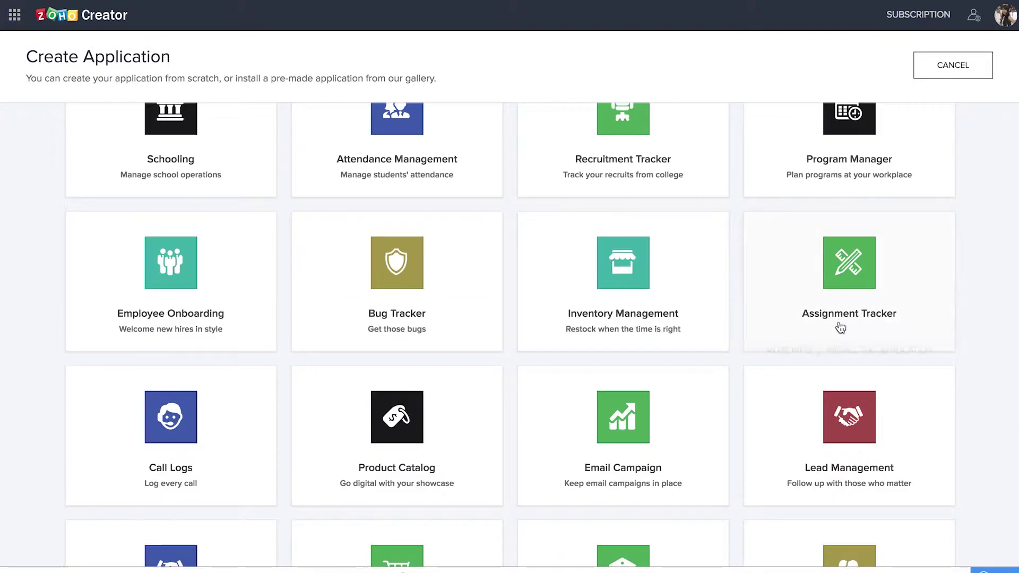
scroll(833, 331, "up", 3)
scroll(876, 334, "up", 3)
scroll(972, 319, "up", 3)
scroll(971, 318, "up", 5)
scroll(542, 319, "up", 3)
left_click(171, 255)
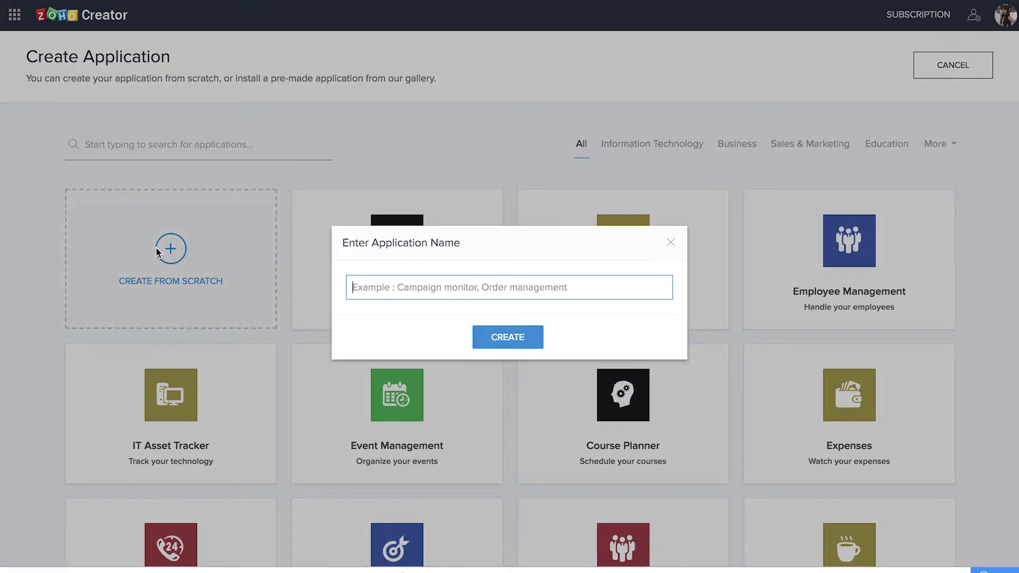
type("Contacts 2018")
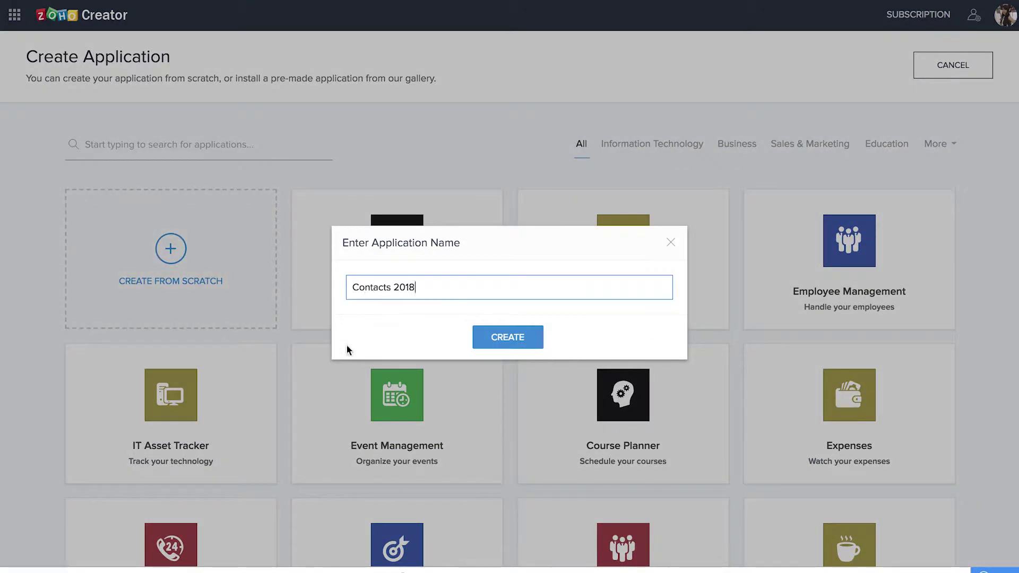
left_click(518, 338)
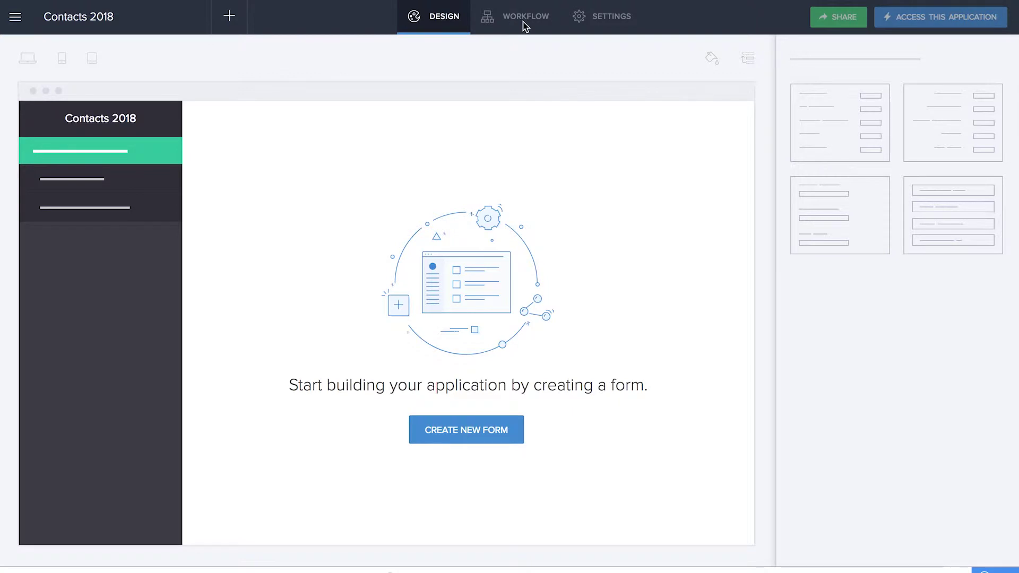
Step: Create the app's first form as a blank form named 'New Contact'
left_click(459, 431)
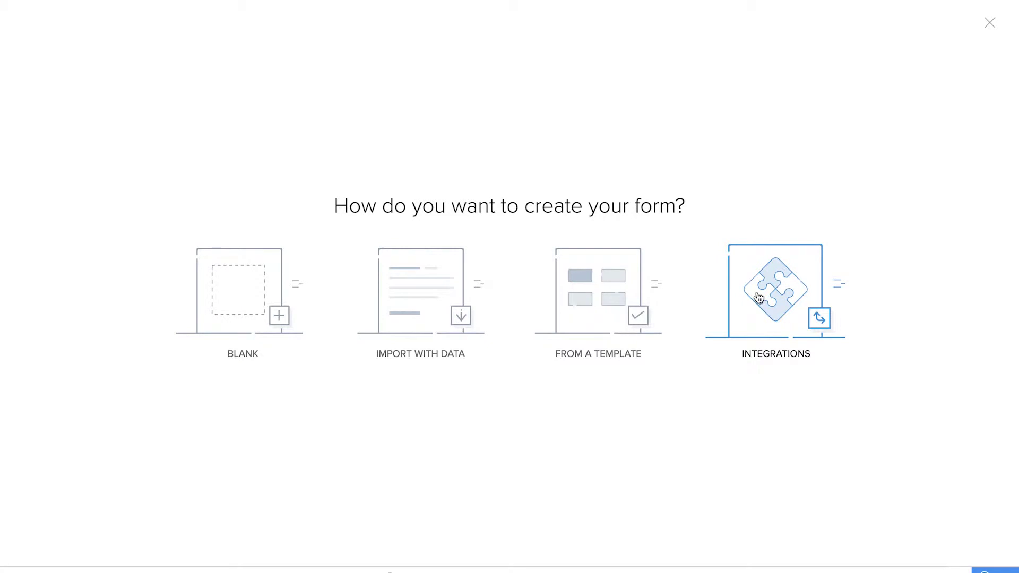
left_click(277, 288)
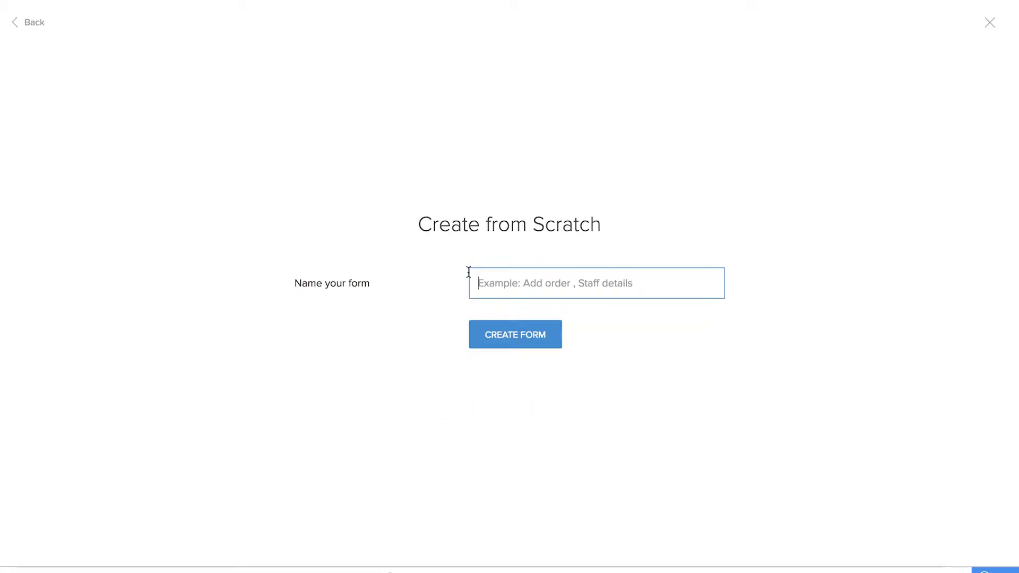
type("New Contact")
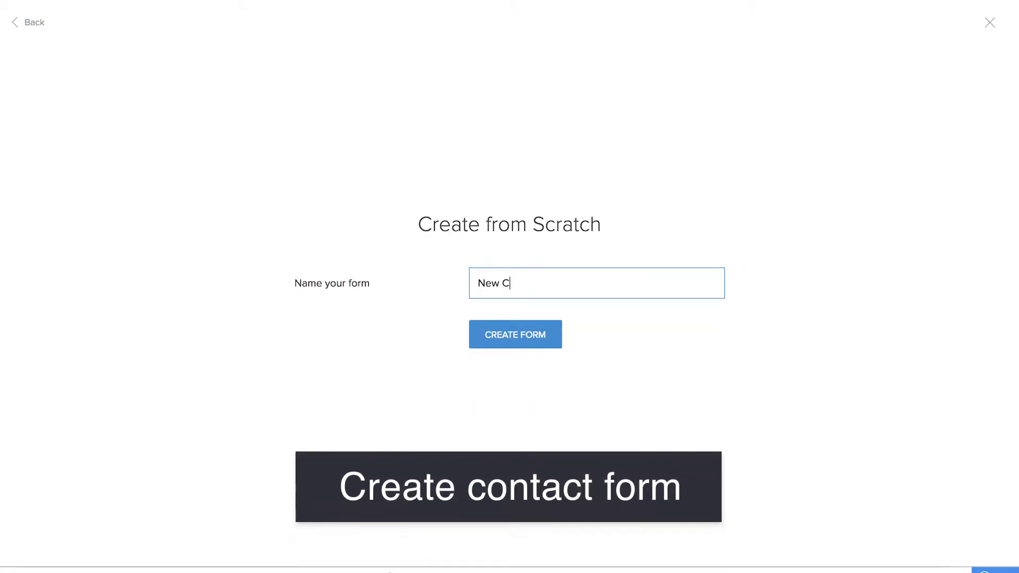
left_click(516, 335)
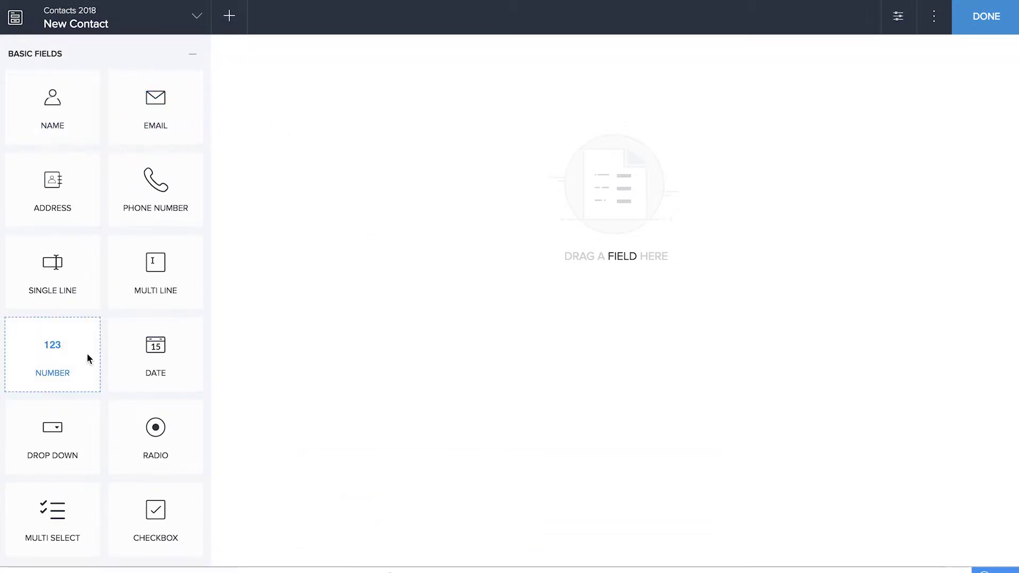
scroll(96, 362, "down", 3)
scroll(101, 368, "down", 3)
scroll(101, 373, "down", 5)
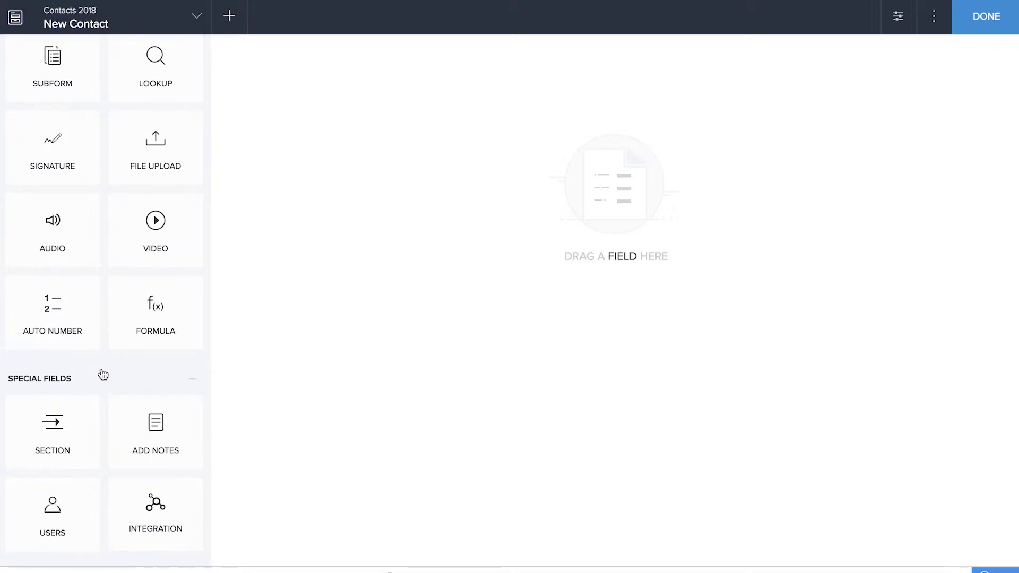
scroll(88, 168, "up", 10)
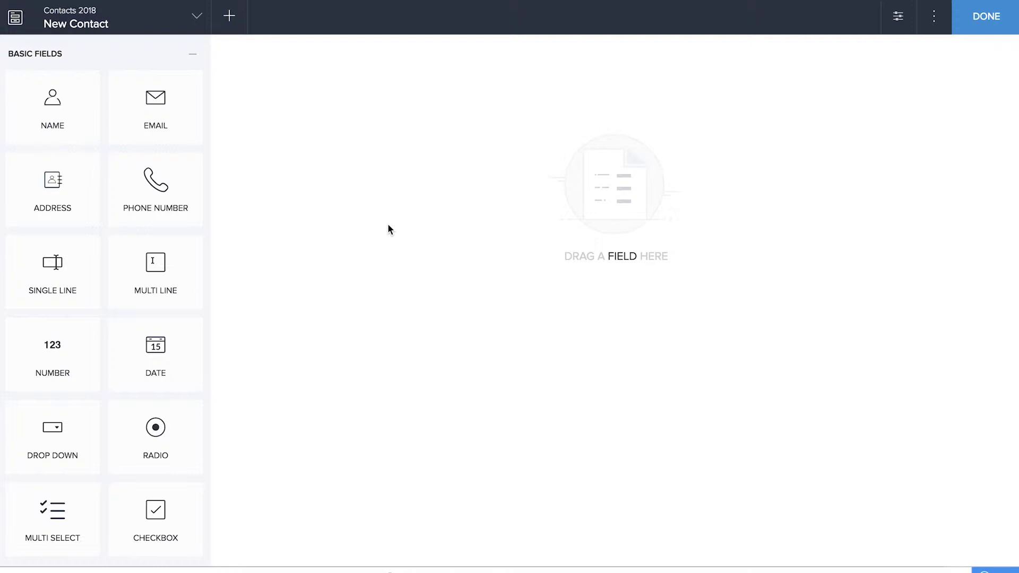
scroll(8, 398, "down", 10)
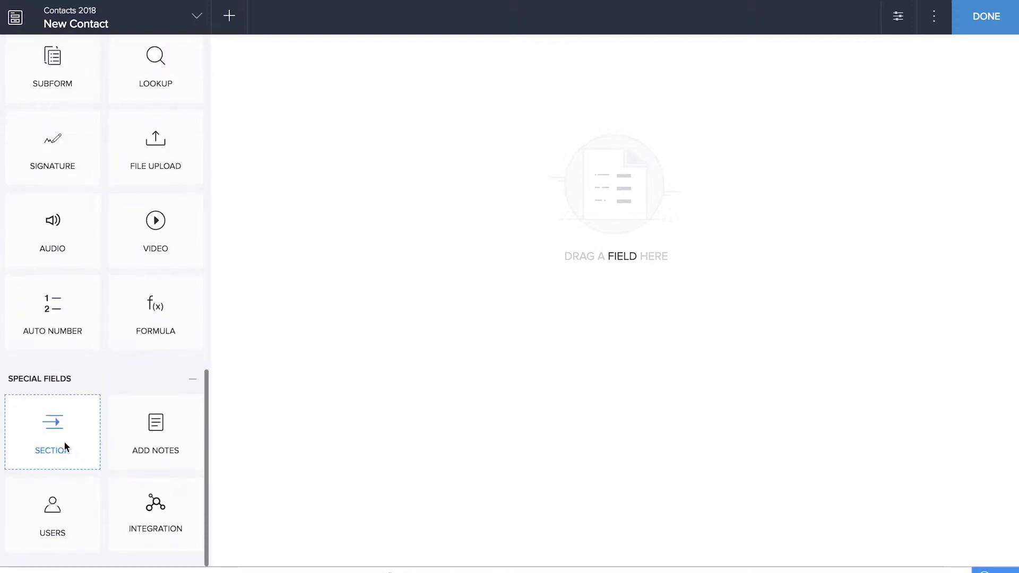
left_click_drag(52, 434, 495, 161)
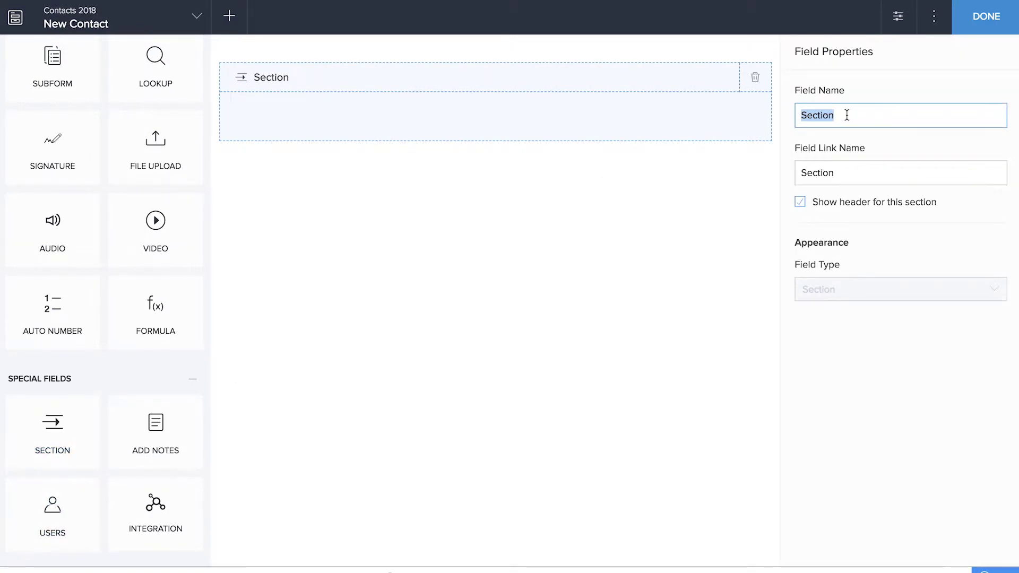
type("P")
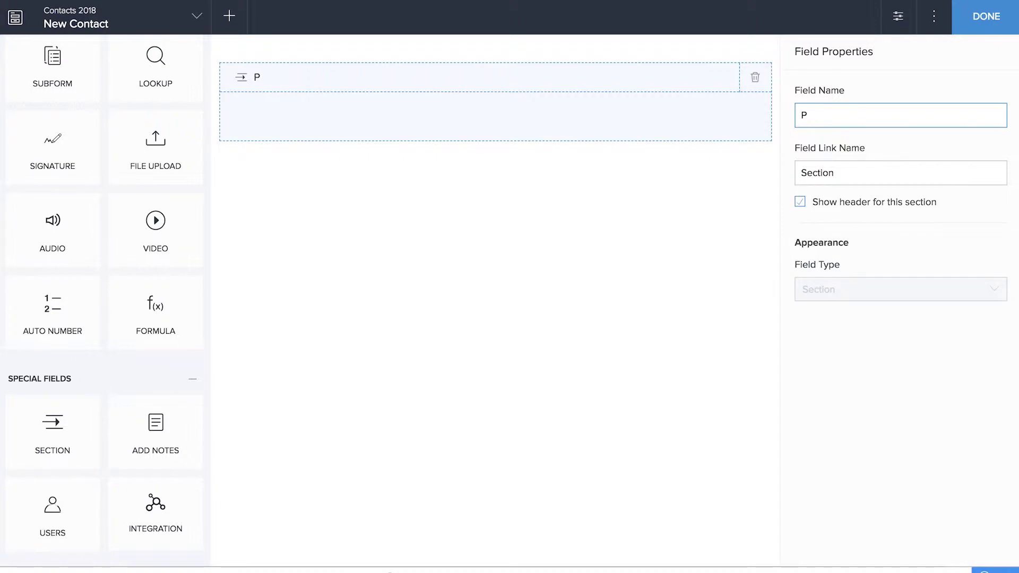
type("mation")
Step: Name the section Personal Information and add Name, Email, Address and Phone Number fields
left_click(709, 254)
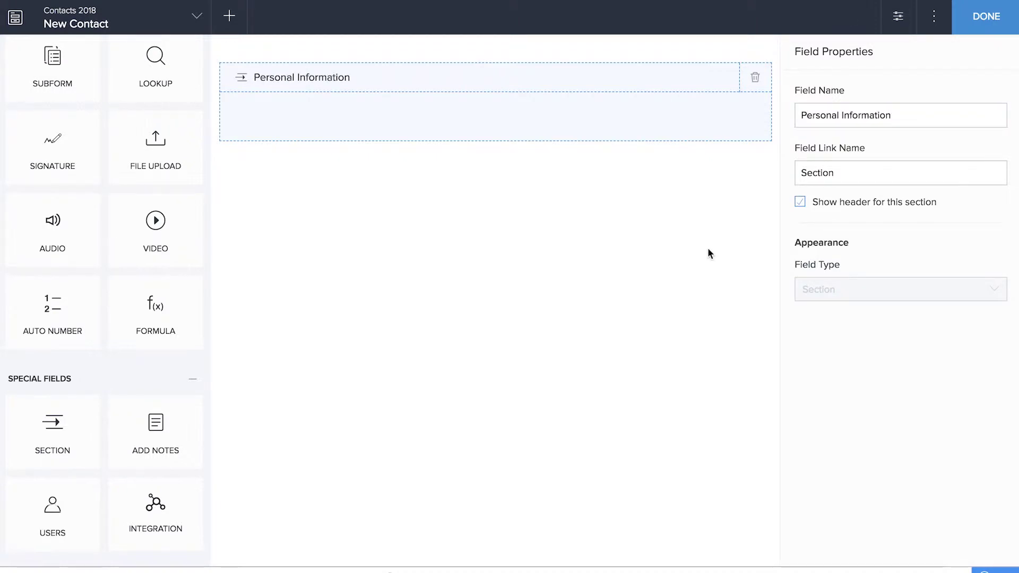
scroll(155, 195, "up", 8)
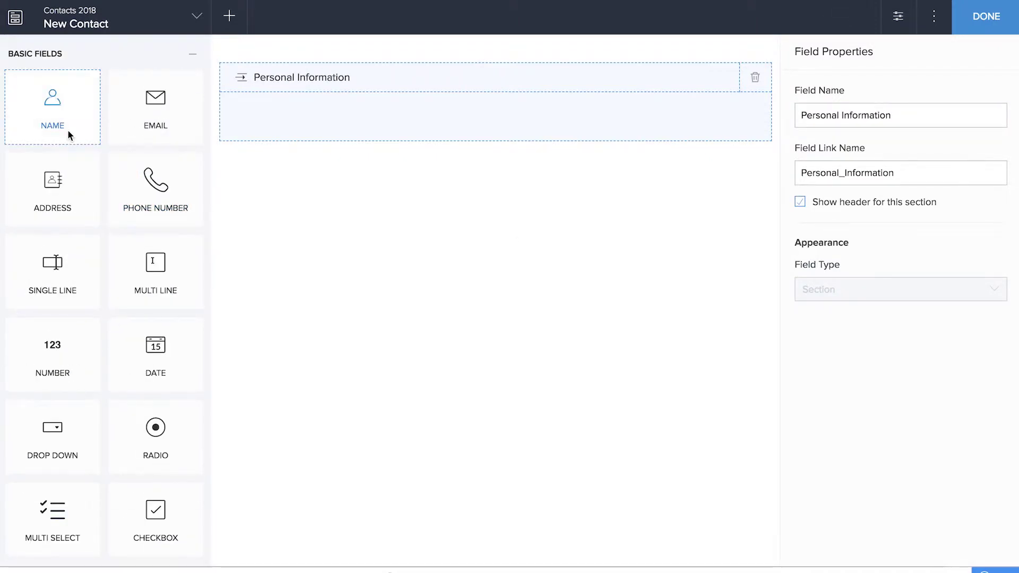
left_click_drag(68, 130, 354, 128)
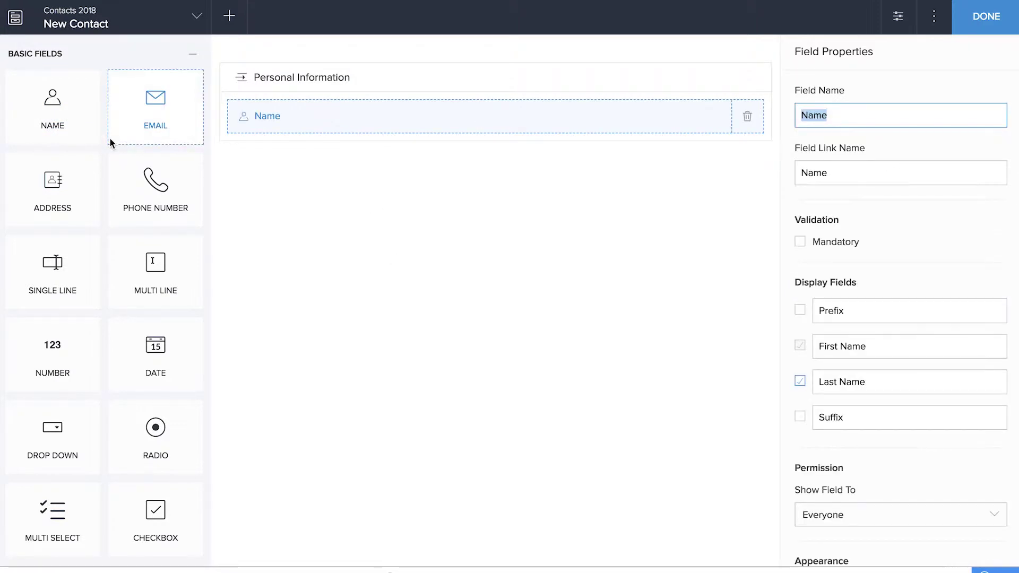
left_click_drag(135, 127, 310, 167)
left_click(62, 192)
left_click_drag(63, 191, 244, 210)
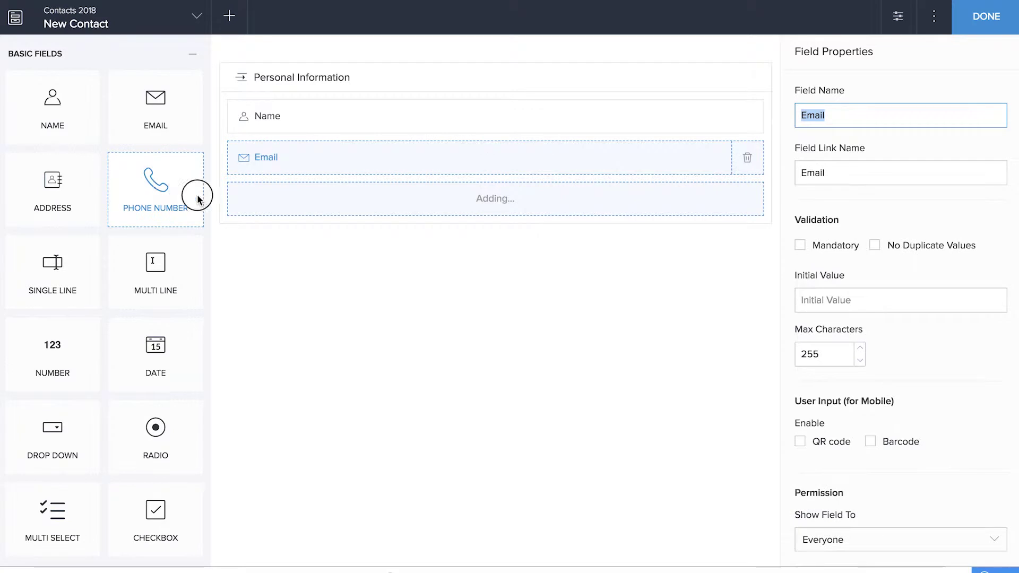
left_click_drag(155, 187, 414, 239)
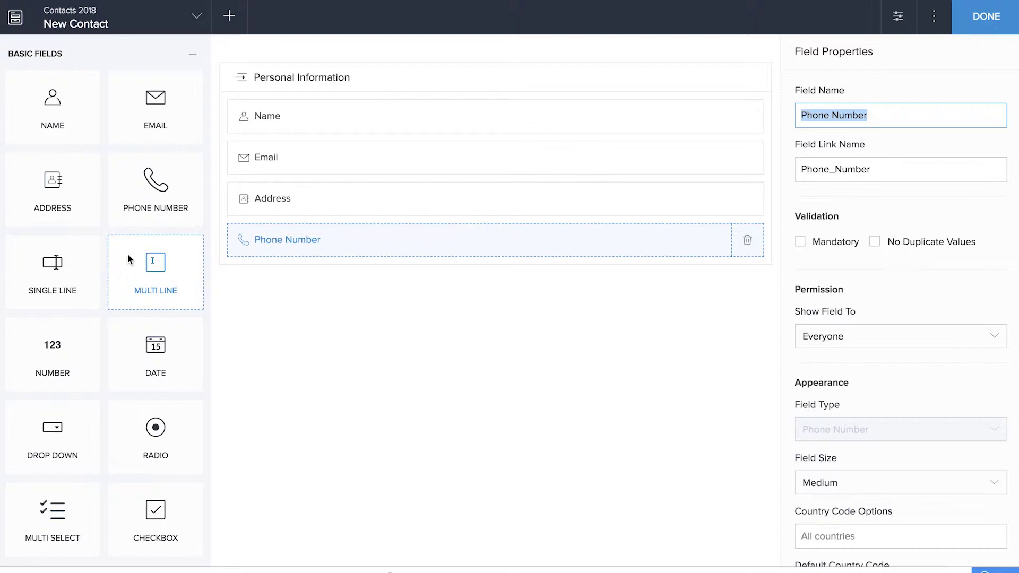
Step: Add a Date of Birth date field and an Image field, then a second section below
left_click_drag(156, 347, 370, 276)
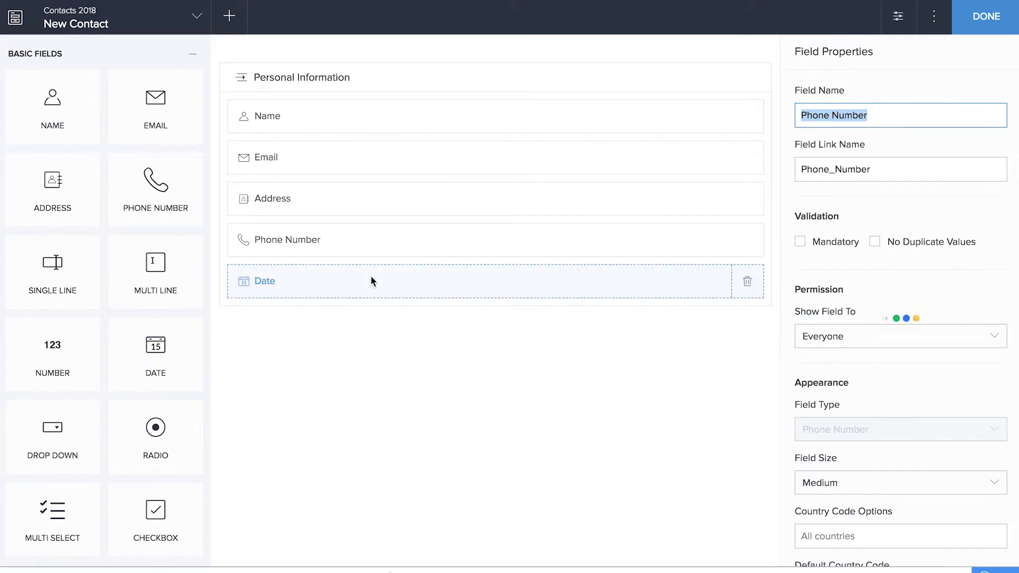
type("Birth")
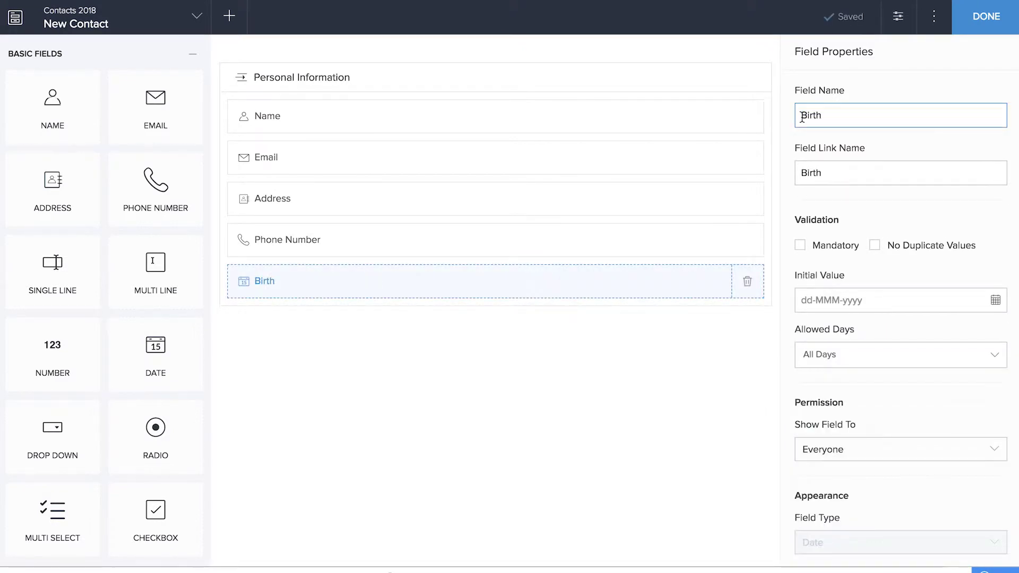
type("Date of")
left_click(666, 416)
scroll(149, 416, "down", 5)
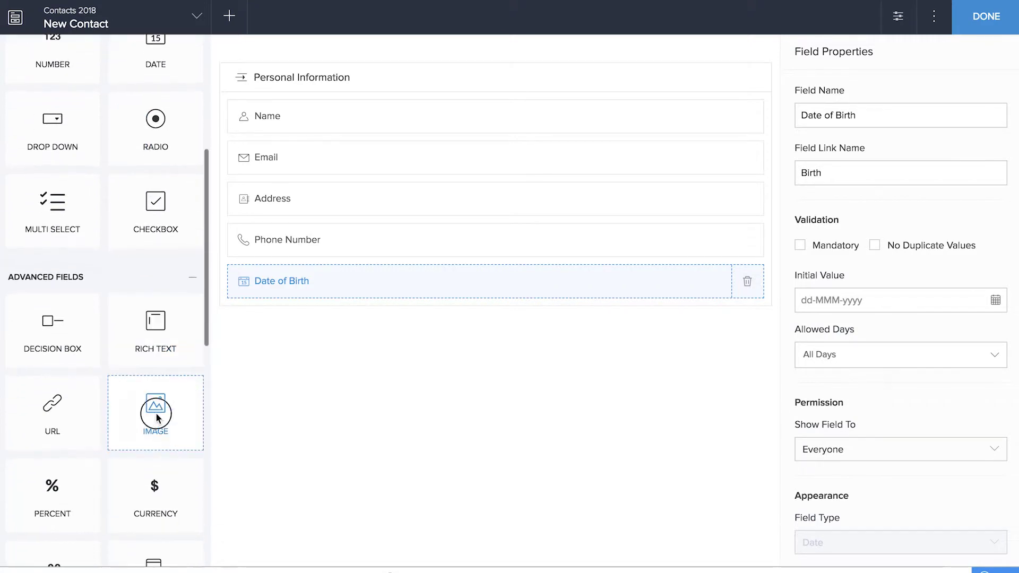
left_click_drag(155, 402, 396, 327)
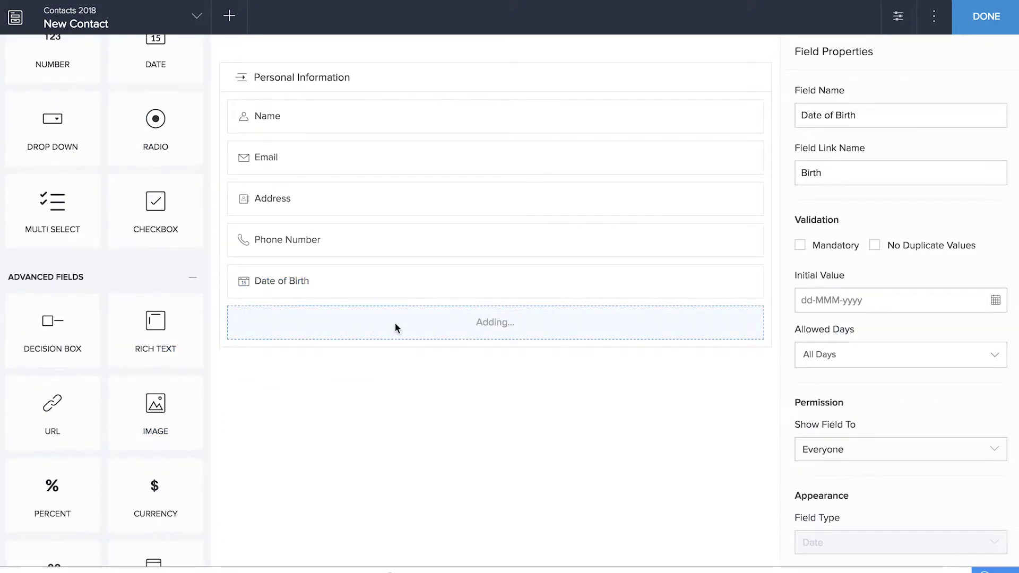
scroll(413, 373, "down", 1)
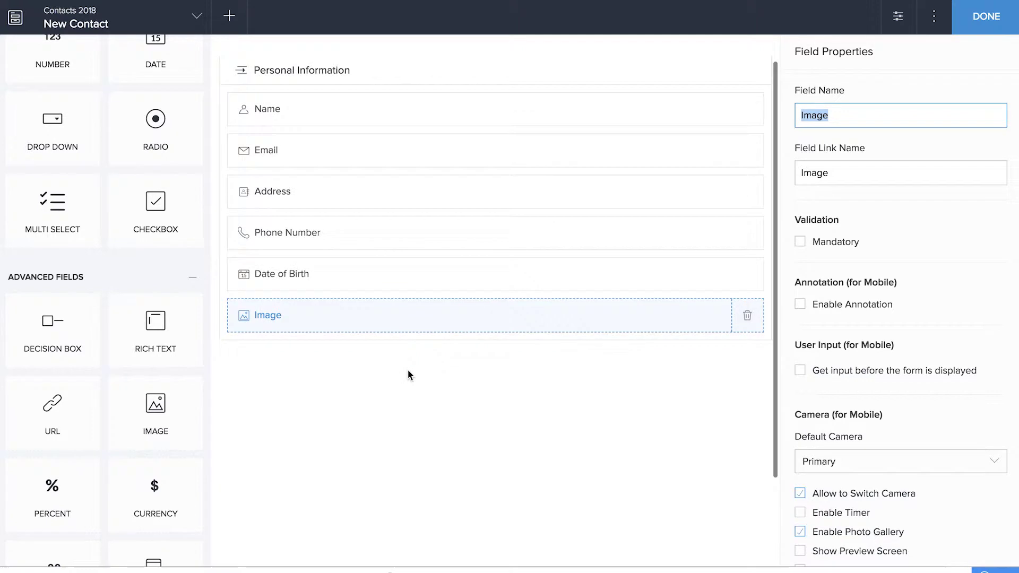
scroll(76, 414, "down", 5)
left_click_drag(51, 432, 396, 416)
type("Work I")
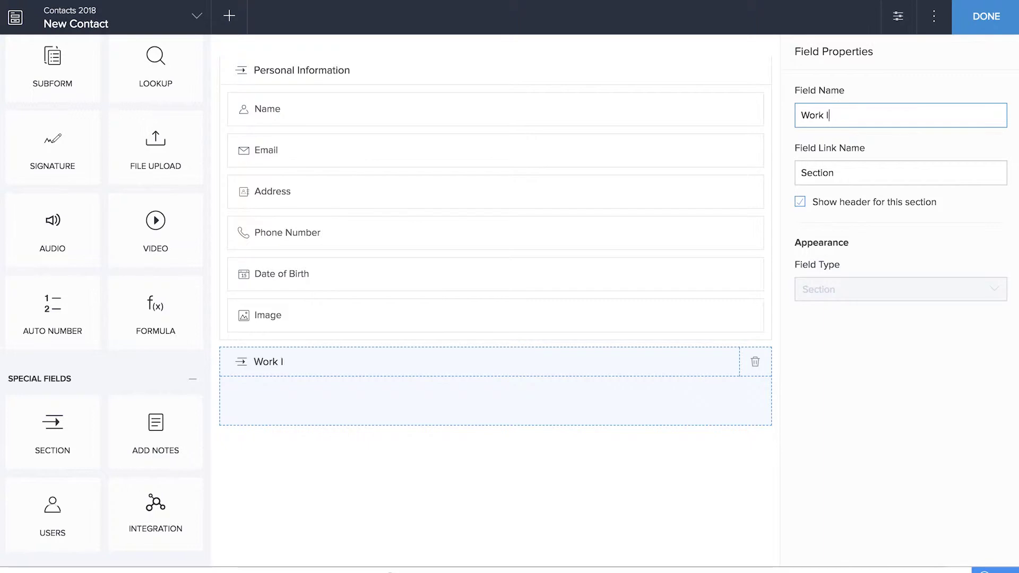
type("nformation")
Step: Name the section Work Information and fill it with company single-line fields and an address field
left_click(657, 475)
scroll(657, 475, "down", 3)
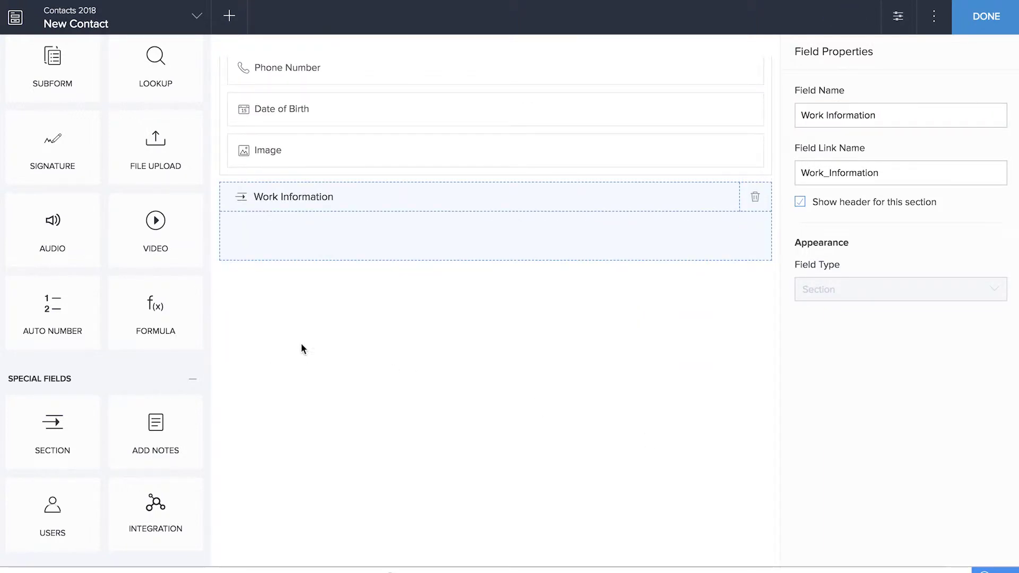
scroll(71, 283, "up", 5)
scroll(71, 283, "up", 5)
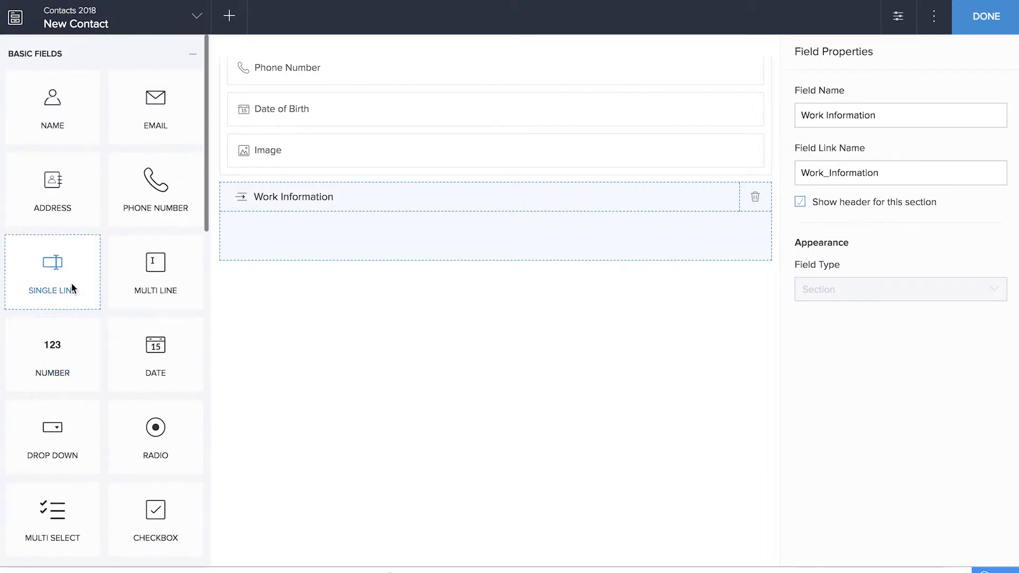
left_click_drag(66, 270, 375, 256)
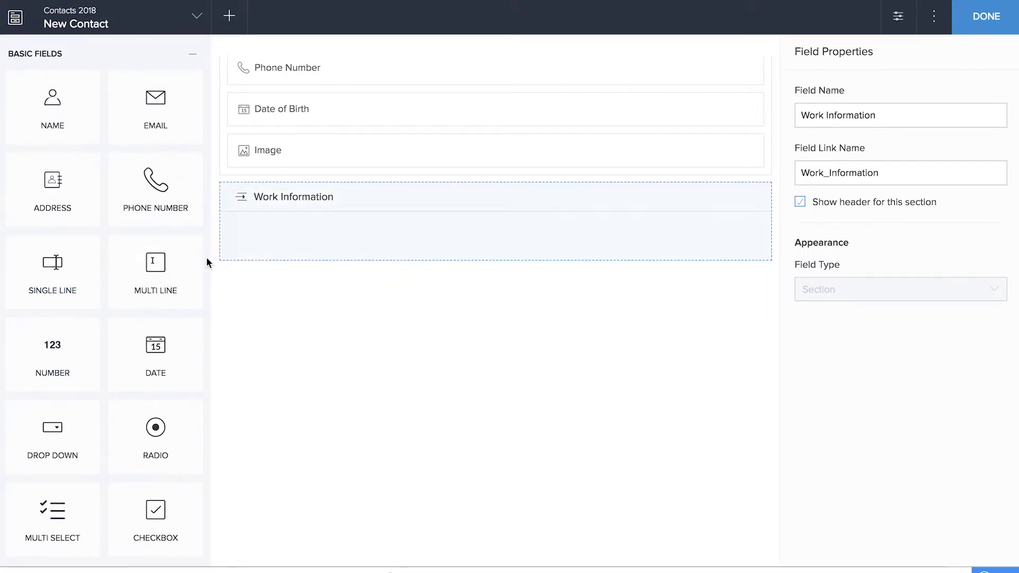
left_click_drag(52, 269, 433, 244)
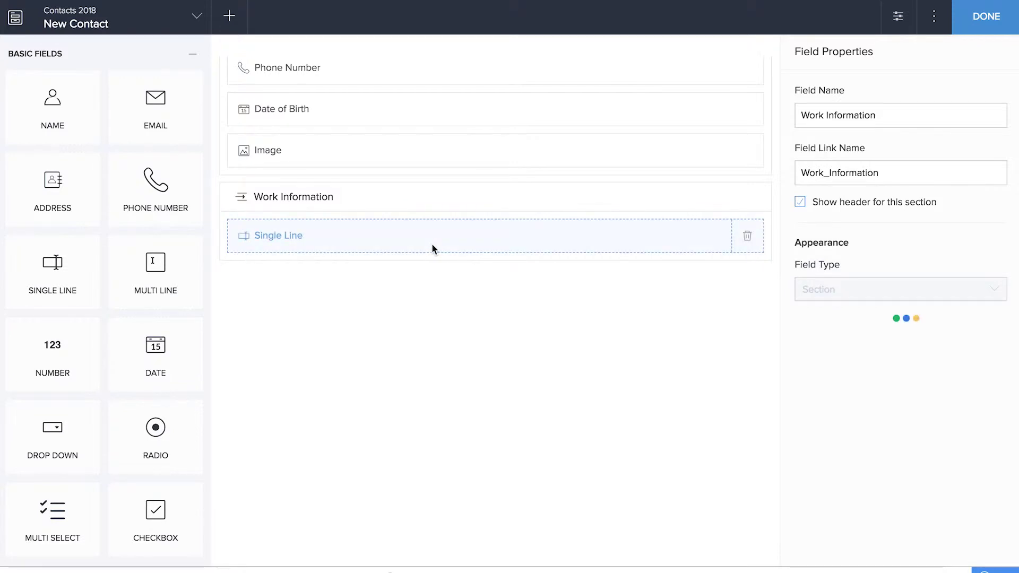
type("Company Information")
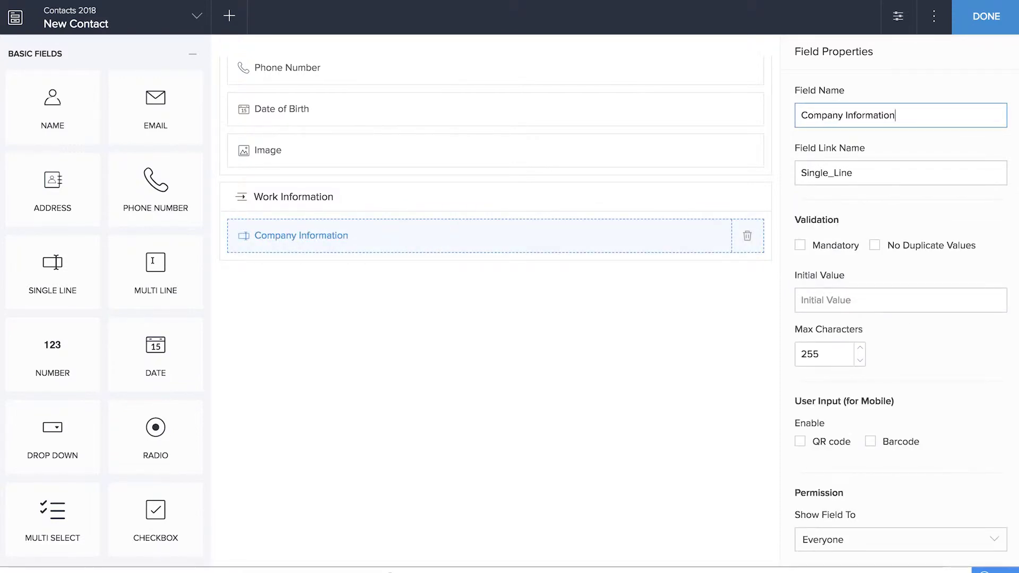
left_click_drag(64, 281, 421, 265)
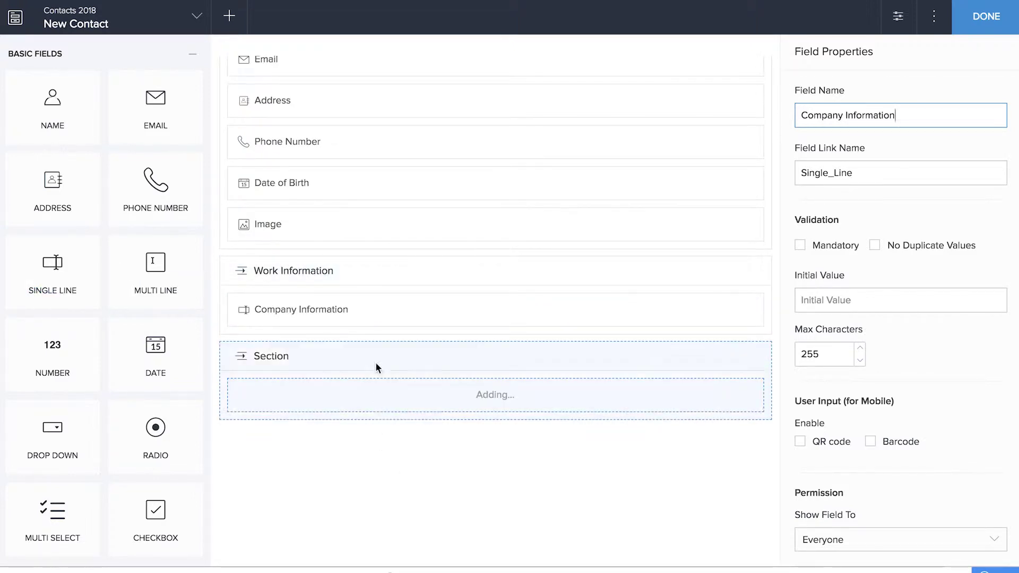
left_click(643, 367)
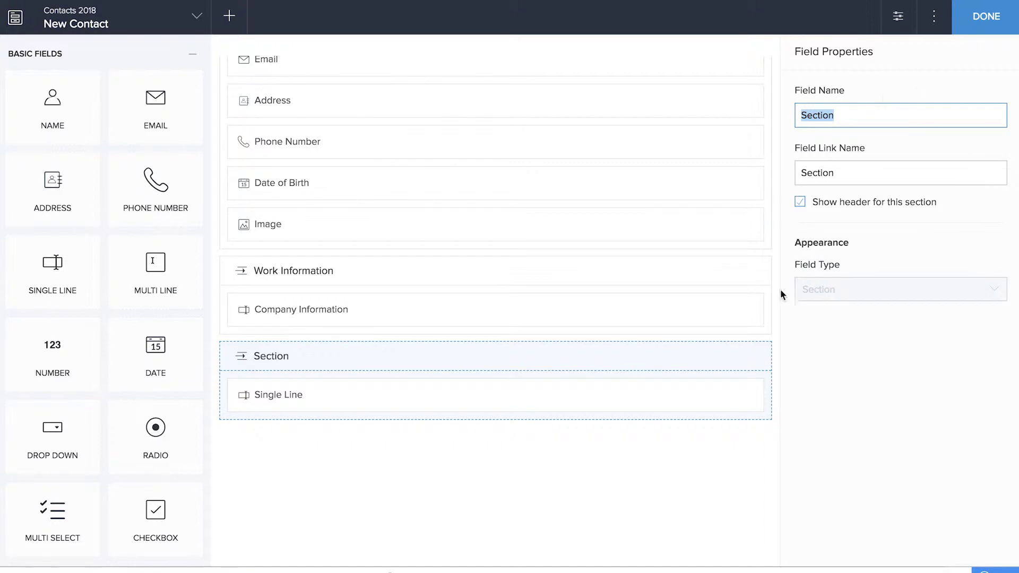
left_click_drag(716, 393, 696, 338)
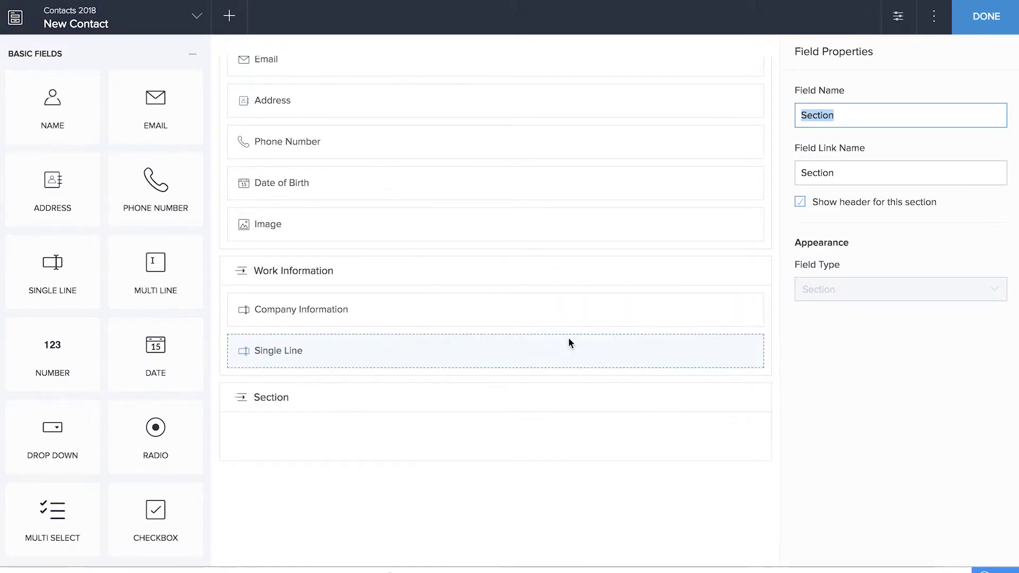
left_click(747, 397)
left_click(473, 343)
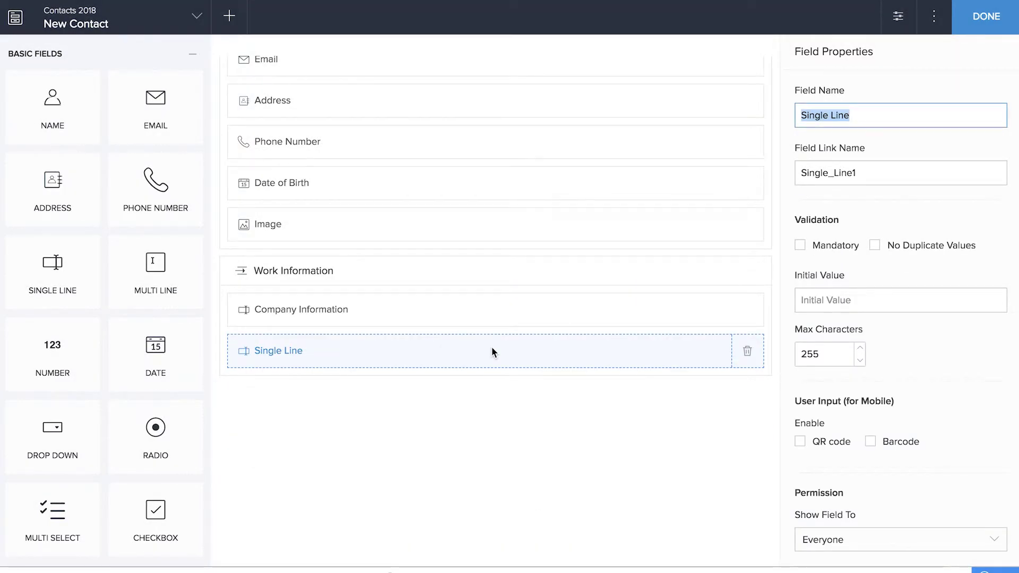
type("Department")
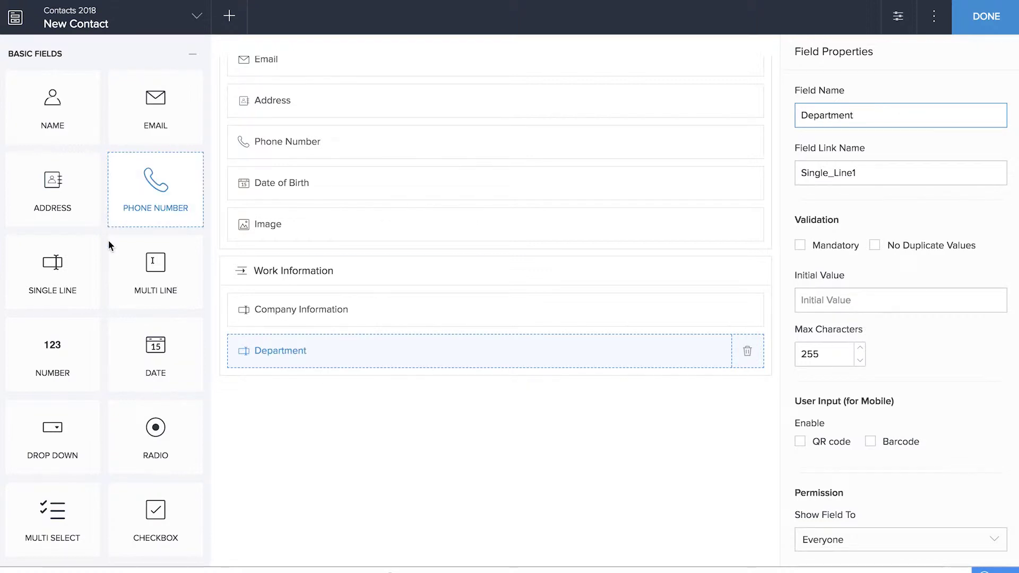
left_click_drag(73, 266, 550, 362)
type("Designation")
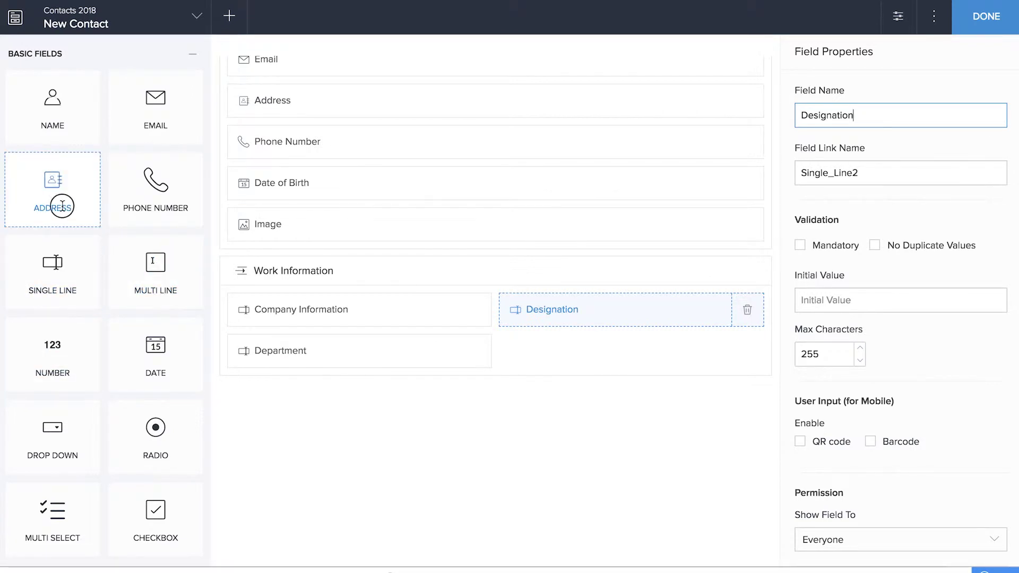
left_click_drag(62, 205, 612, 358)
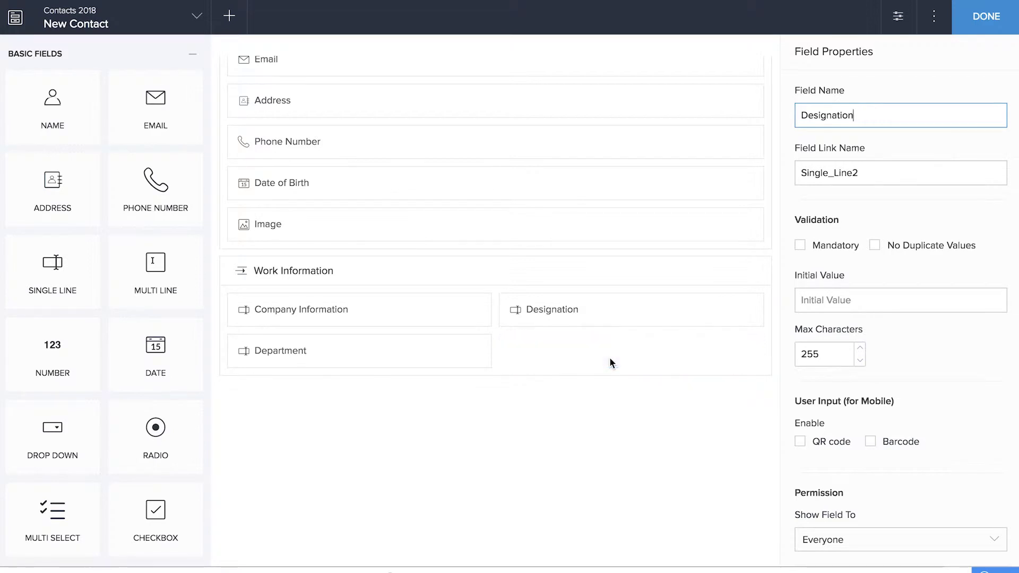
type("Company ADDRE")
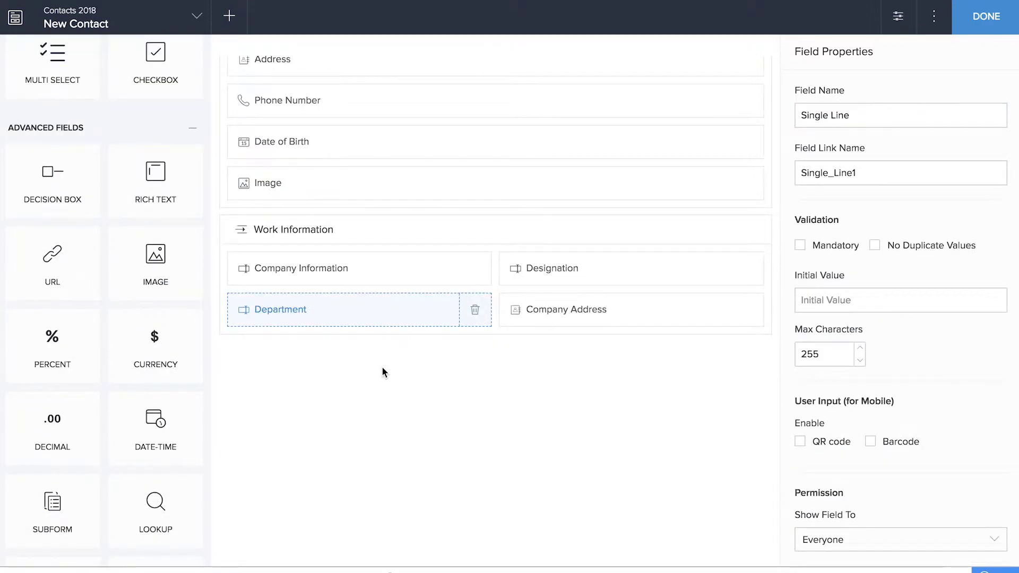
scroll(180, 436, "down", 3)
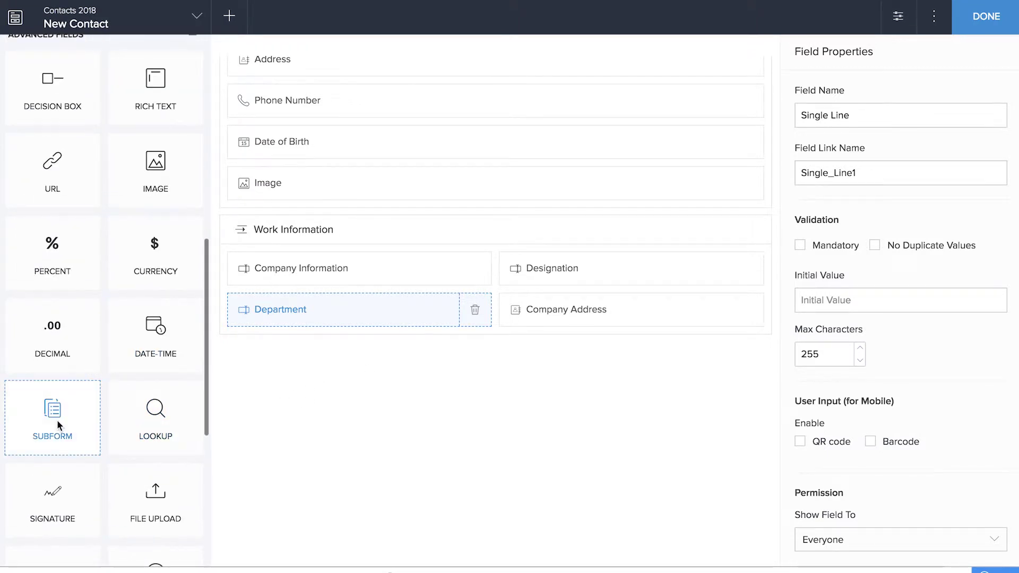
Step: Add a Social media profiles subform holding a single-line field and a drop-down field
left_click_drag(54, 415, 481, 416)
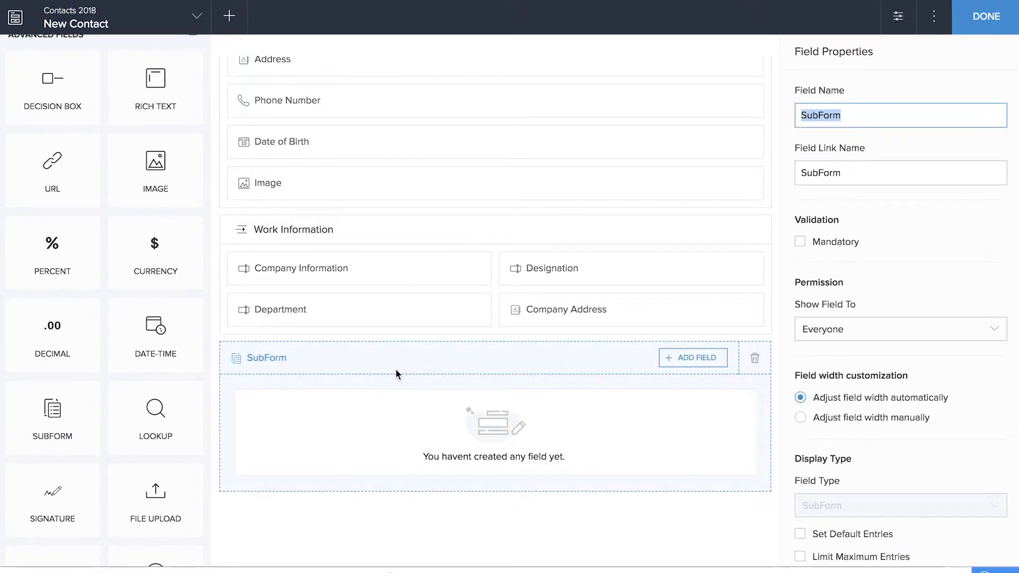
type("Social media profiles")
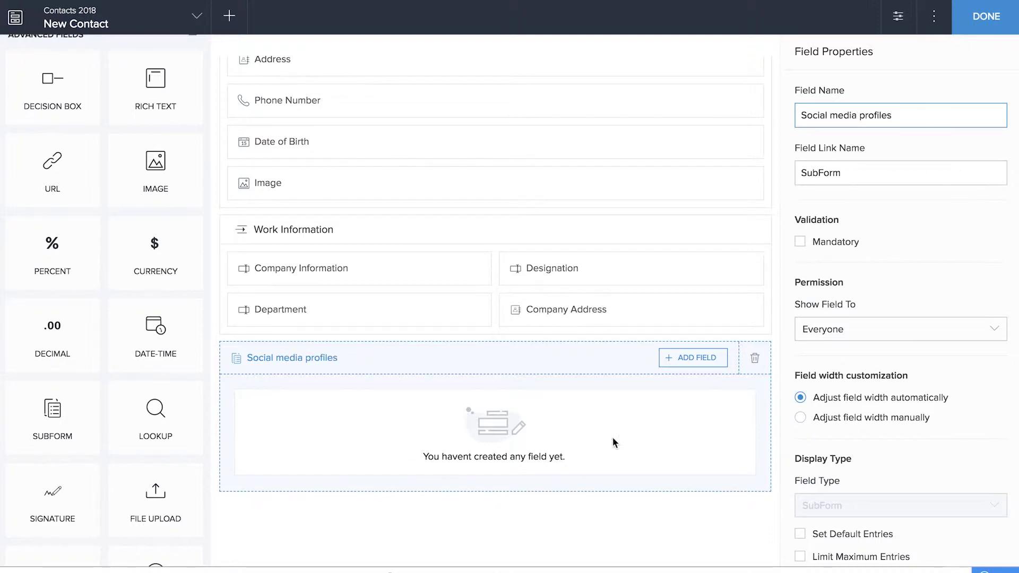
left_click(707, 359)
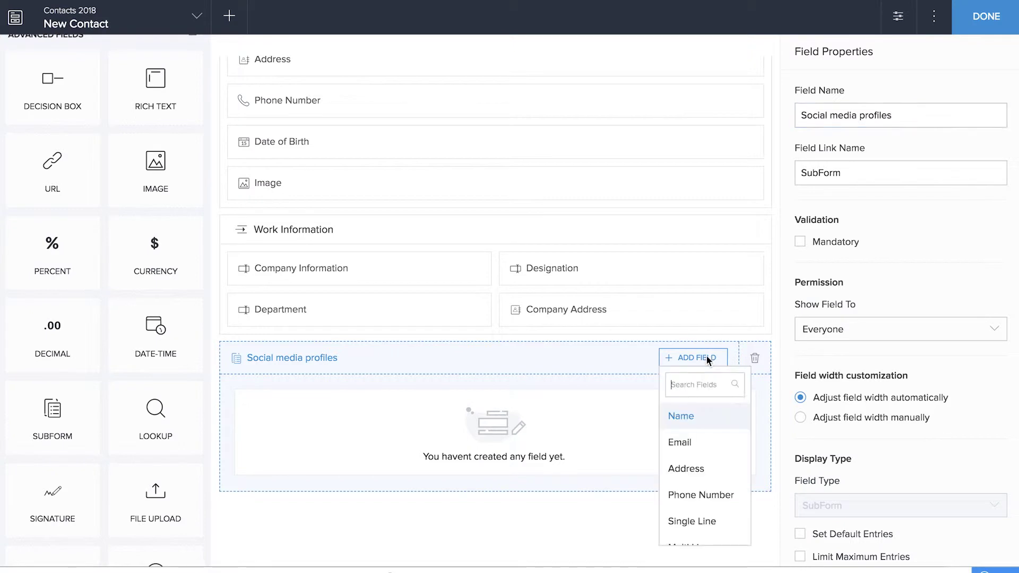
left_click(685, 468)
left_click(694, 358)
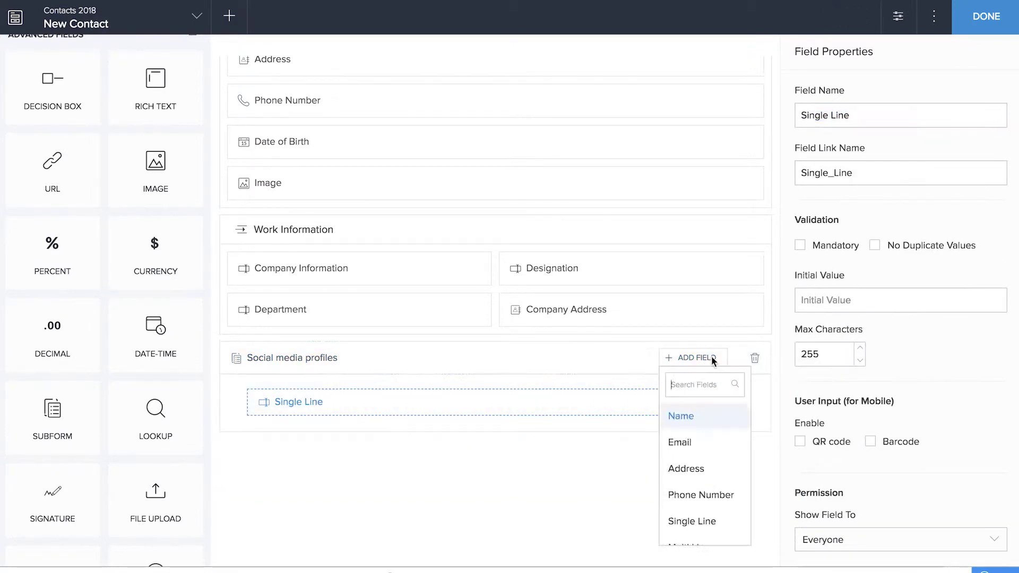
scroll(704, 494, "down", 3)
scroll(704, 510, "up", 3)
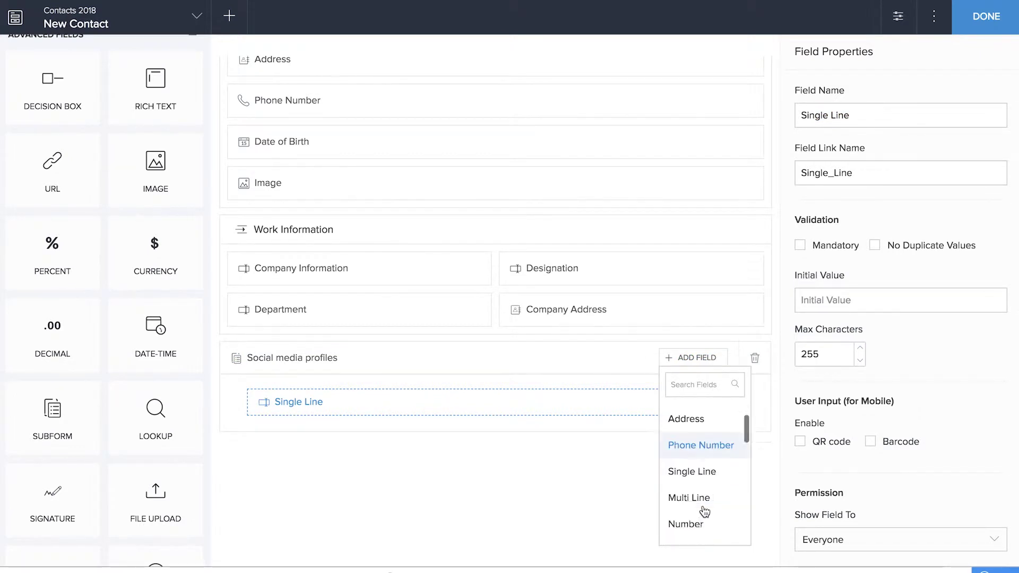
scroll(705, 510, "down", 3)
left_click(704, 505)
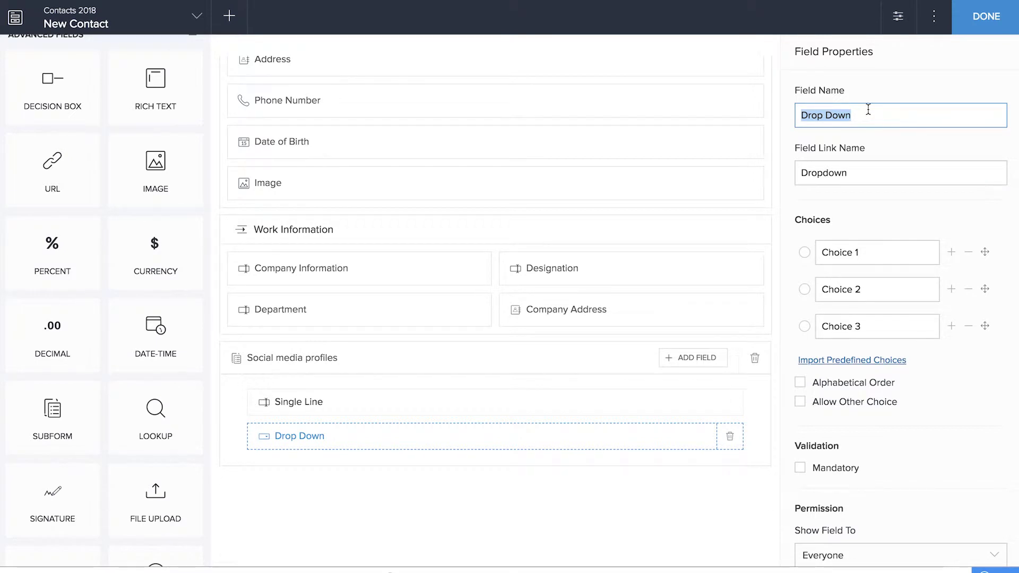
type("Social Network")
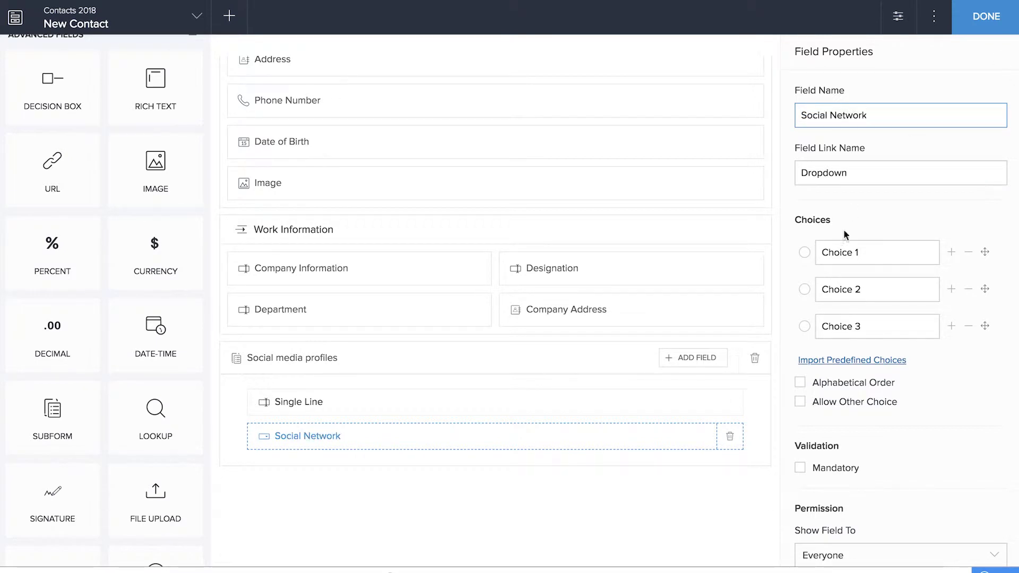
Step: Give Social Network the choices Facebook, Instagram and Twitter with Allow Other Choice, and rename the other field Links
key("Tab")
key("Tab")
key("Tab")
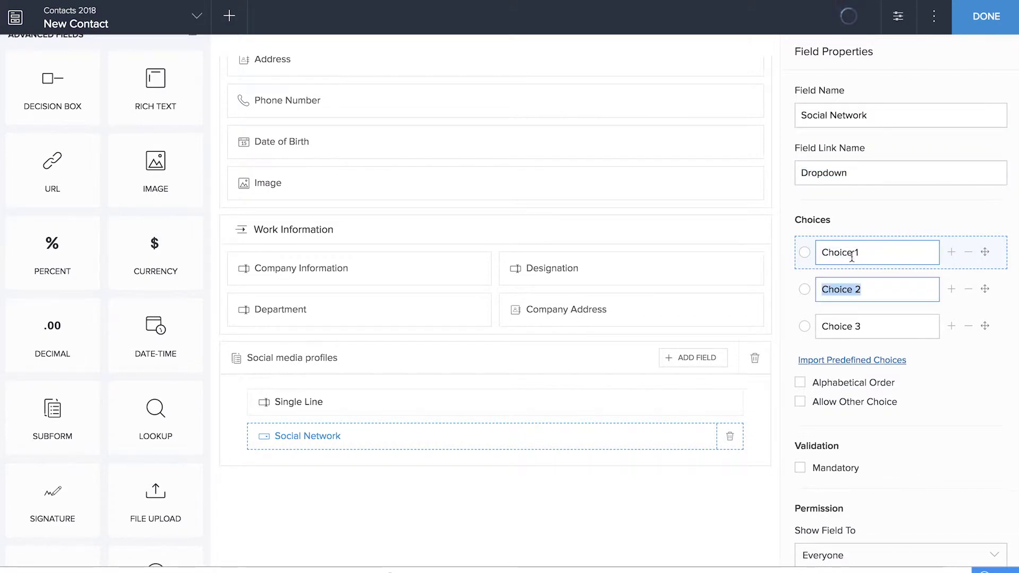
type("Facebook")
key("Tab")
type("Instagram")
key("Tab")
type("Twitter")
left_click(800, 401)
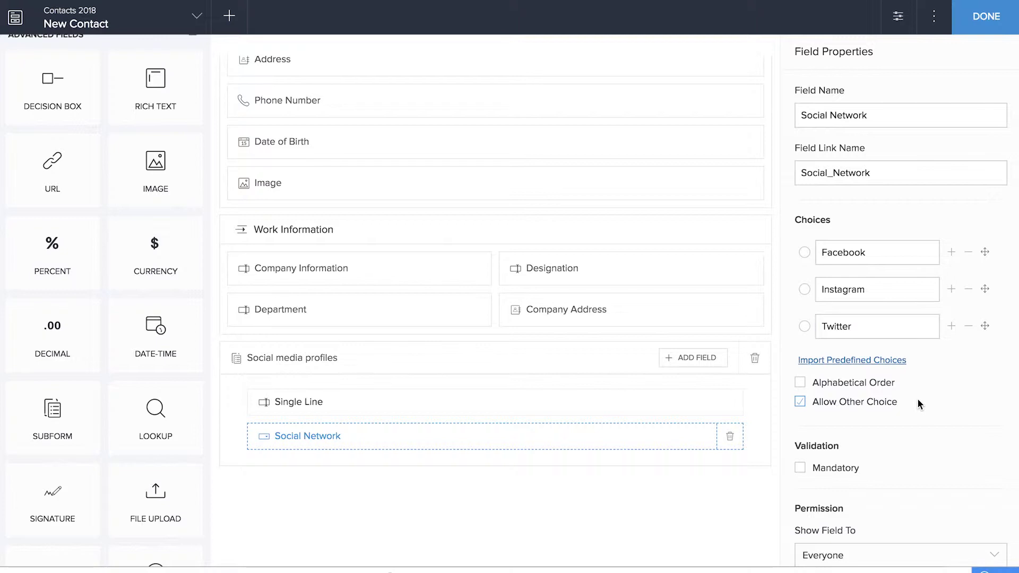
left_click_drag(406, 402, 381, 439)
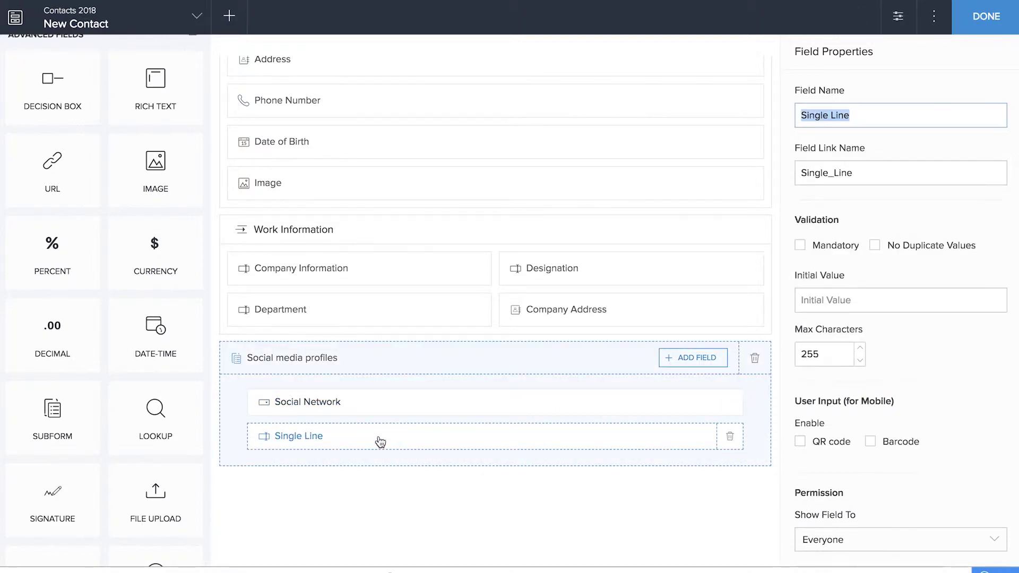
type("Links")
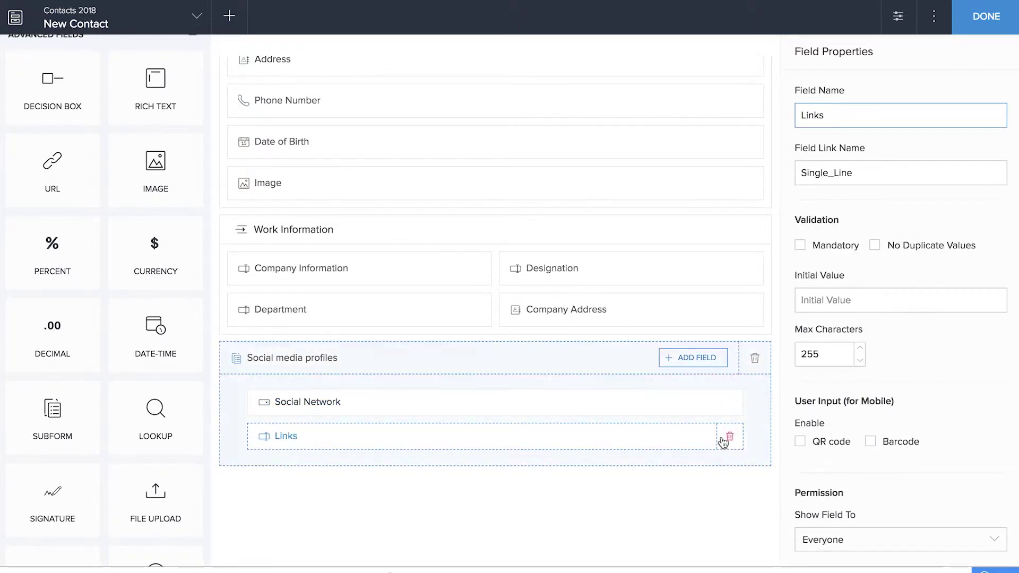
left_click(668, 494)
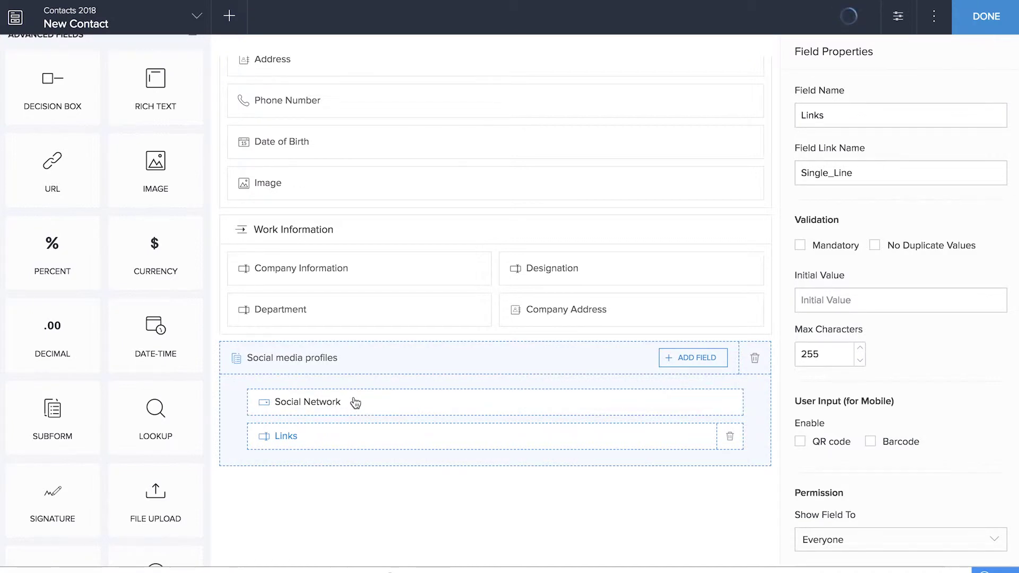
scroll(474, 319, "up", 5)
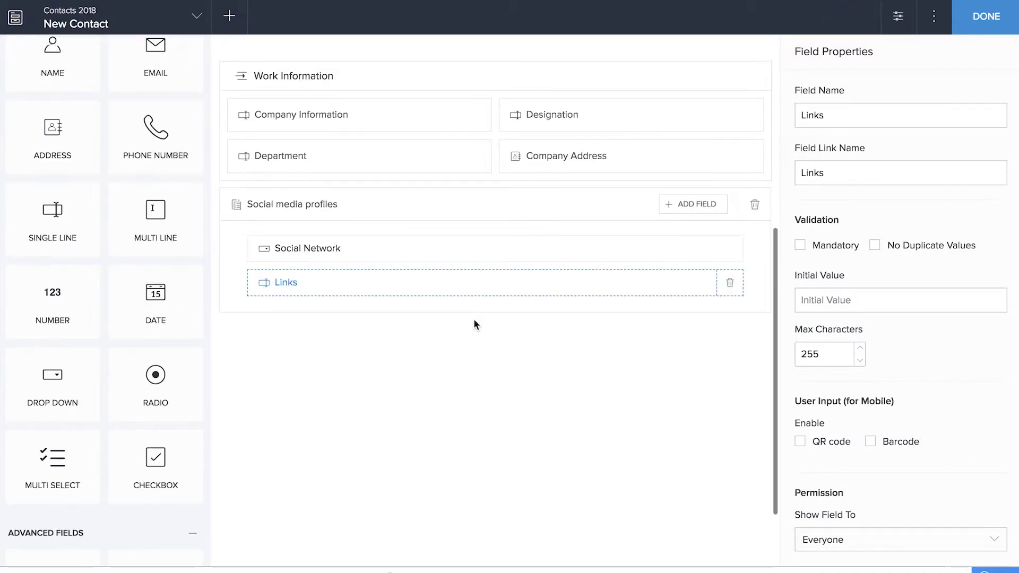
scroll(474, 324, "down", 3)
scroll(474, 324, "up", 3)
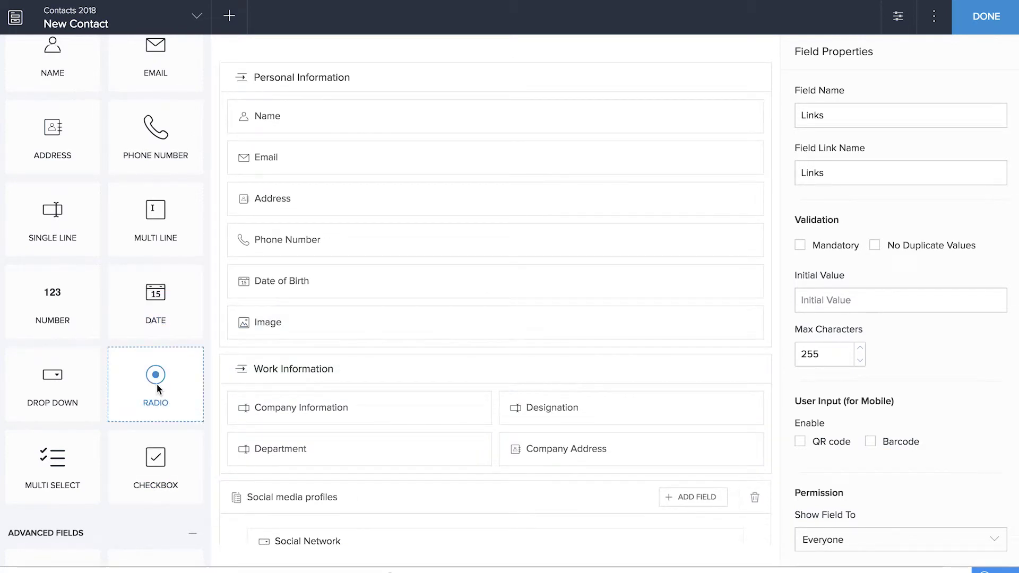
Step: Place a Gender radio field between Name and Email with choices Male, Female and Others
left_click_drag(157, 384, 347, 162)
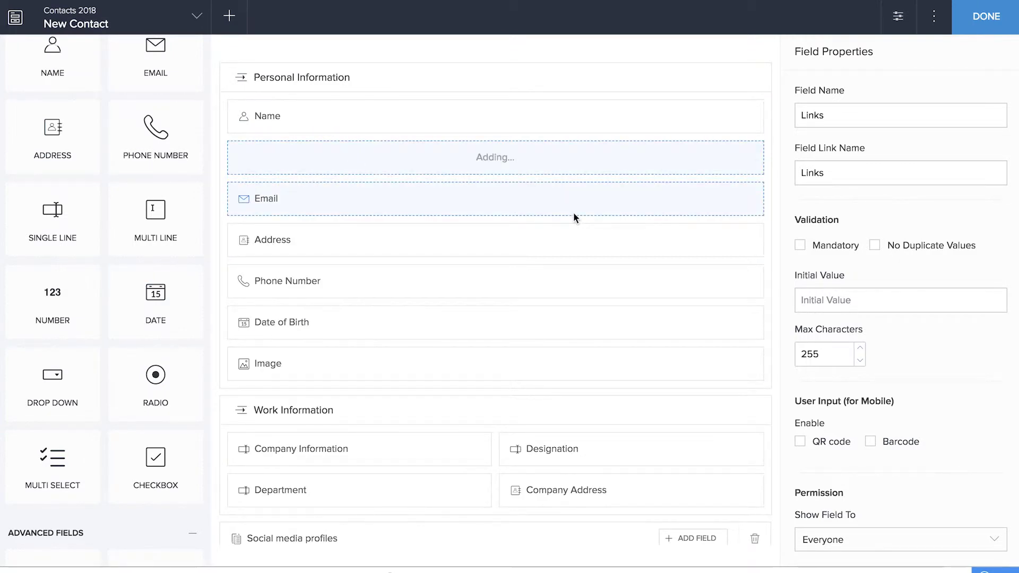
type("Male")
key("Tab")
type("Female")
key("Tab")
type("Others")
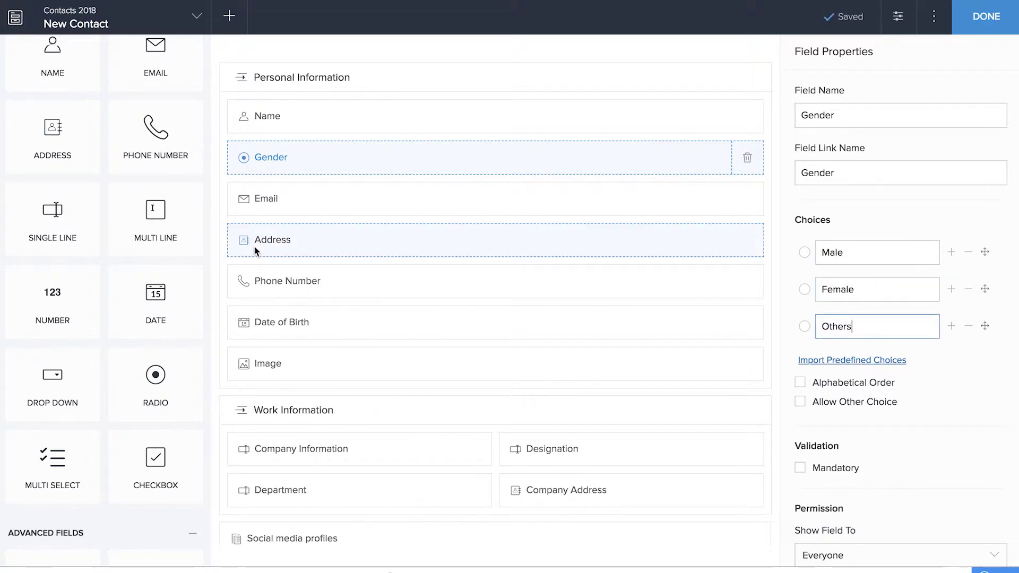
scroll(331, 328, "down", 1)
scroll(331, 328, "down", 5)
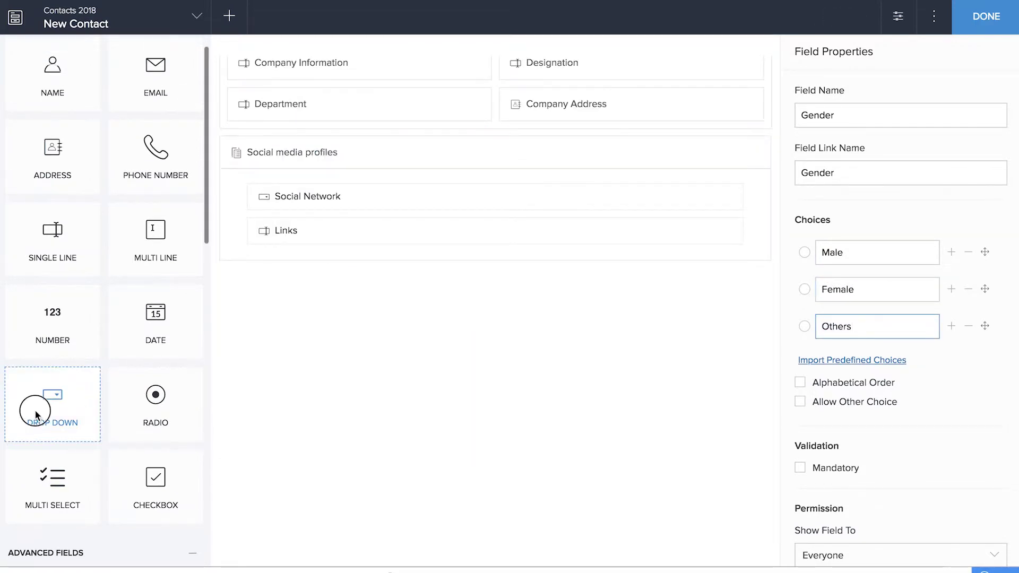
Step: Add a Hobbies dropdown with Traveling, Reading, Cooking and Painting, and allow other choices
left_click_drag(51, 403, 437, 300)
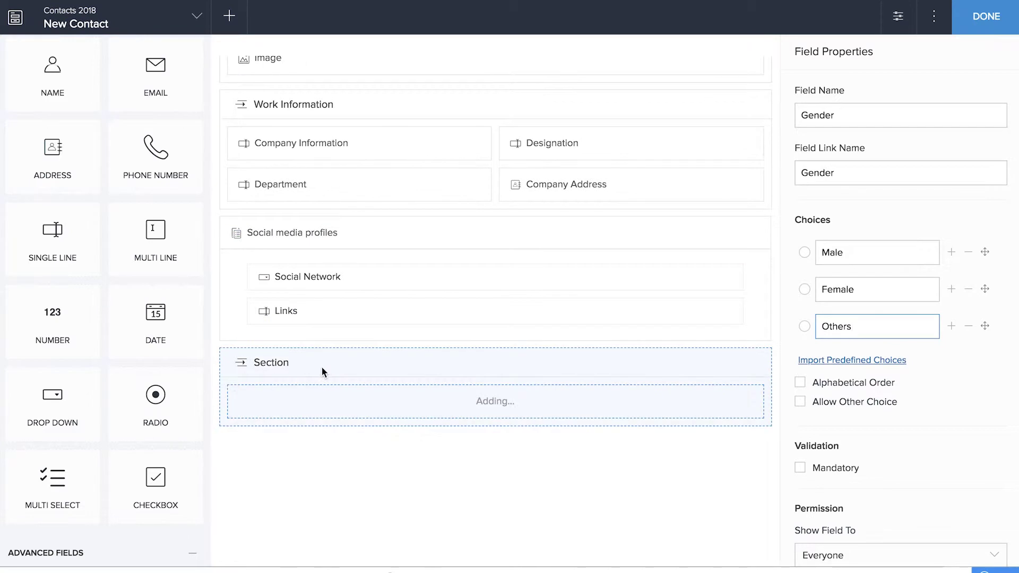
type("Hobbies")
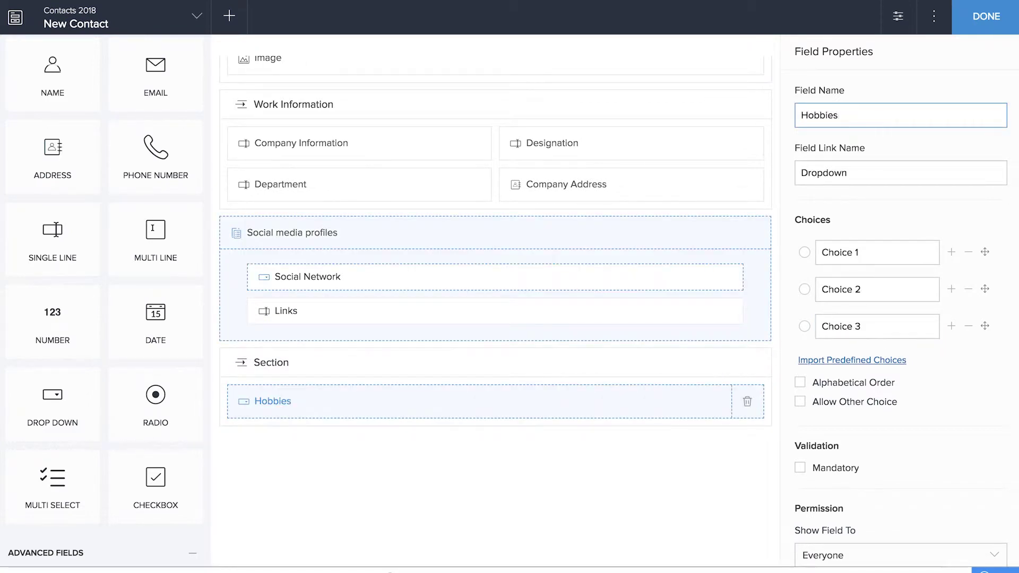
key("Tab")
key("Tab")
type("Travelinh")
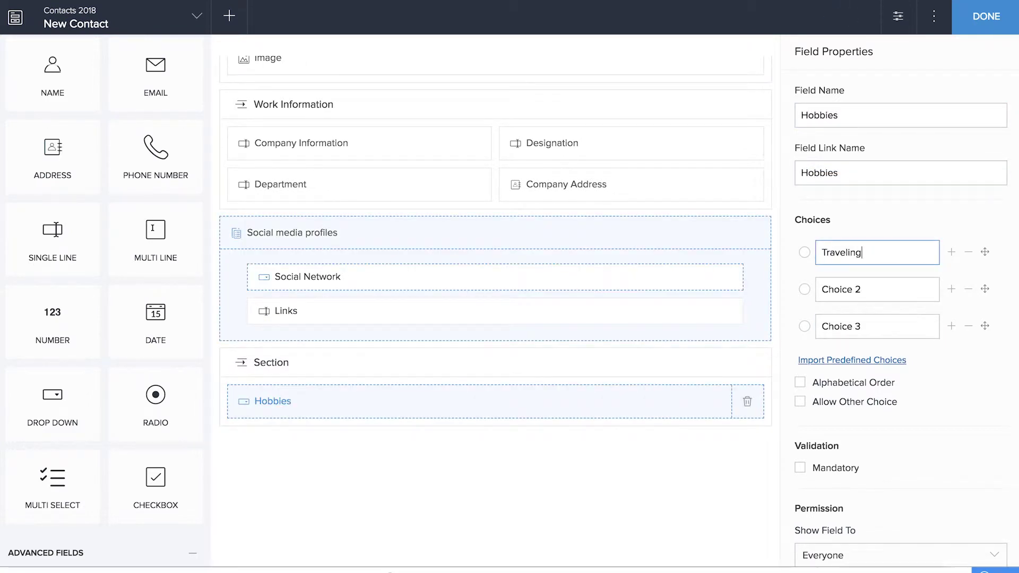
key("Tab")
type("Reading")
key("Tab")
type("Cooking")
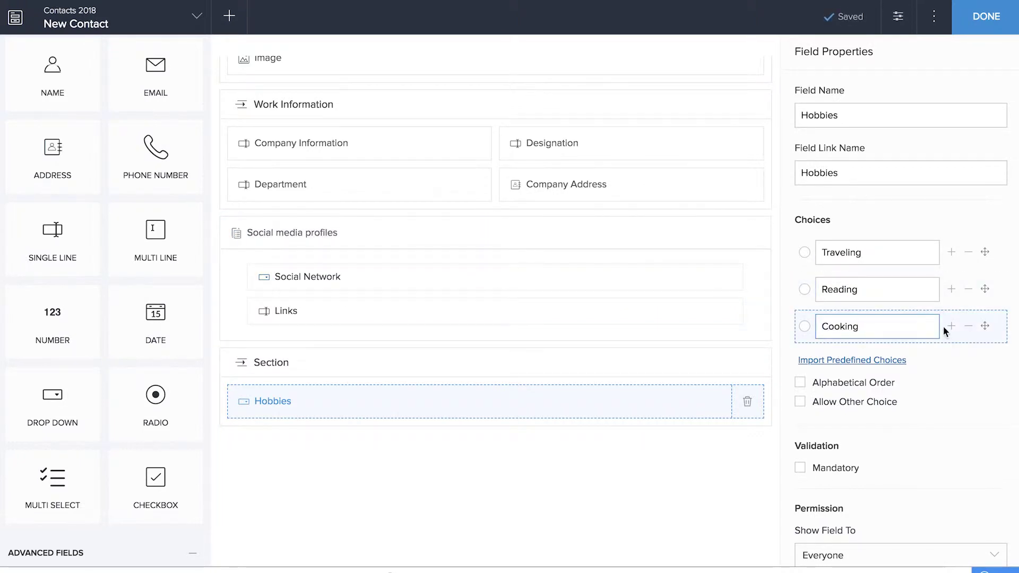
left_click(951, 328)
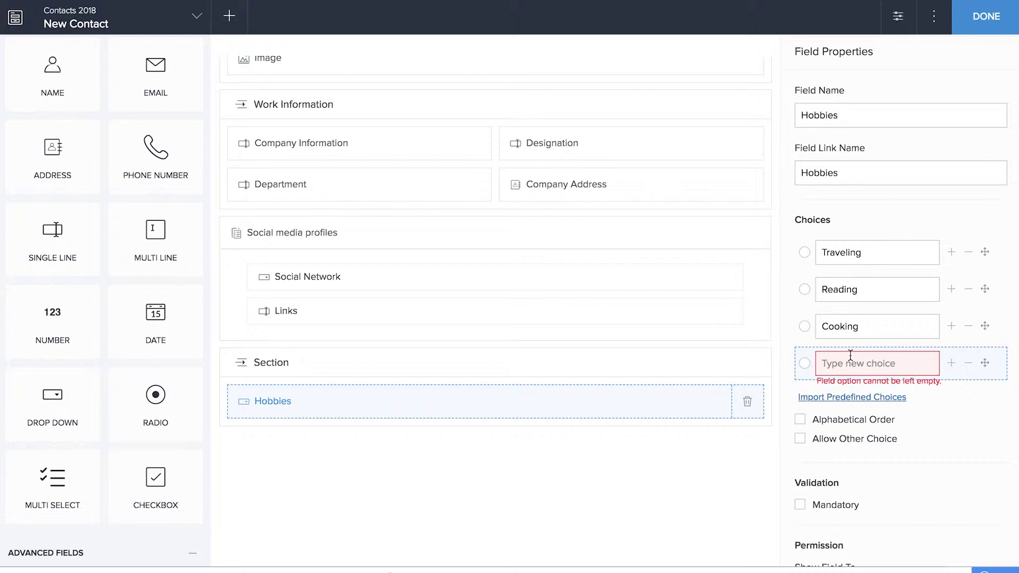
type("Painting")
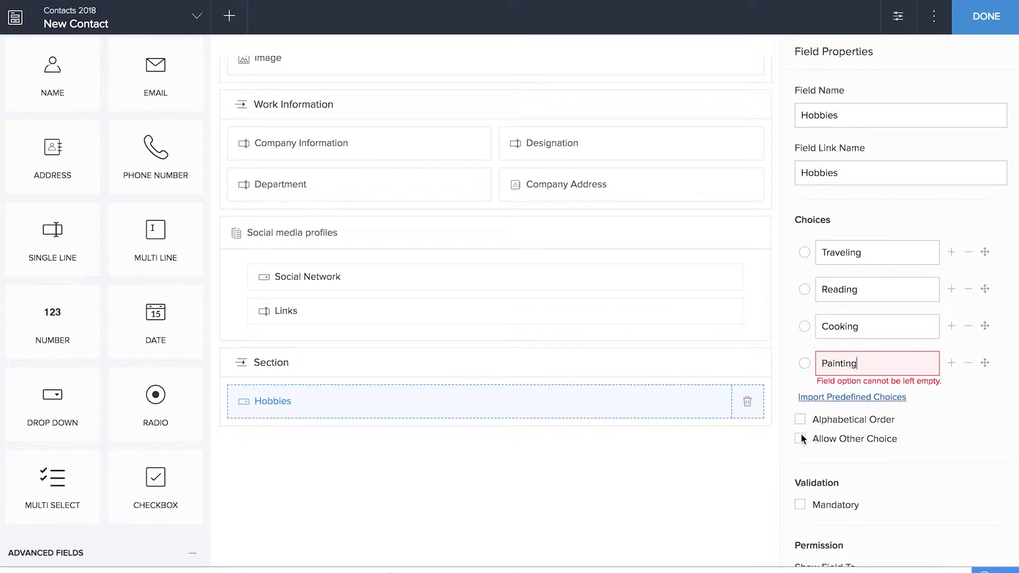
left_click(800, 439)
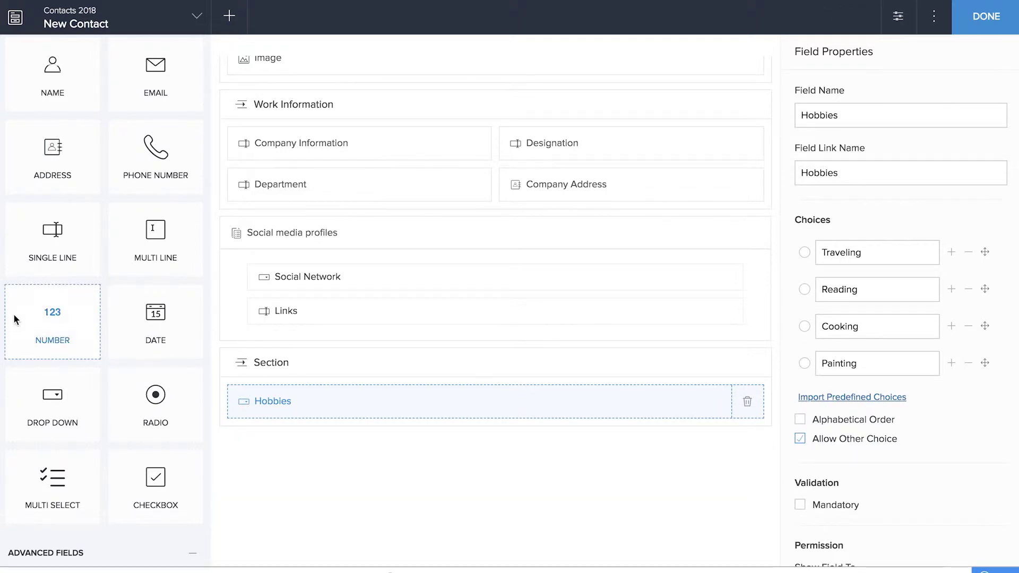
scroll(33, 319, "up", 1)
Step: Add Favorite Quotes and Notes multi-line fields in new bottom sections, then click DONE
left_click_drag(155, 271, 374, 481)
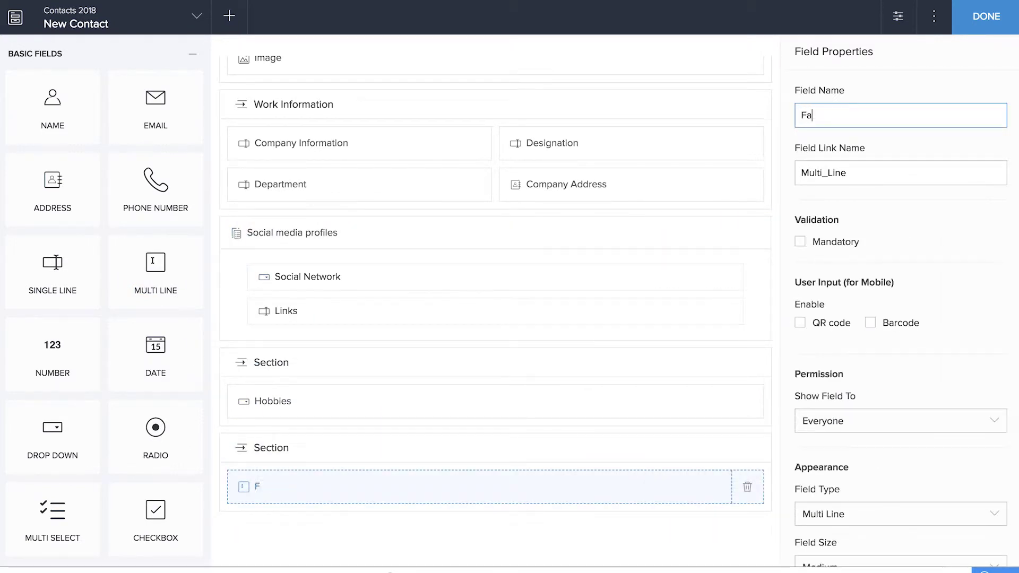
type("Favorite Quotes")
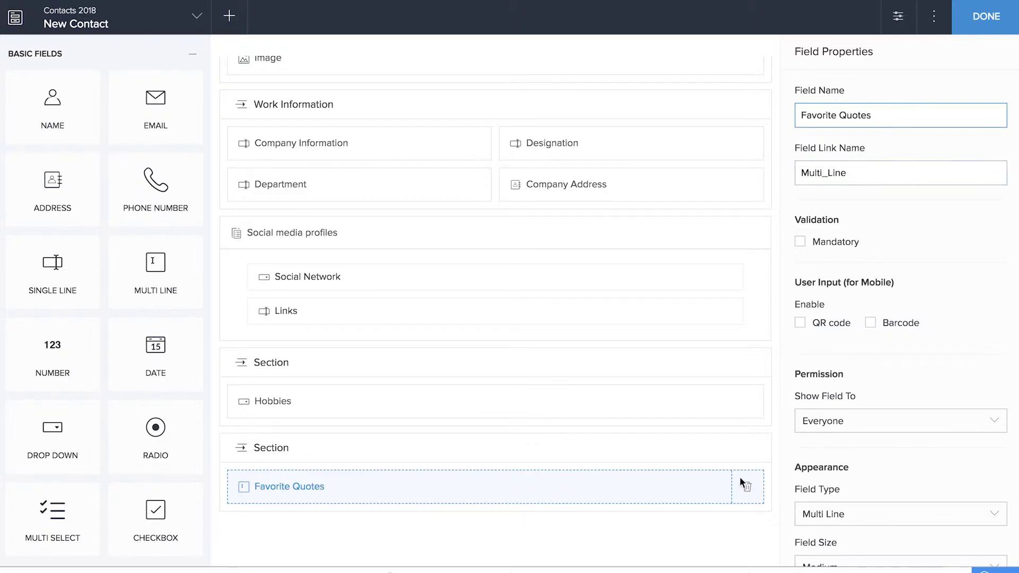
left_click(731, 491)
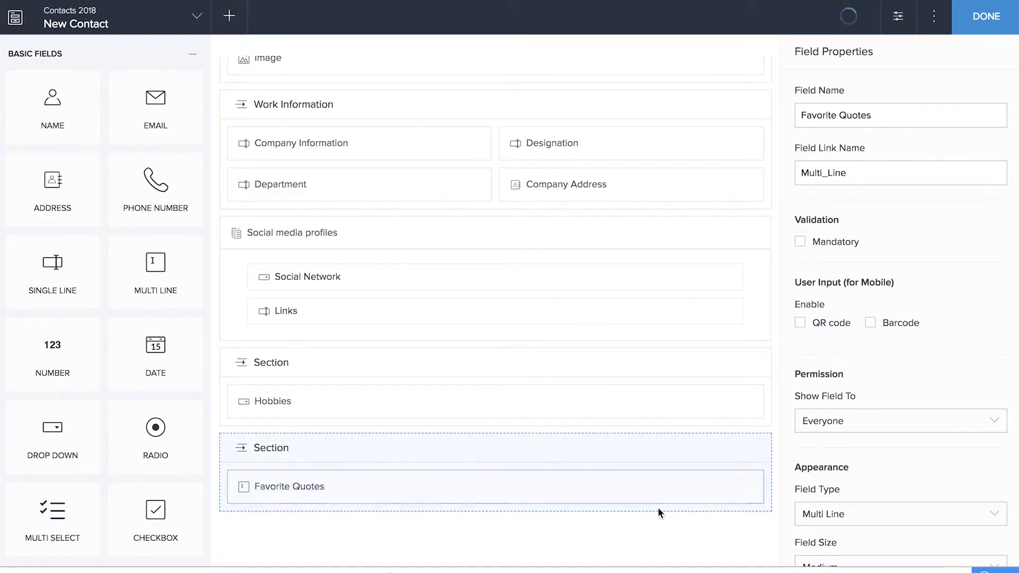
mouse_move(155, 271)
left_mouse_down()
mouse_move(383, 543)
mouse_move(383, 404)
left_mouse_up()
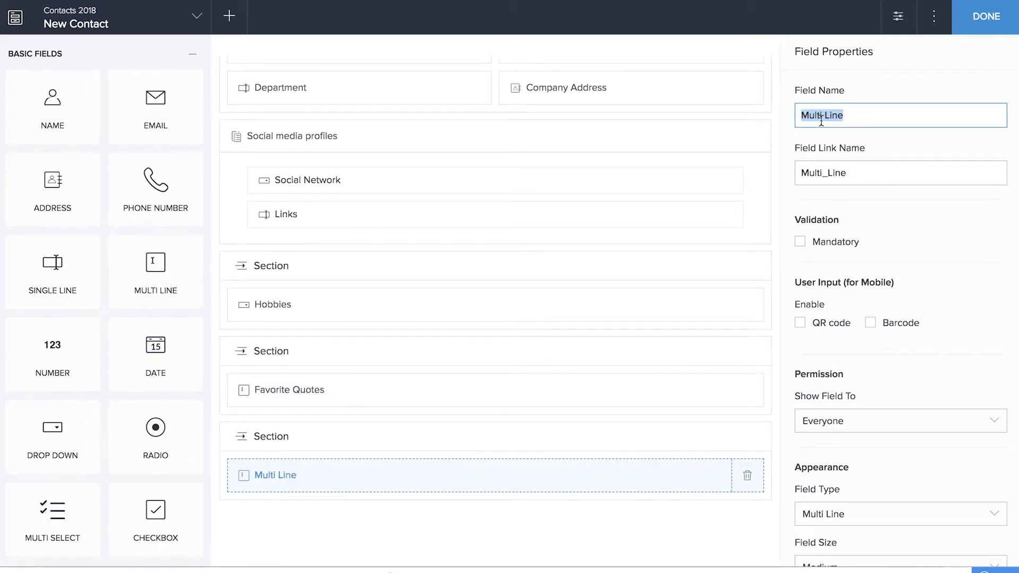
type("Notes")
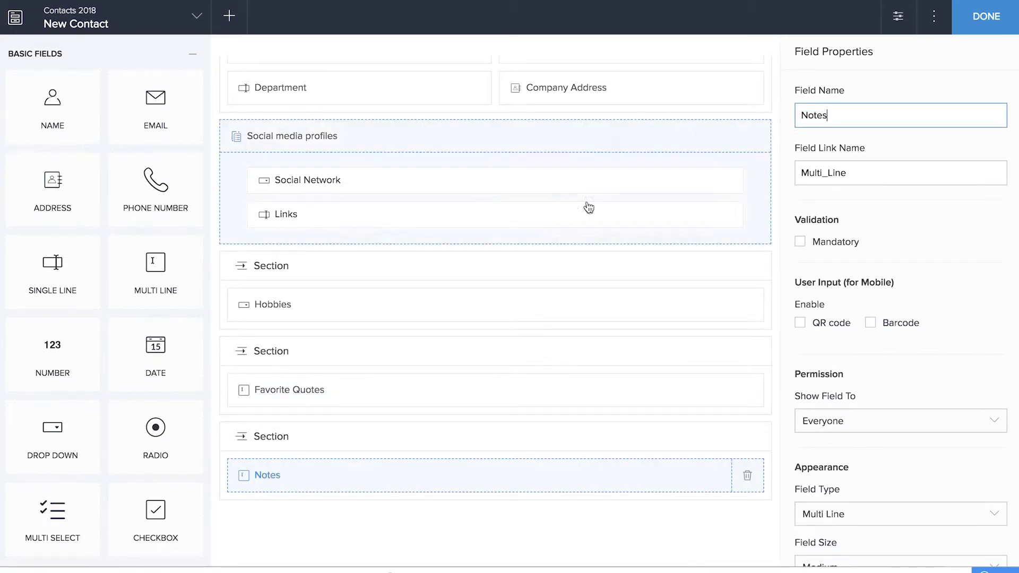
scroll(565, 233, "up", 10)
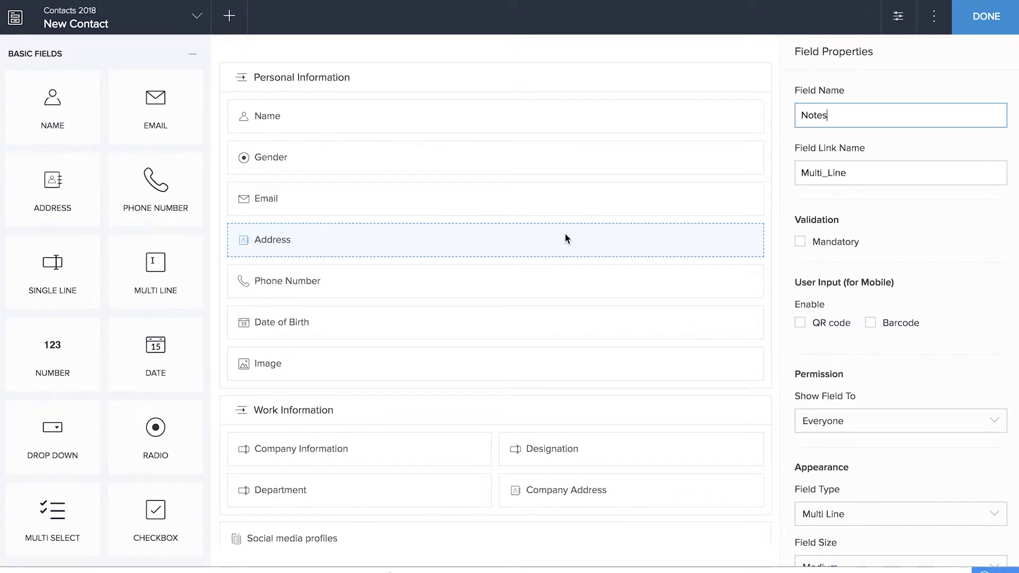
scroll(565, 233, "down", 10)
scroll(564, 233, "up", 10)
left_click(986, 16)
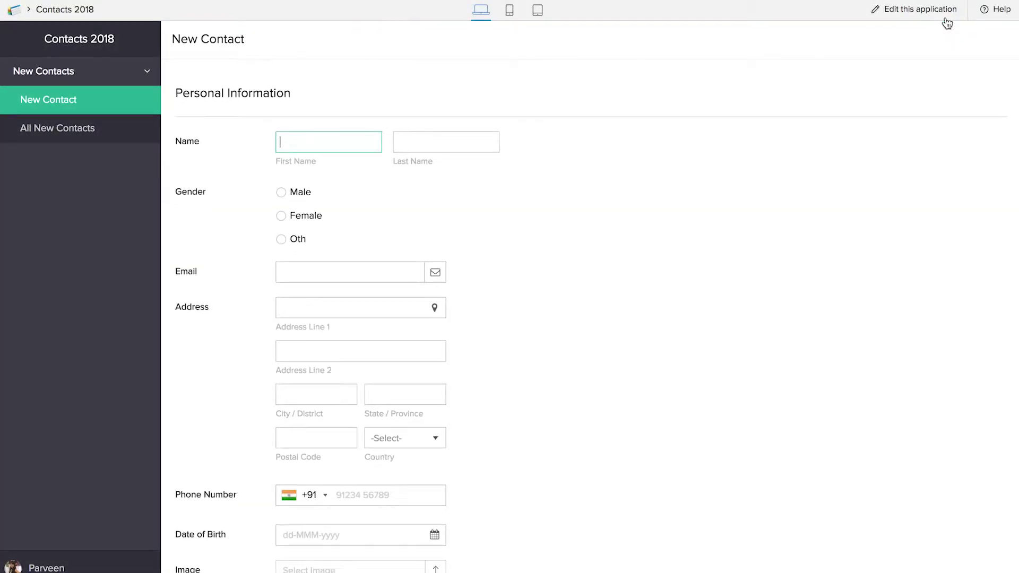
scroll(582, 191, "down", 5)
scroll(582, 191, "down", 5)
scroll(582, 190, "up", 5)
scroll(582, 191, "up", 5)
scroll(563, 293, "down", 5)
scroll(563, 295, "down", 5)
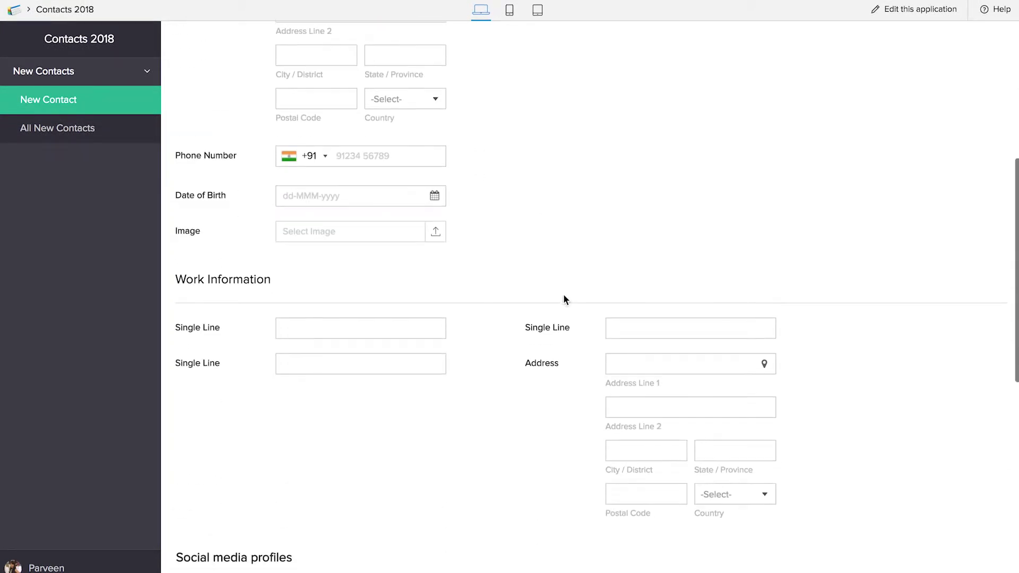
scroll(494, 368, "down", 8)
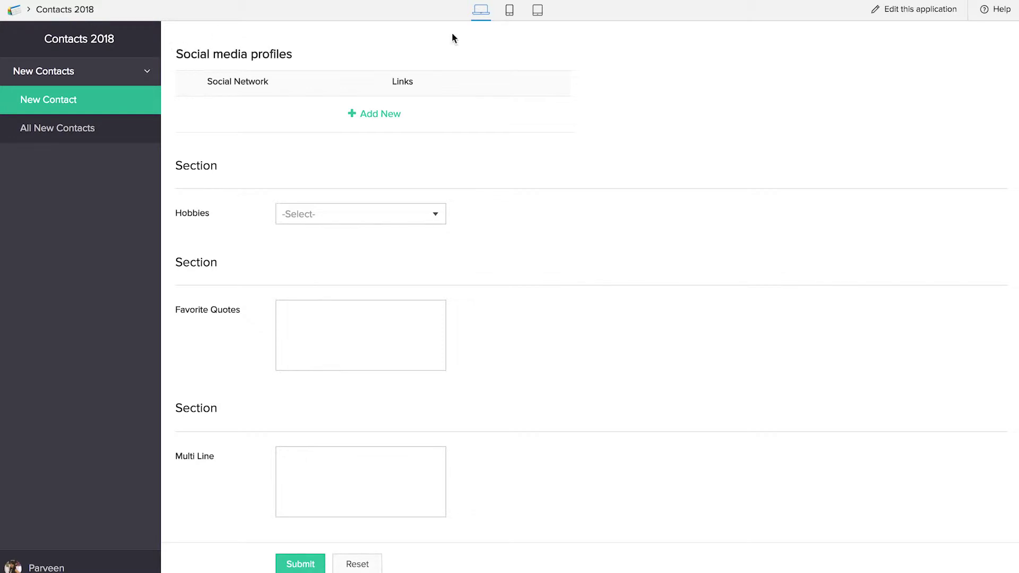
left_click(921, 9)
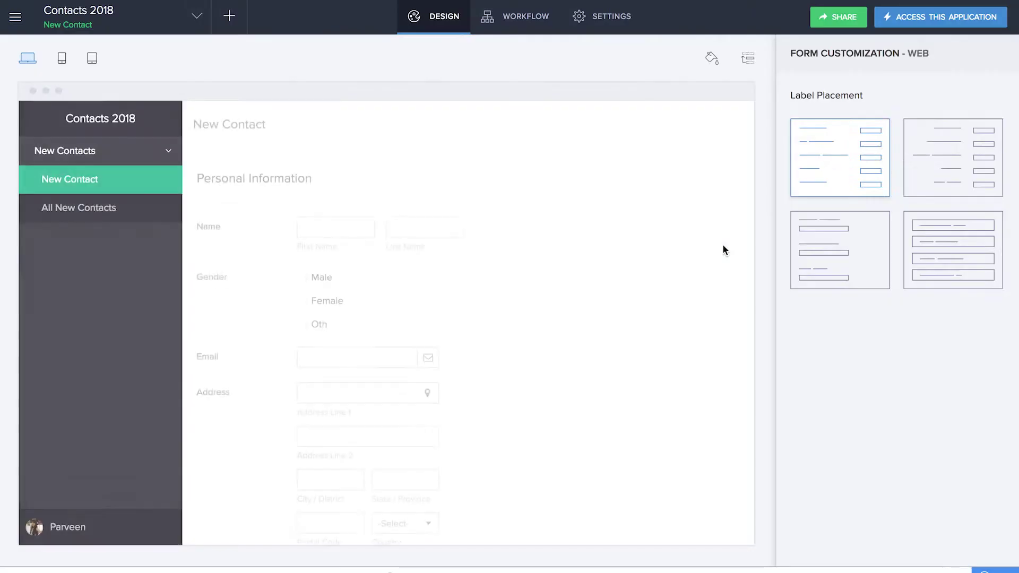
mouse_move(468, 319)
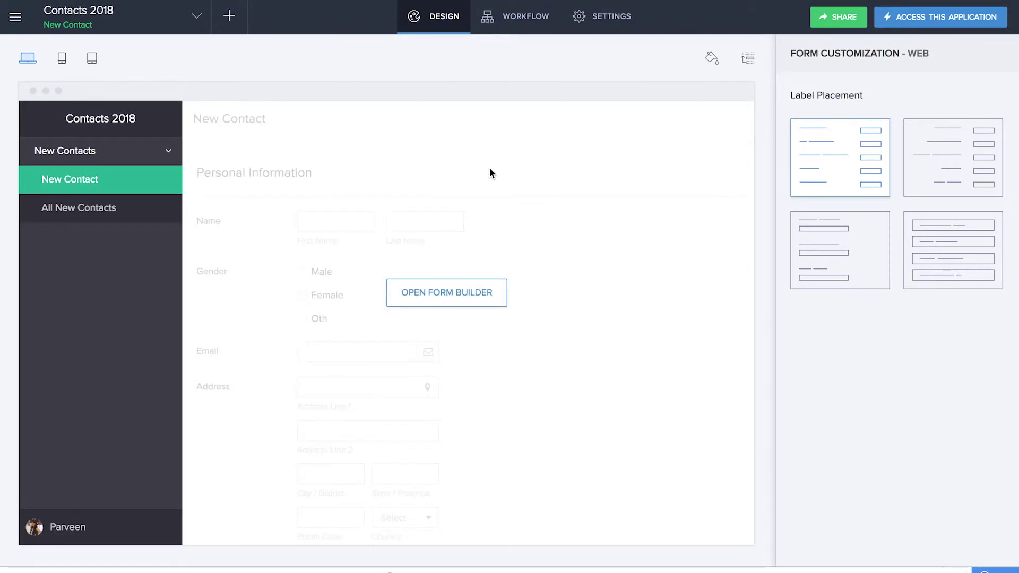
Step: Reopen the New Contact form and rename the Work Information fields, including Designation
left_click(449, 295)
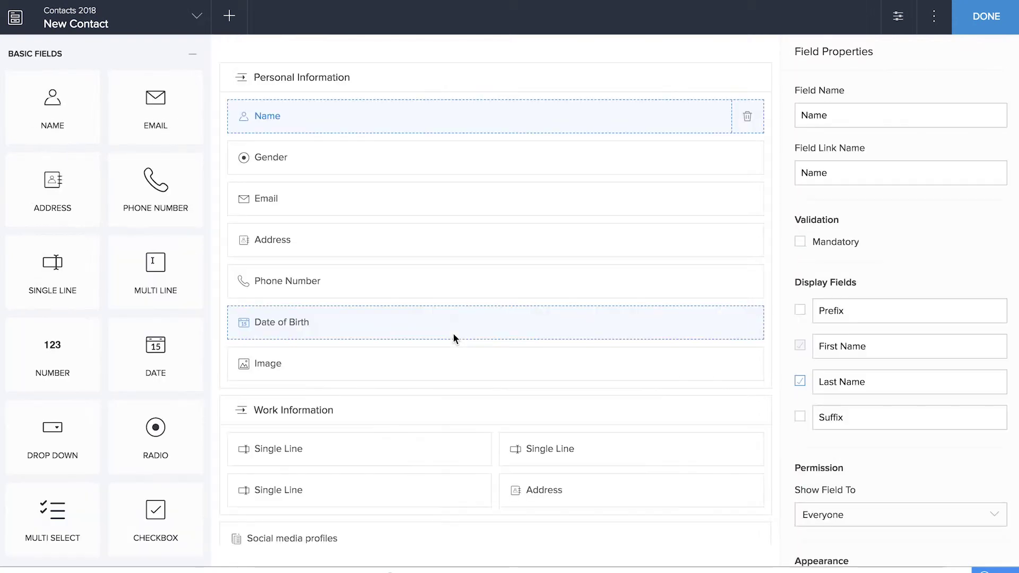
scroll(453, 333, "down", 3)
scroll(453, 334, "up", 3)
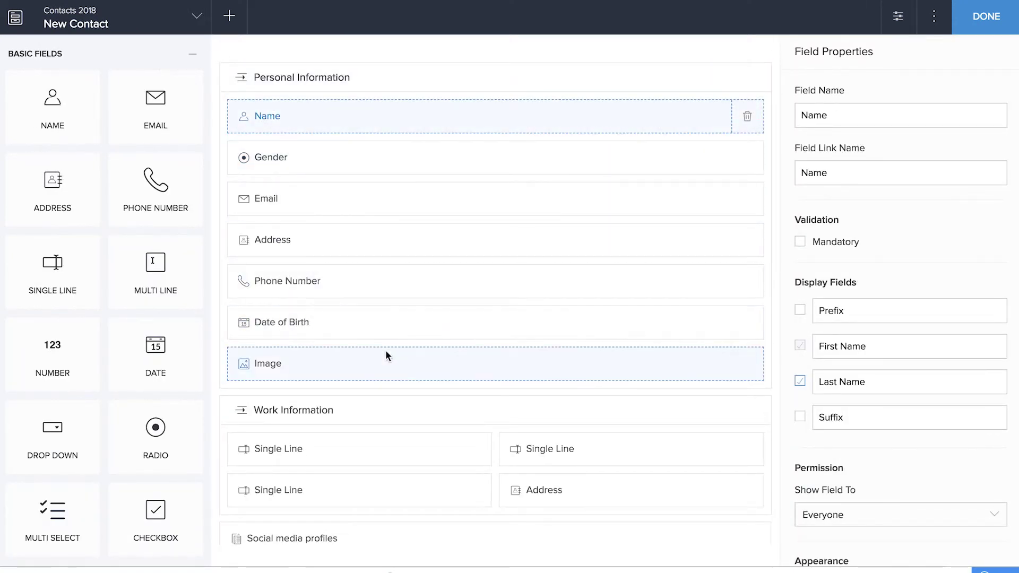
scroll(386, 483, "down", 3)
left_click(347, 354)
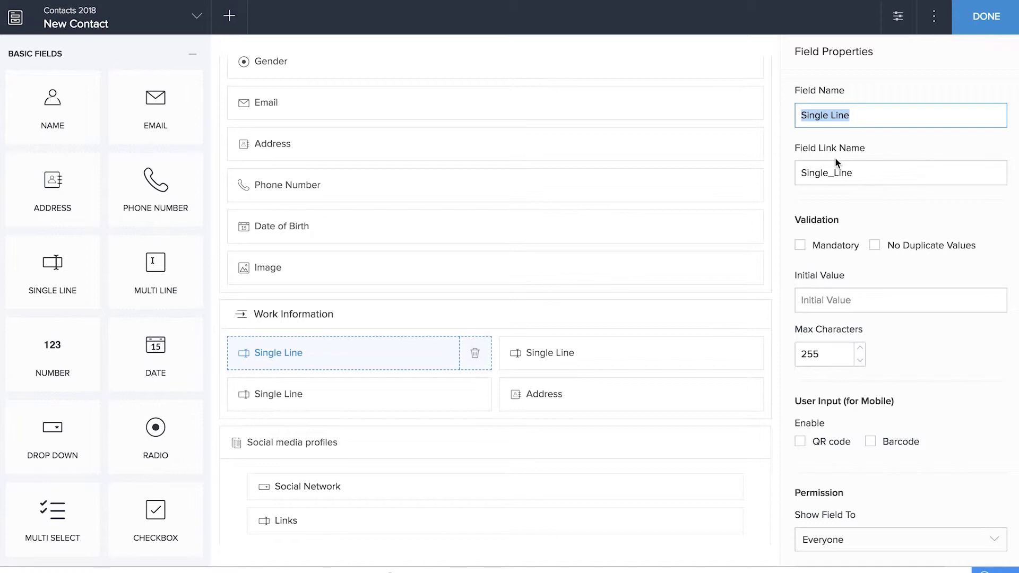
type("Company Name")
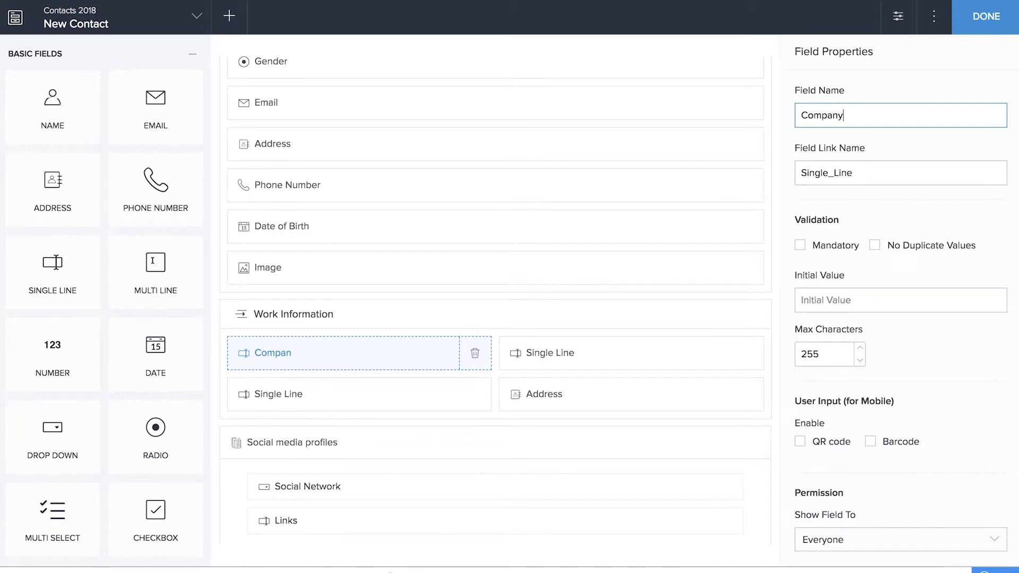
left_click(625, 355)
type("C")
key("BackSpace")
type("Department")
left_click(358, 394)
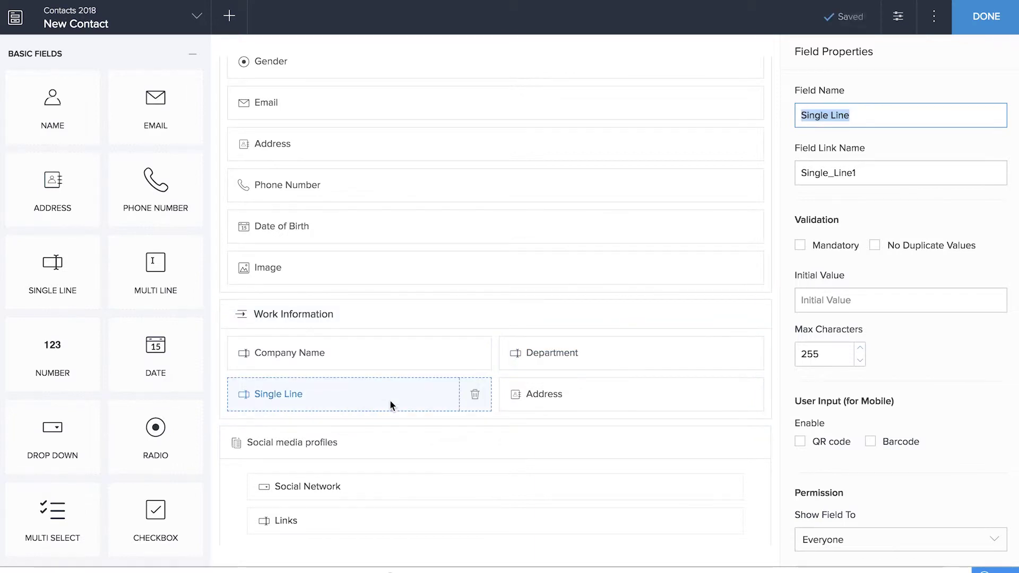
type("Designation")
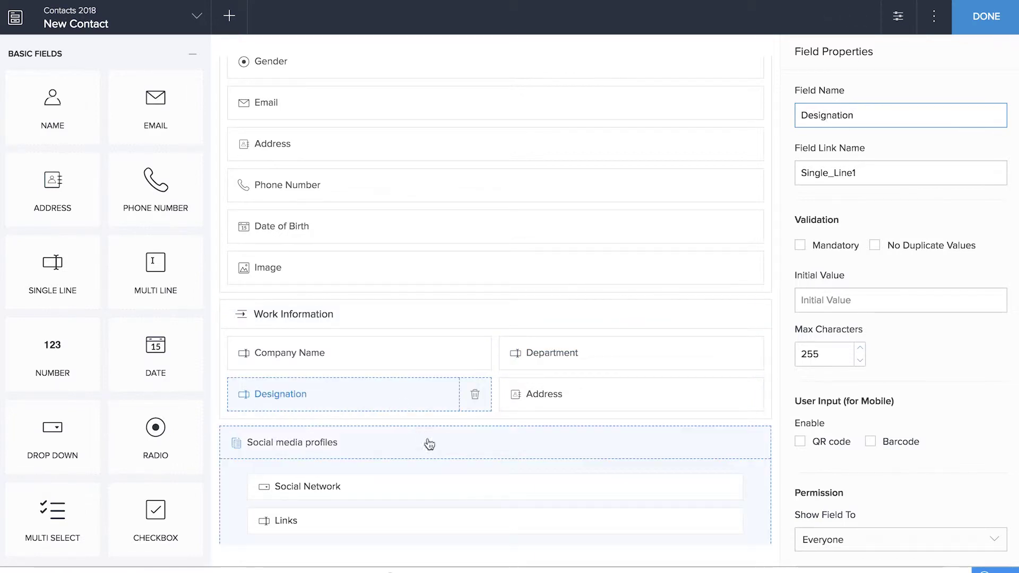
left_click(431, 446)
scroll(480, 469, "down", 5)
Step: Name the bottom sections Interests, Personality and Extra, and rename the multi-line field Notes
left_click(312, 250)
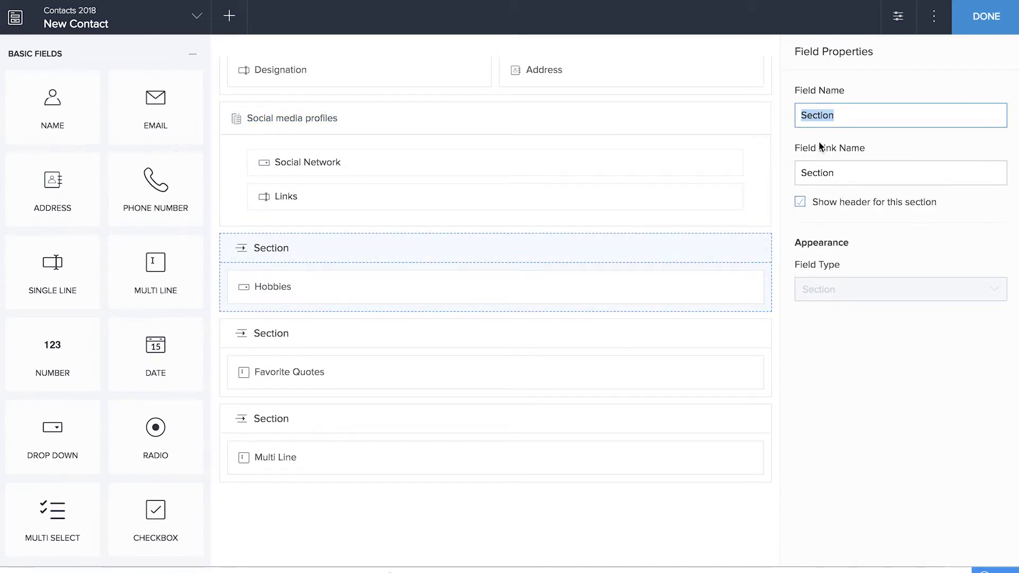
type("Interests")
left_click(642, 335)
type("Personality")
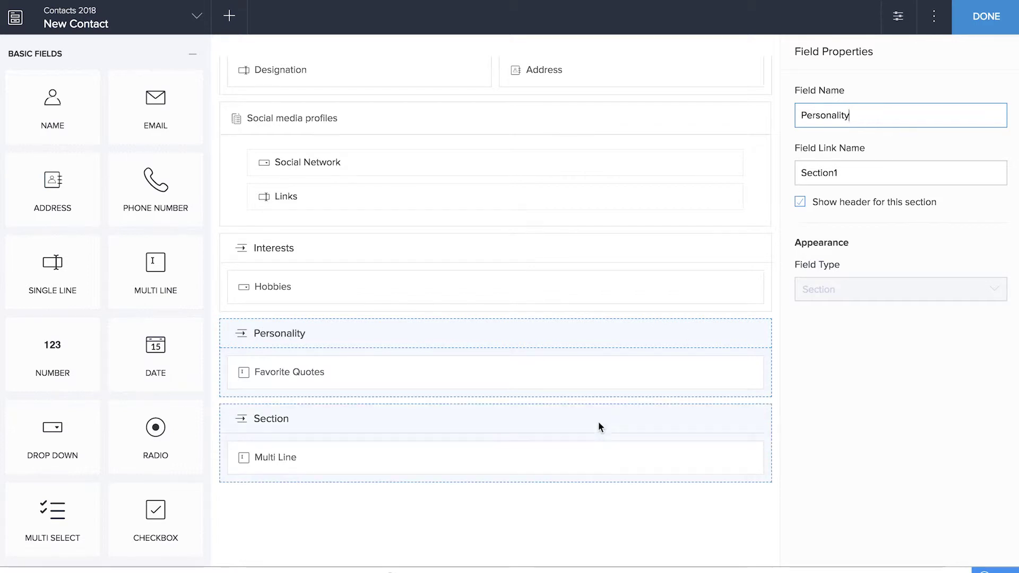
left_click(599, 420)
type("Extra")
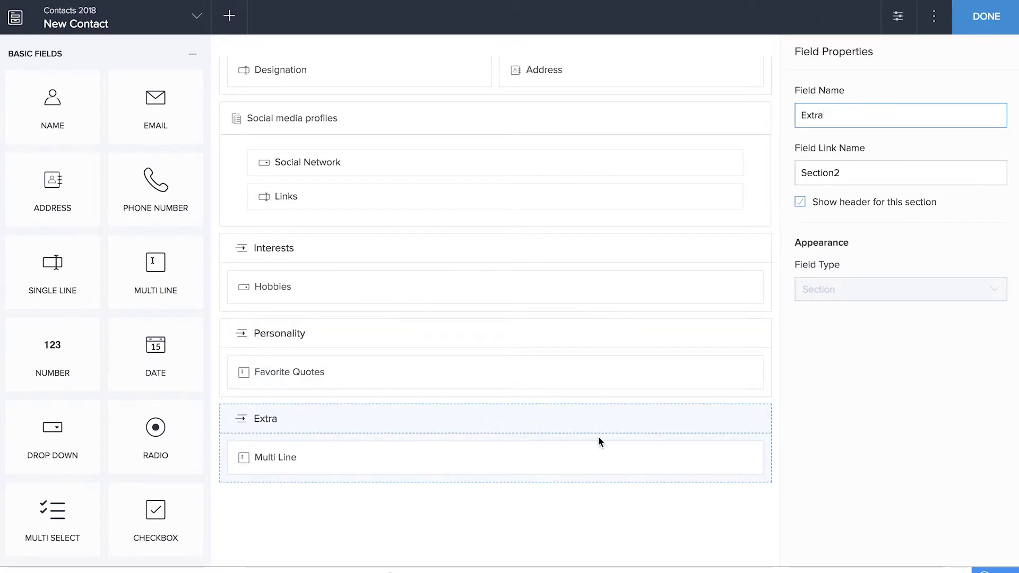
left_click(597, 445)
type("Notes")
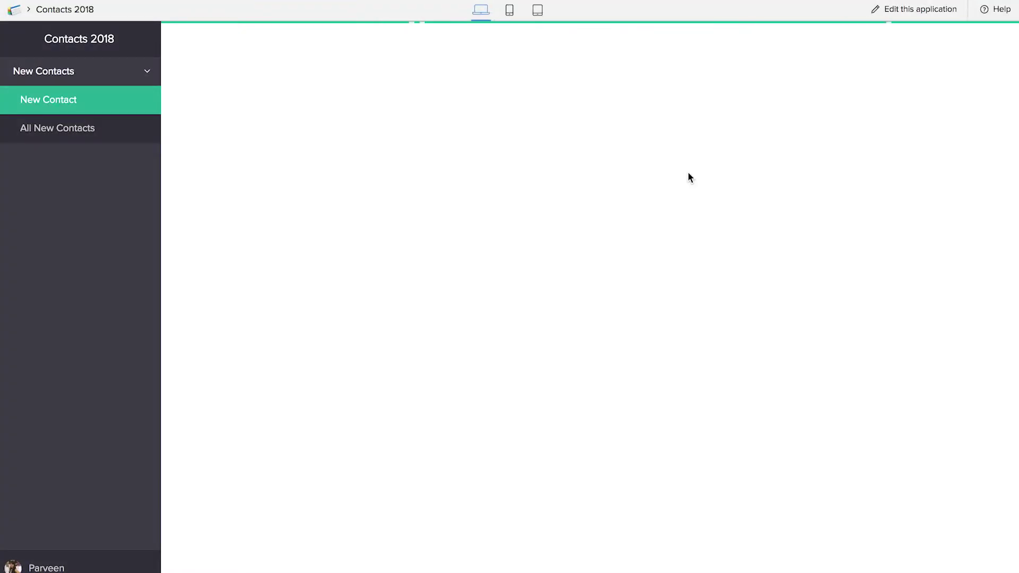
scroll(688, 172, "down", 8)
scroll(220, 241, "down", 2)
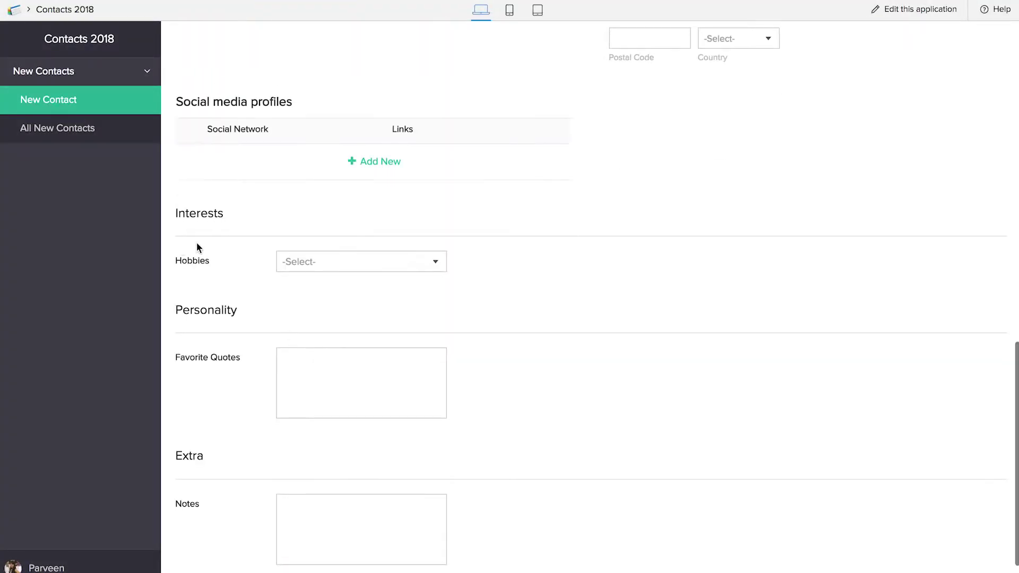
scroll(273, 455, "up", 5)
scroll(274, 454, "up", 5)
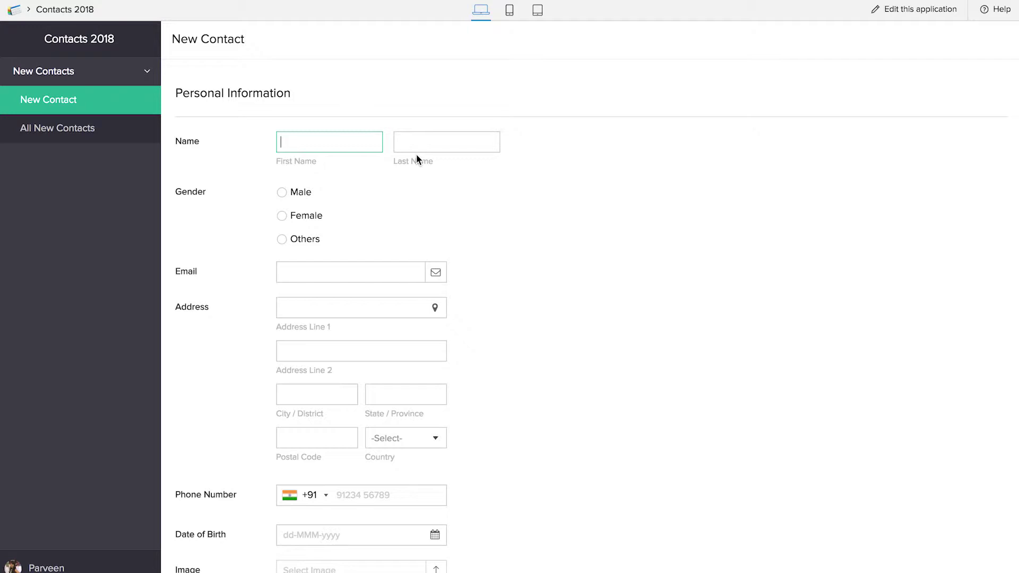
Step: Enter the contact's name, Female gender, email, map address, phone, birth date and pastaveg_640x480.jpg photo
key("Tab")
left_click(282, 215)
left_click(350, 272)
left_click(435, 241)
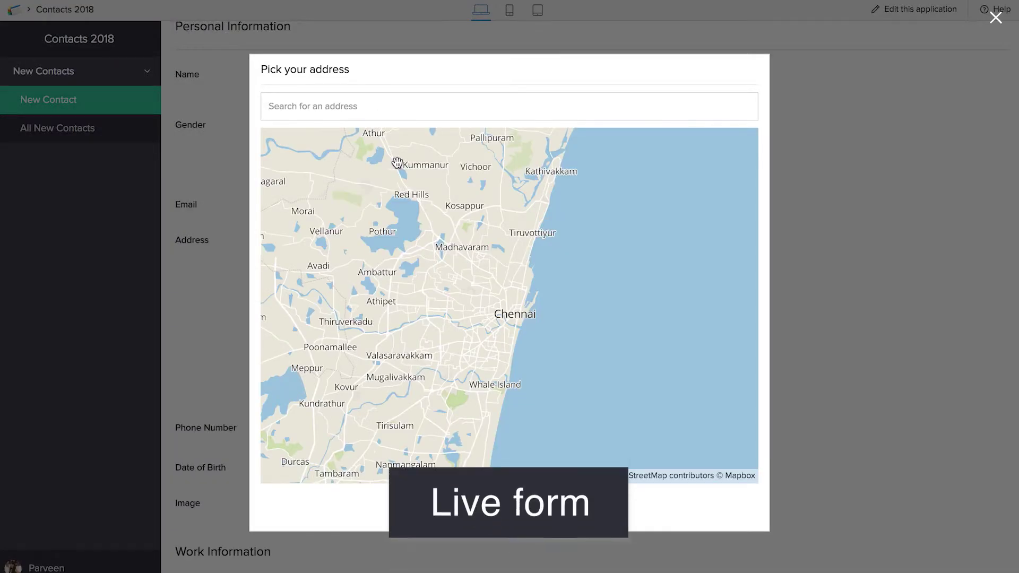
left_click(489, 164)
left_click(318, 199)
type("zoho")
scroll(413, 266, "down", 2)
left_click(412, 265)
left_click(350, 308)
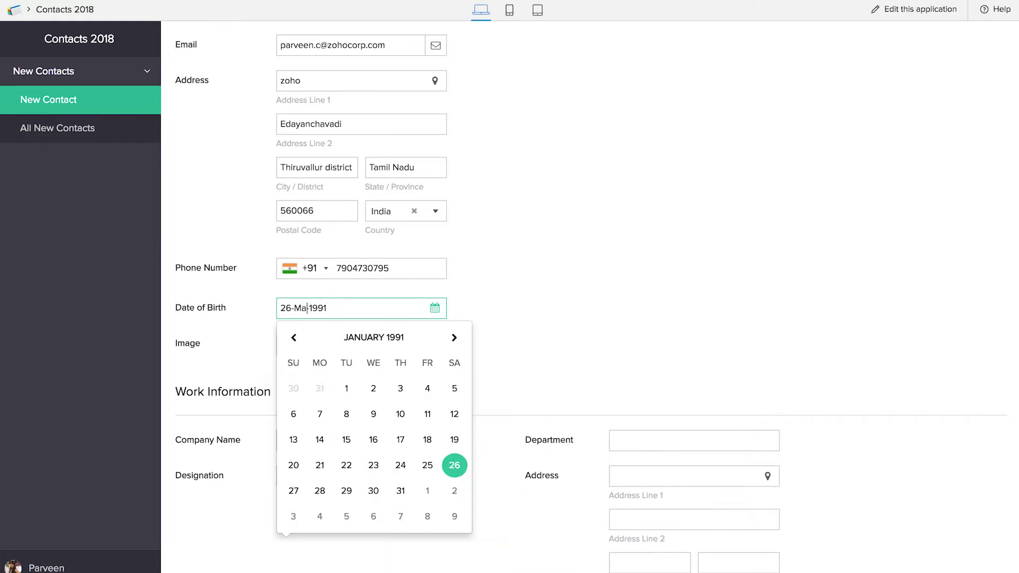
type("r")
left_click(458, 343)
double_click(357, 183)
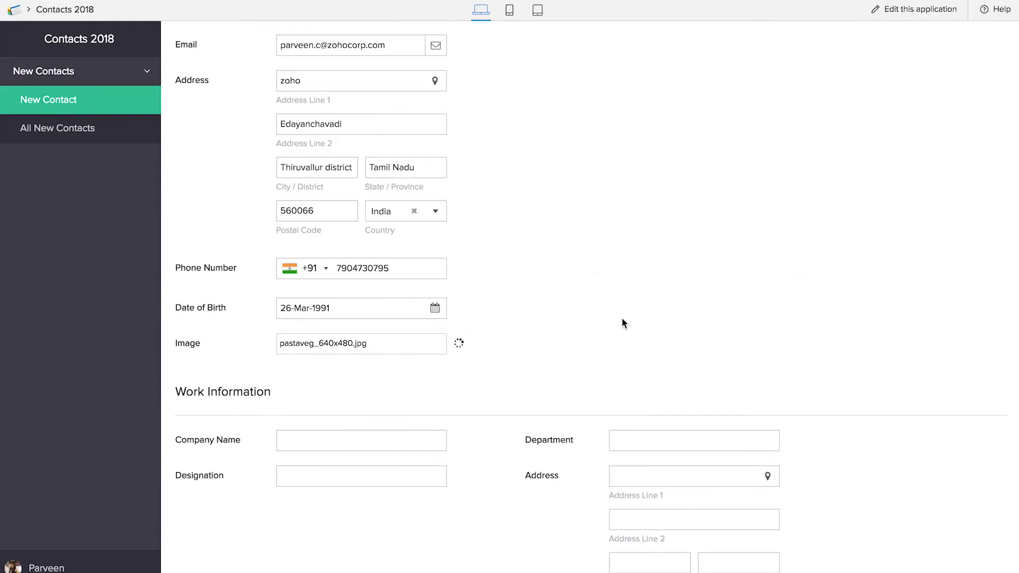
scroll(623, 318, "down", 3)
Step: Enter company Zoho, designation Marketing Analyst, the department, and a work address from the map
left_click(357, 251)
type("Zoho")
key("Tab")
type("lyst")
key("Tab")
type("ng")
left_click(768, 287)
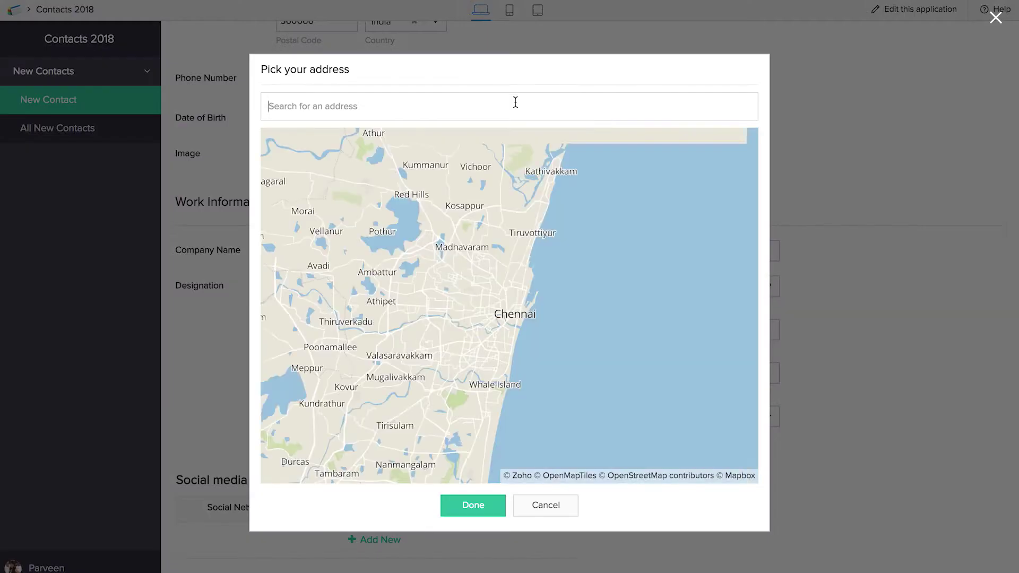
type("zoho")
left_click(544, 139)
left_click(473, 505)
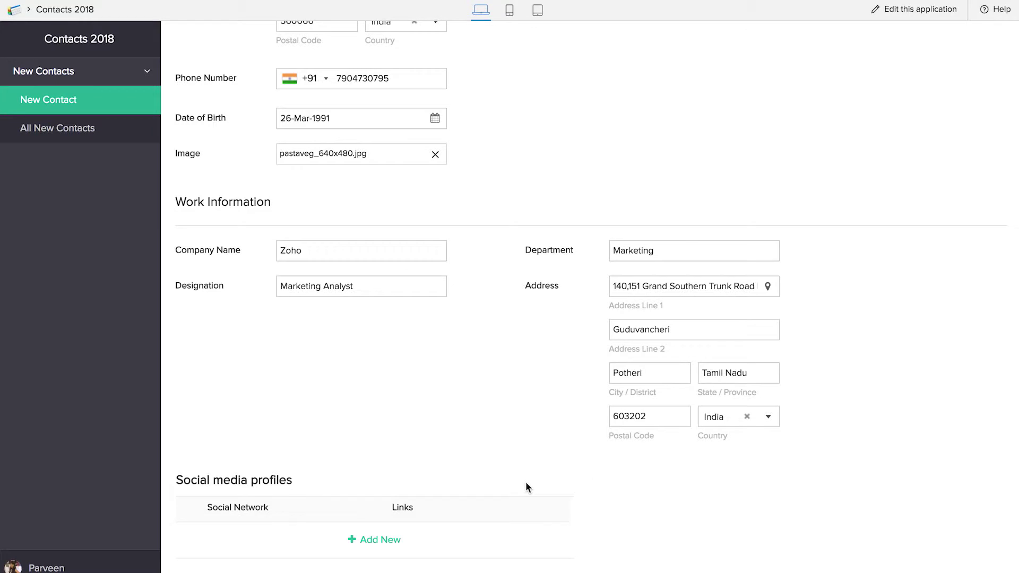
scroll(526, 482, "down", 5)
Step: Add Instagram, Facebook and Twitter social profile rows with their links
left_click(370, 265)
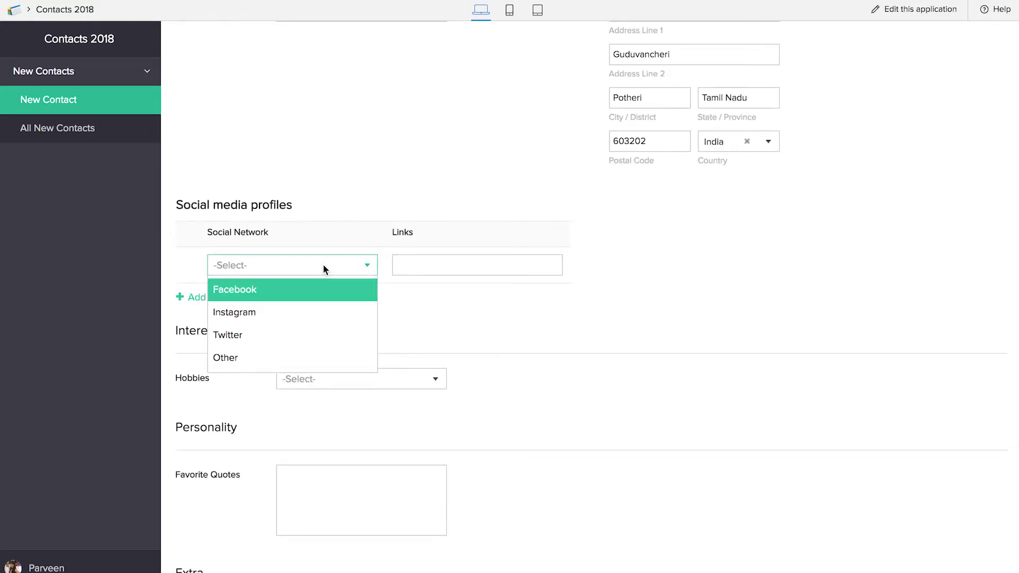
left_click(319, 311)
left_click(428, 265)
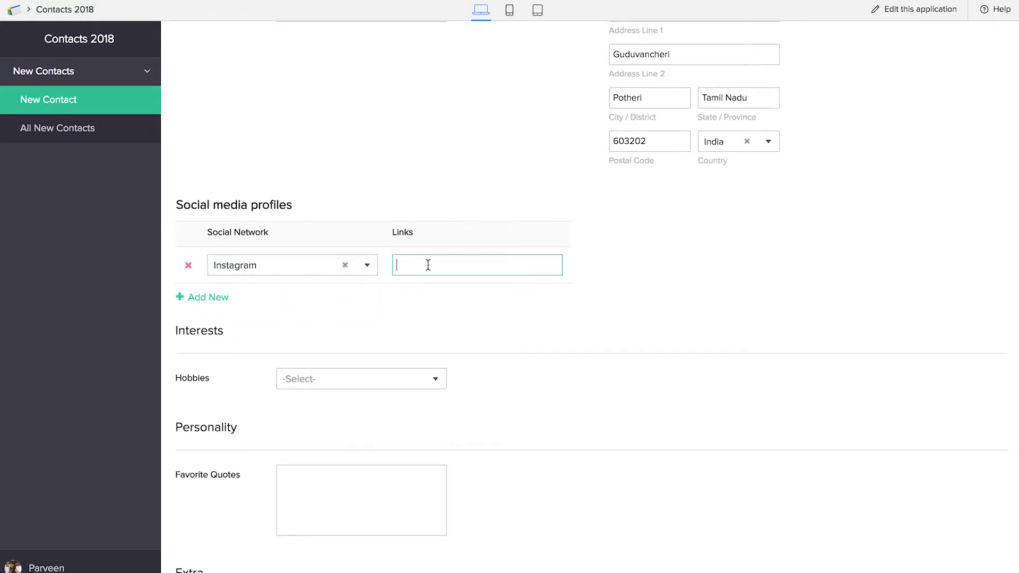
type("iqueen")
left_click(208, 297)
left_click(285, 308)
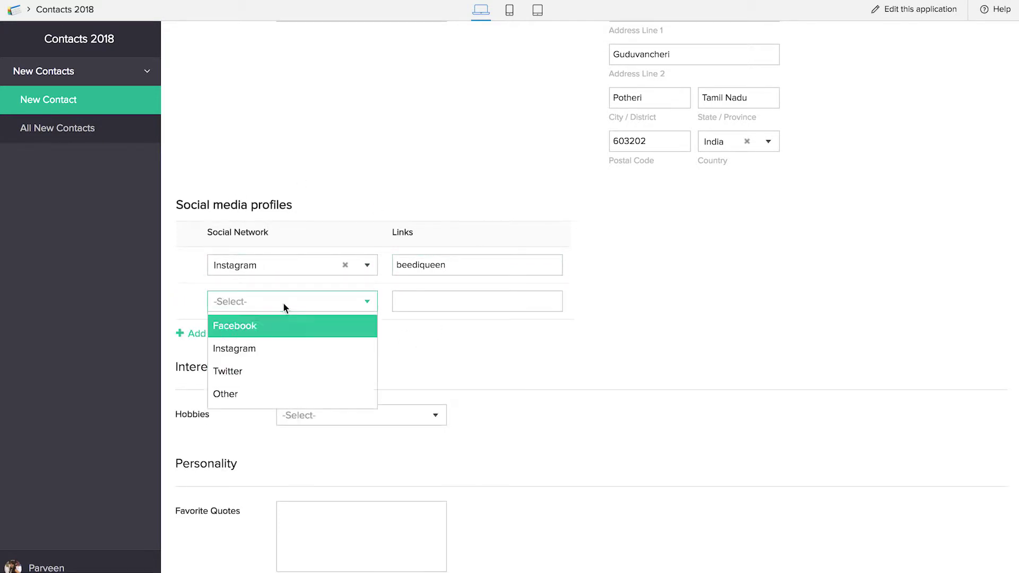
left_click(288, 328)
left_click(447, 303)
left_click(208, 334)
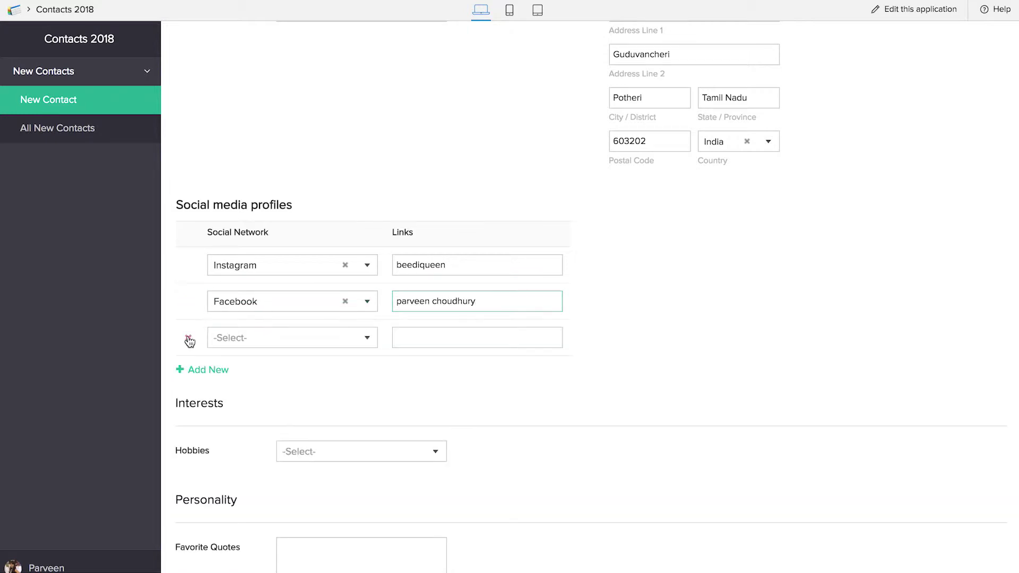
left_click(255, 343)
left_click(289, 408)
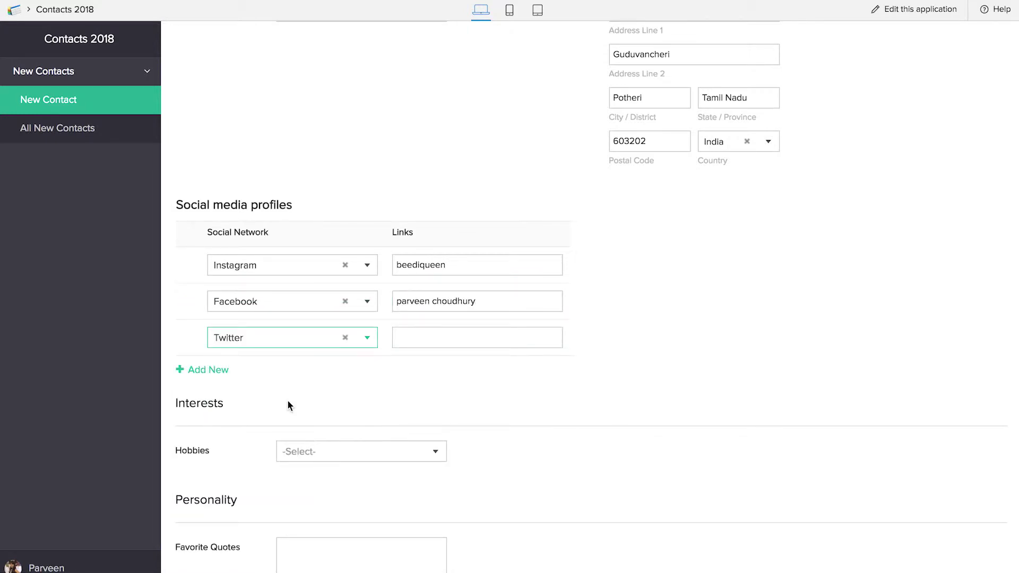
left_click(414, 342)
type("@beedi_queen")
scroll(370, 350, "down", 3)
Step: Choose Reading as the hobby, enter a favourite quote and notes, and submit the contact
left_click(370, 349)
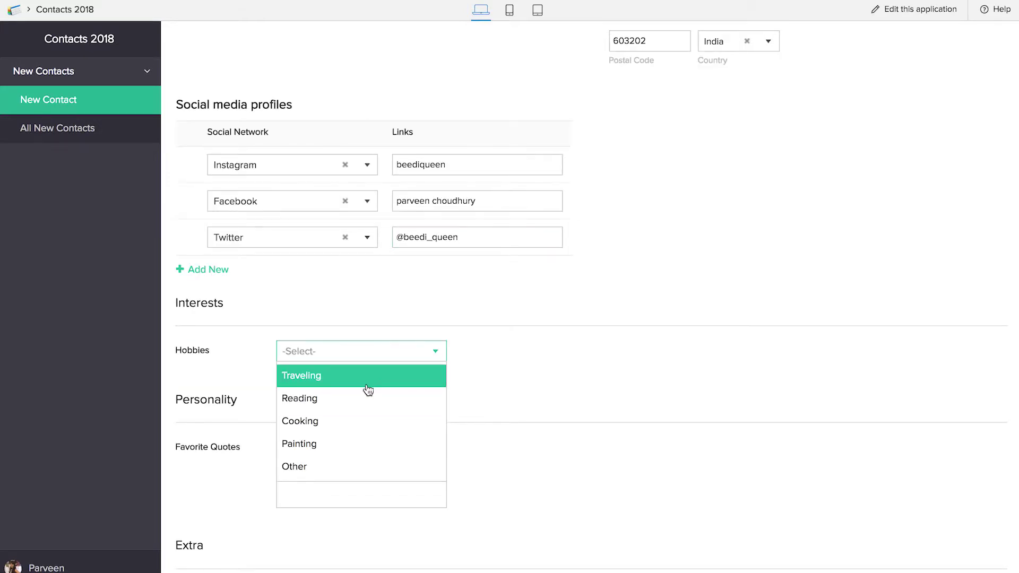
left_click(367, 376)
left_click(422, 351)
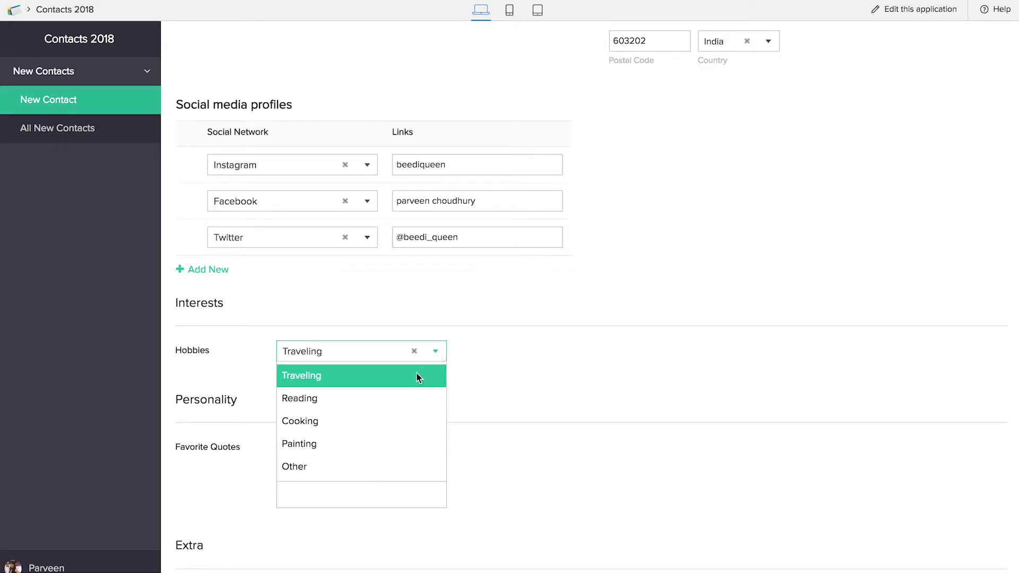
left_click(395, 398)
scroll(394, 401, "down", 3)
left_click(369, 348)
type("Rage, rage against the dying of the light")
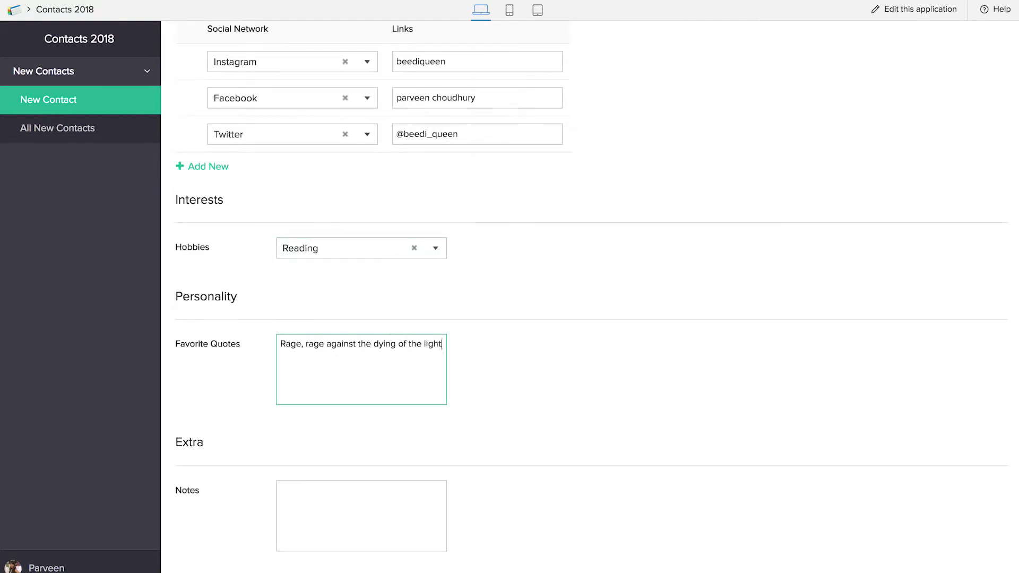
scroll(427, 387, "down", 1)
left_click(367, 478)
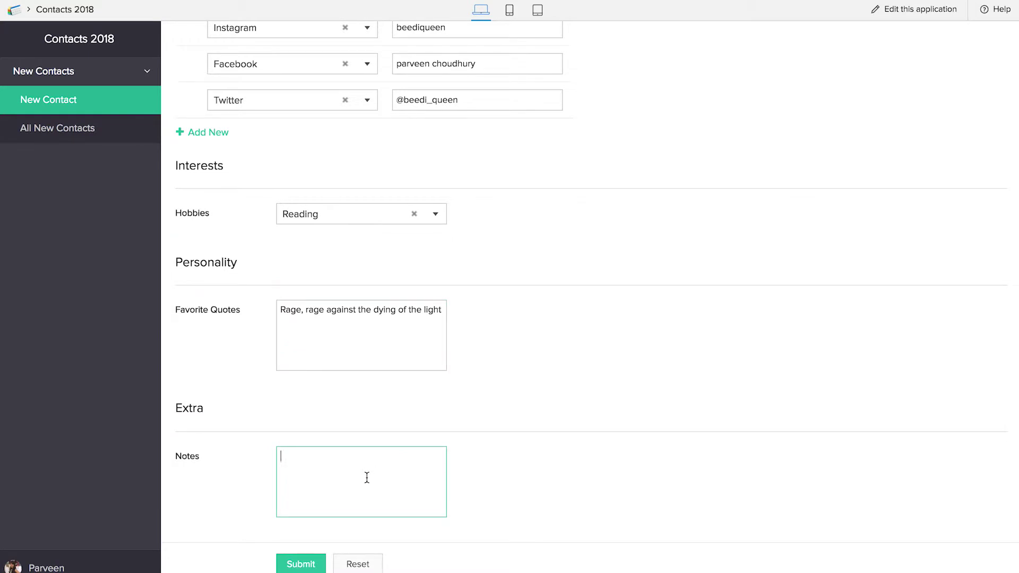
type("Bengali, Assamese")
left_click(300, 564)
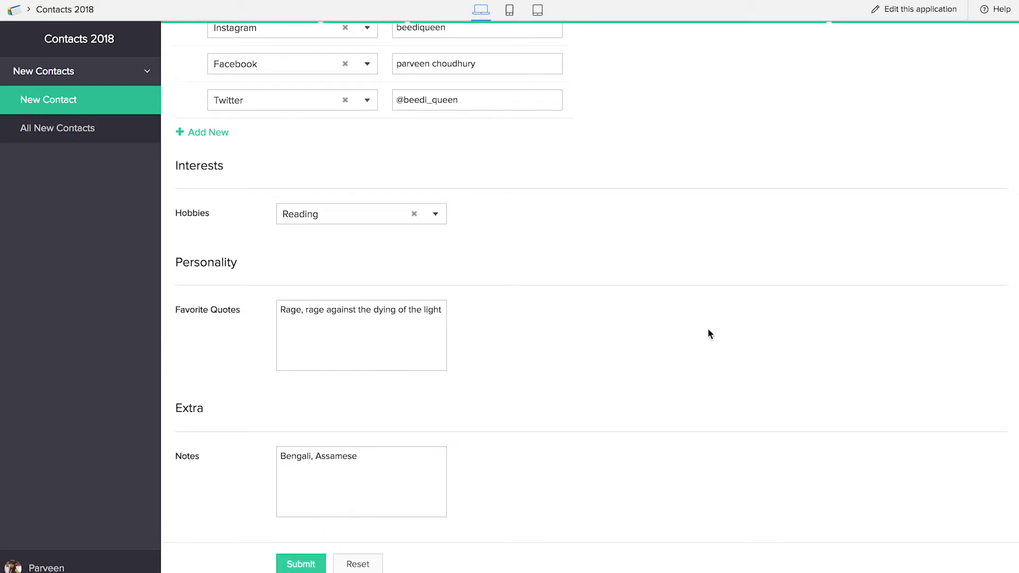
left_click(81, 134)
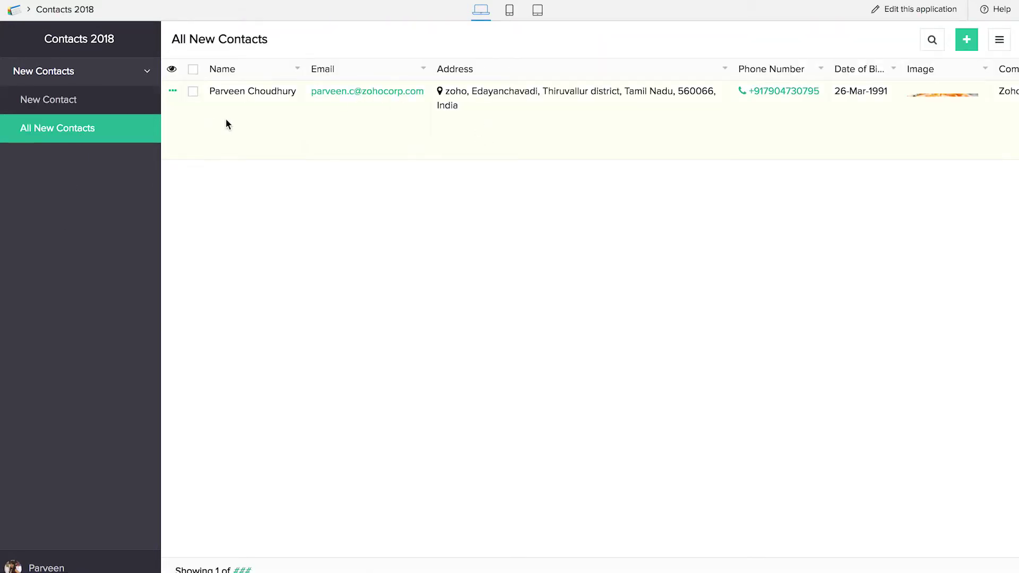
left_click(650, 125)
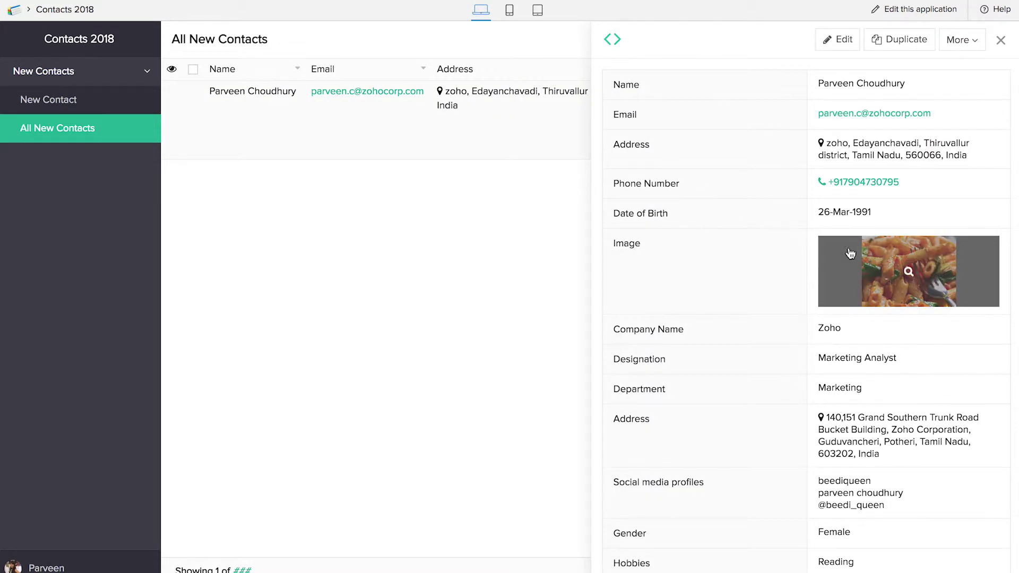
scroll(900, 344, "down", 1)
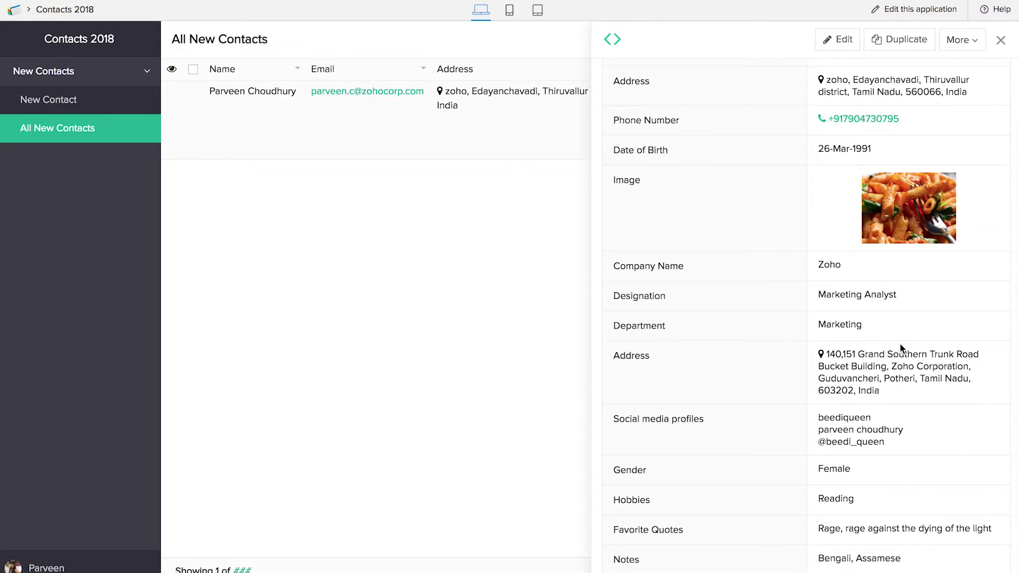
scroll(900, 343, "up", 1)
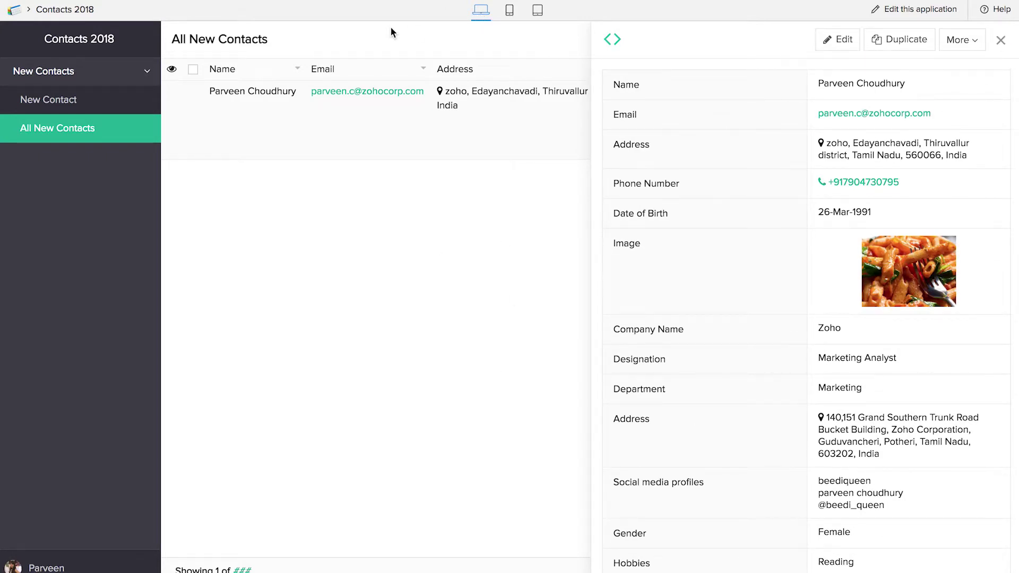
right_click(920, 10)
left_click(810, 15)
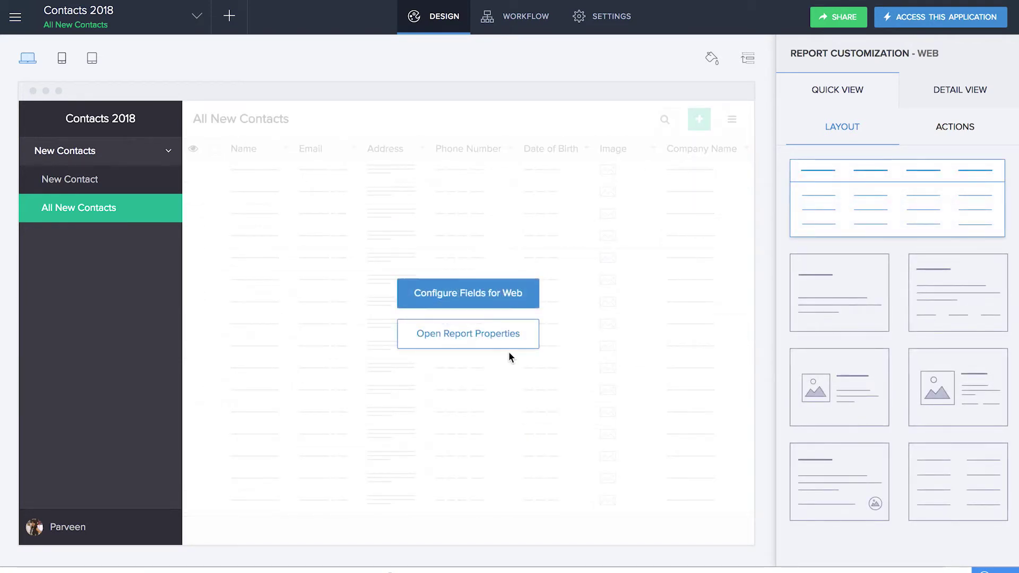
Step: Rename the All New Contacts report to All Contacts
mouse_move(468, 311)
left_click(494, 330)
left_click(934, 15)
left_click(896, 45)
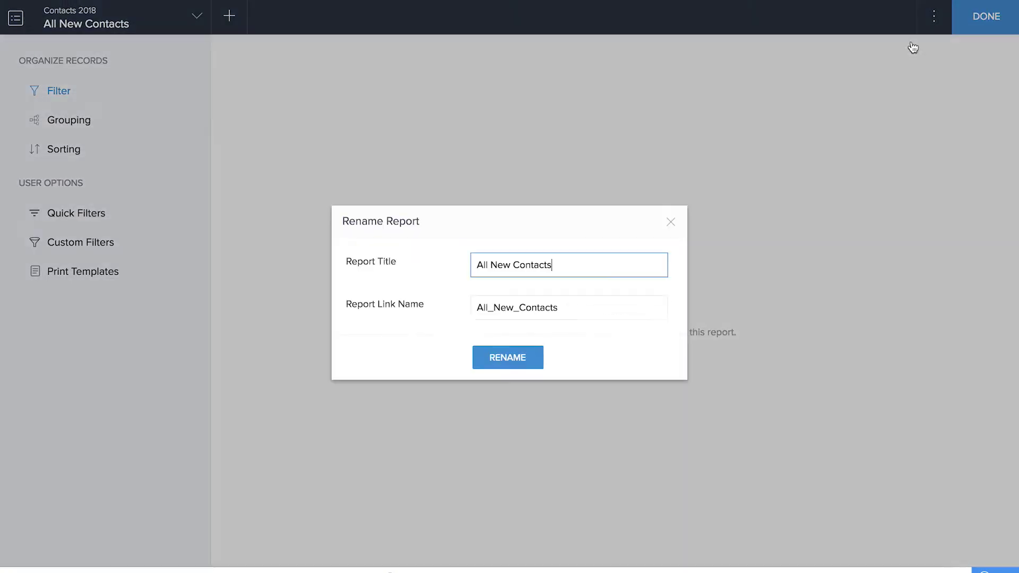
left_click(514, 264)
key("BackSpace")
key("BackSpace")
key("BackSpace")
left_click(508, 357)
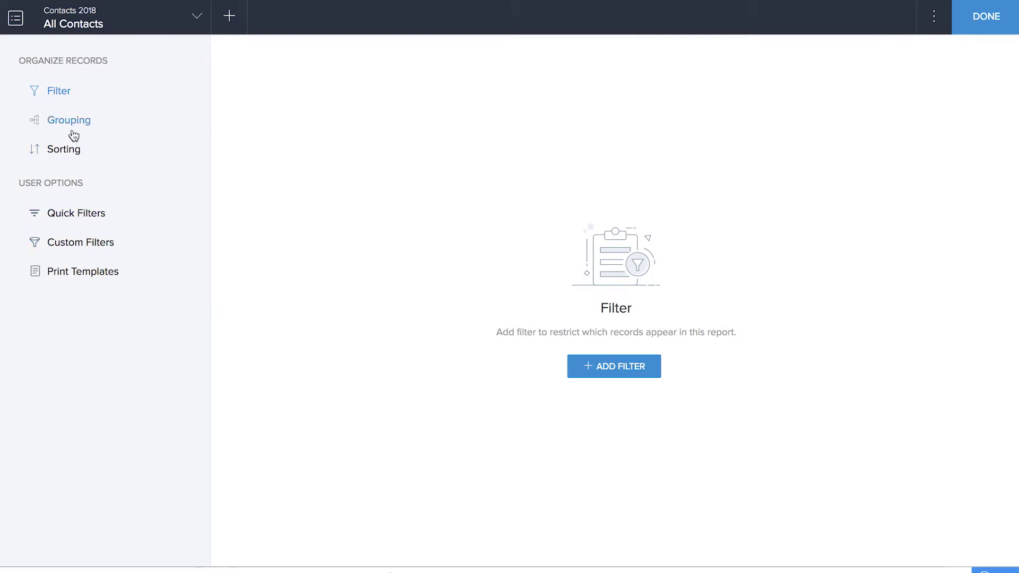
Step: Add an ascending sort on the Name field and finish the report settings
left_click(68, 149)
left_click(572, 367)
scroll(589, 462, "down", 3)
left_click(542, 505)
left_click(693, 366)
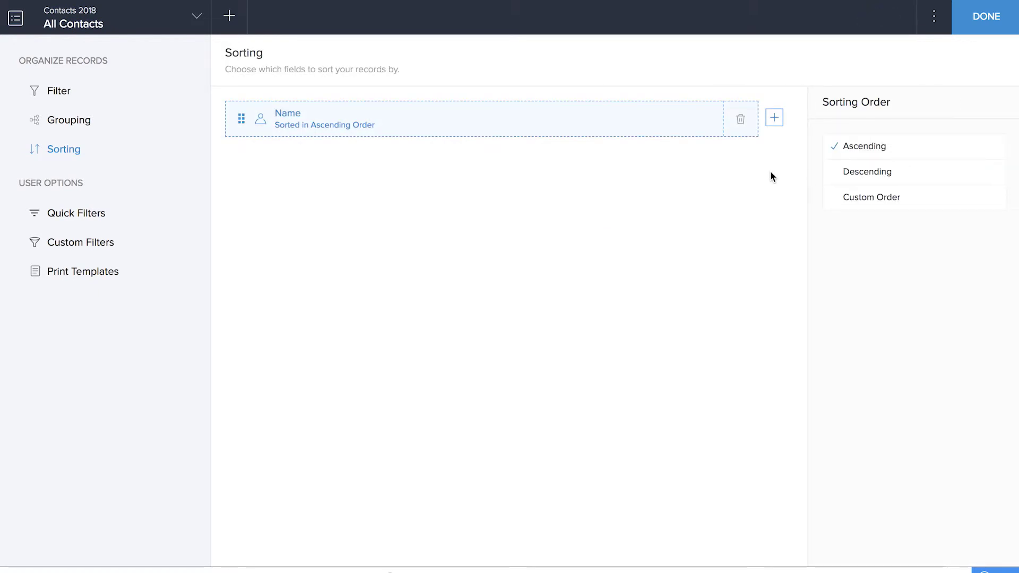
left_click(986, 16)
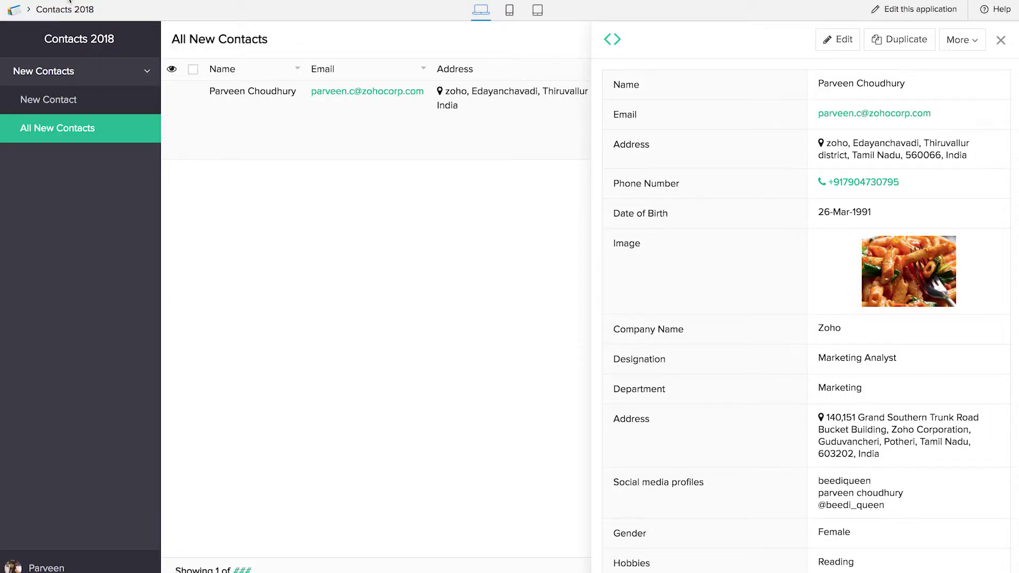
left_click(46, 127)
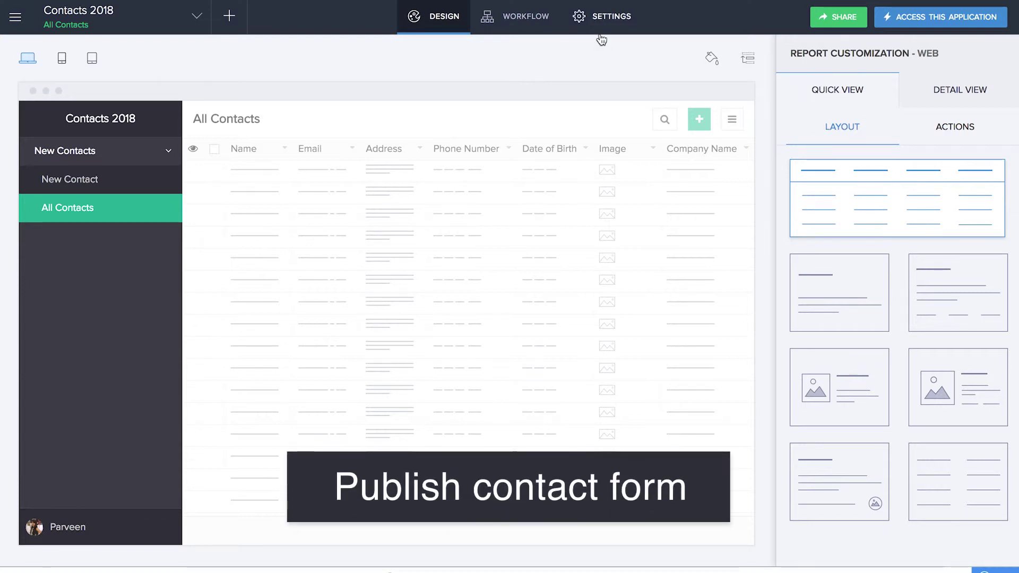
Step: Publish the New Contact form from Settings > Publish and copy its published URL
left_click(606, 16)
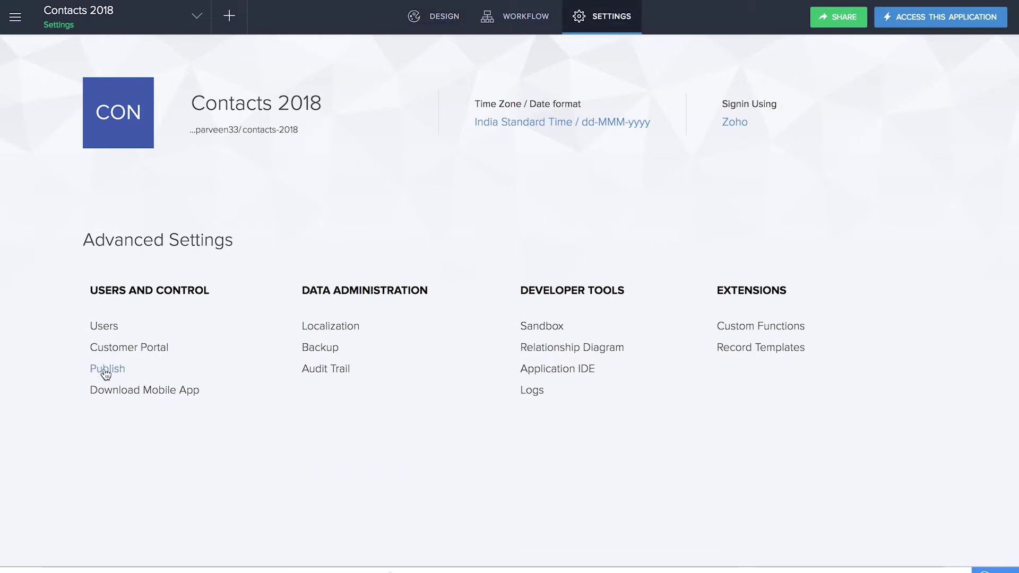
left_click(101, 372)
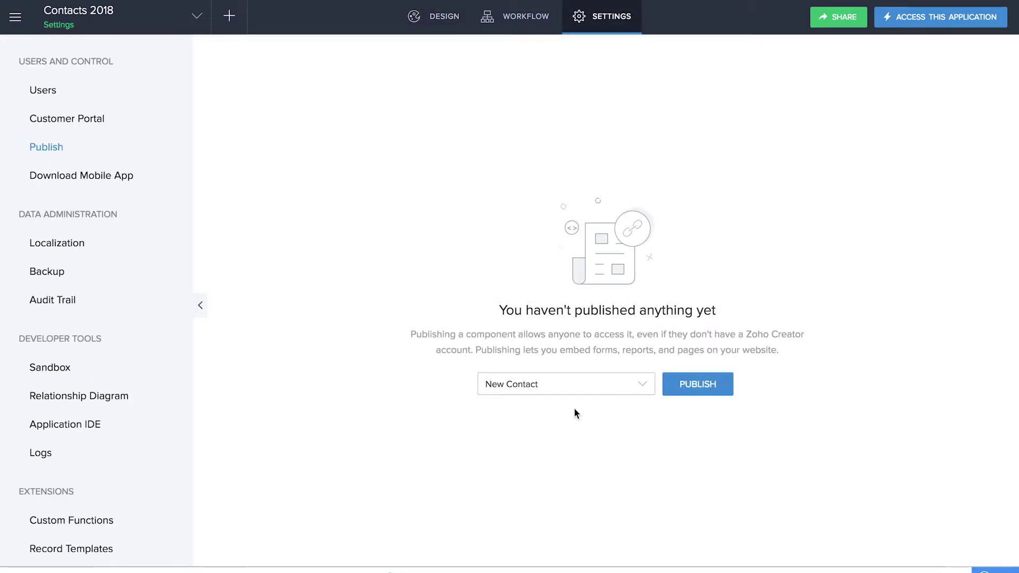
left_click(685, 384)
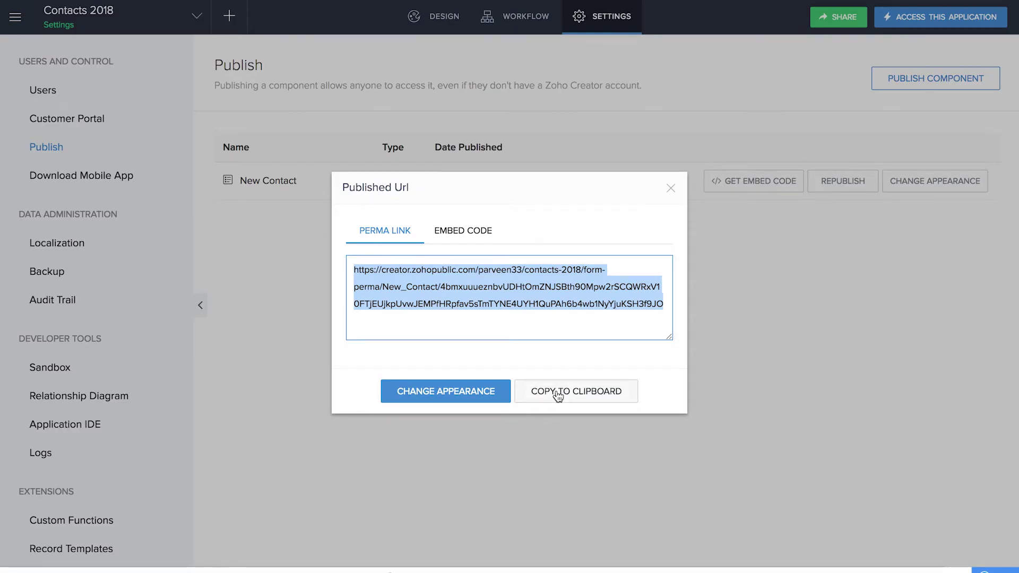
left_click(558, 394)
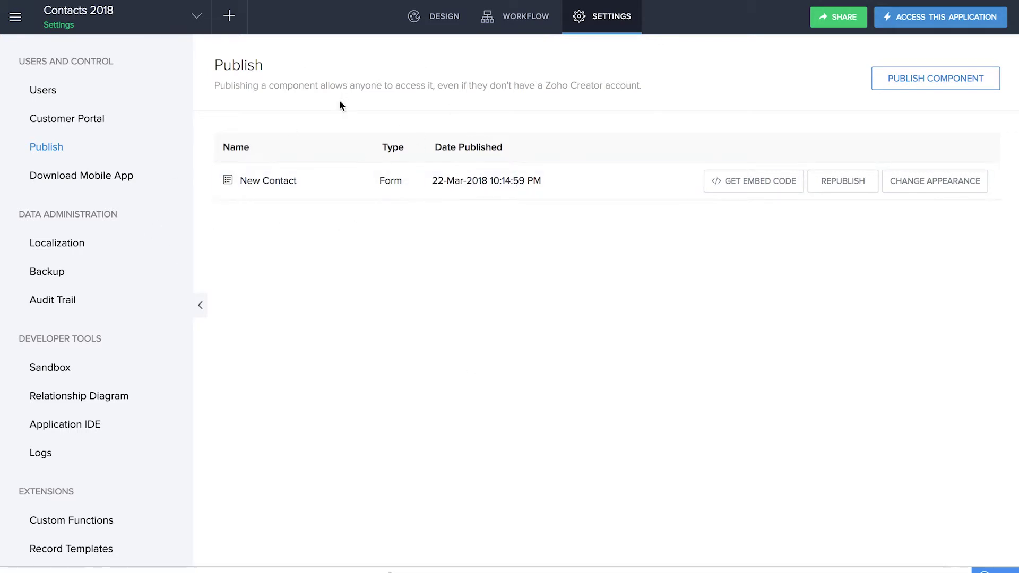
Step: Load the New Contact form's pasted permalink in a new browser tab
key("ctrl+v")
key("Return")
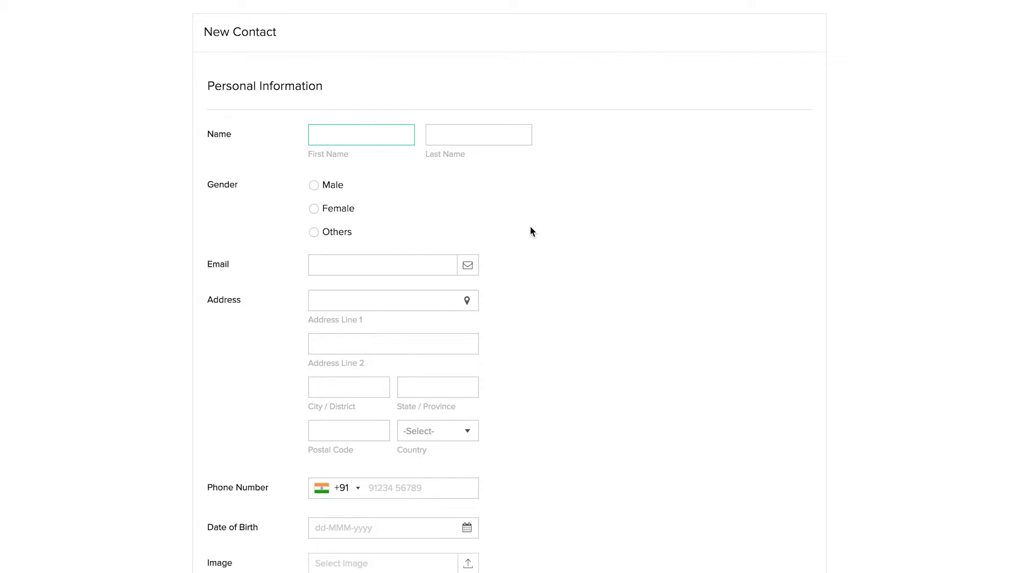
scroll(387, 215, "down", 5)
scroll(388, 216, "down", 5)
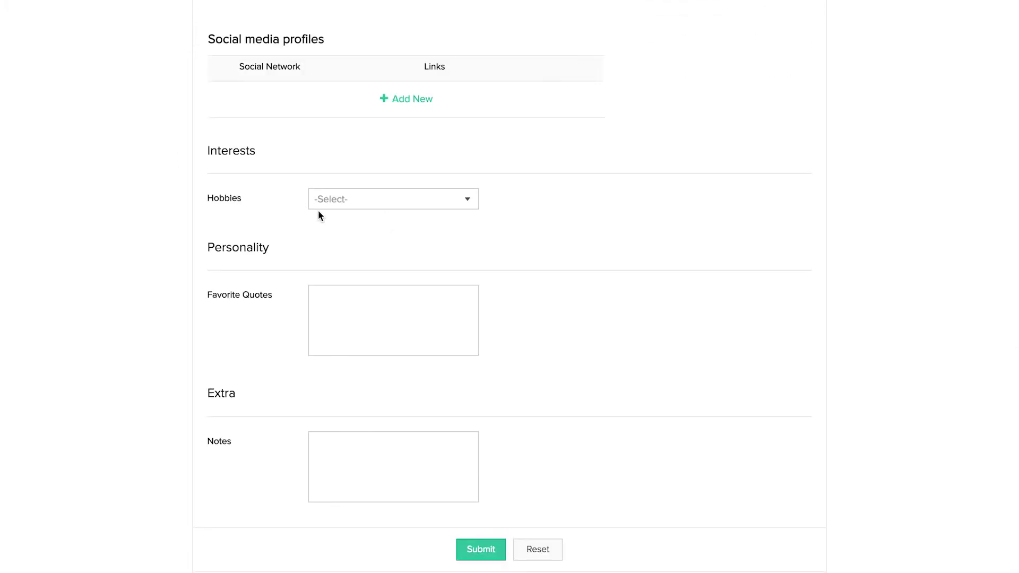
scroll(318, 210, "up", 5)
scroll(318, 210, "up", 5)
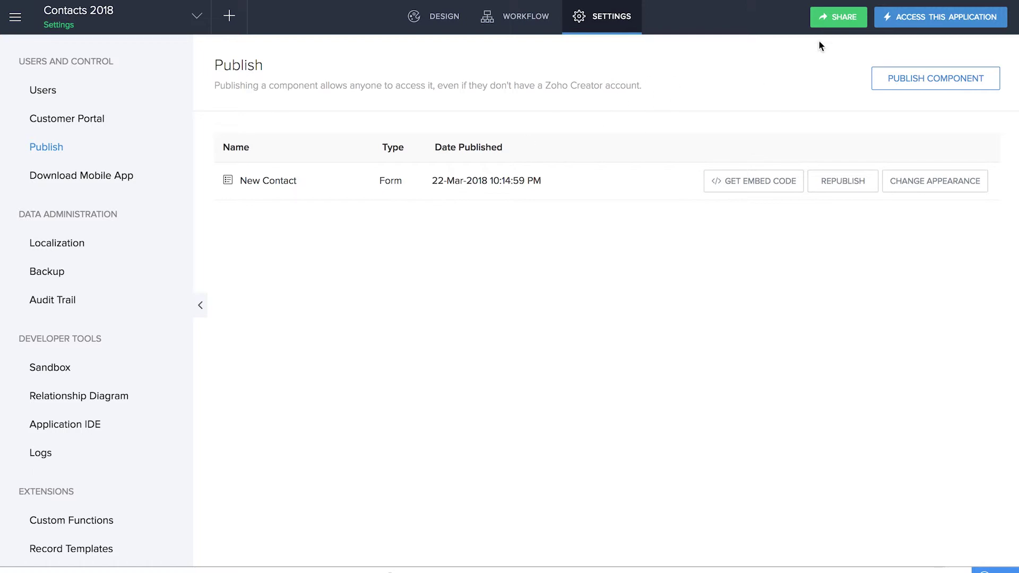
Step: Start sharing Contacts 2018 with an organisation user and add the colleague
left_click(841, 20)
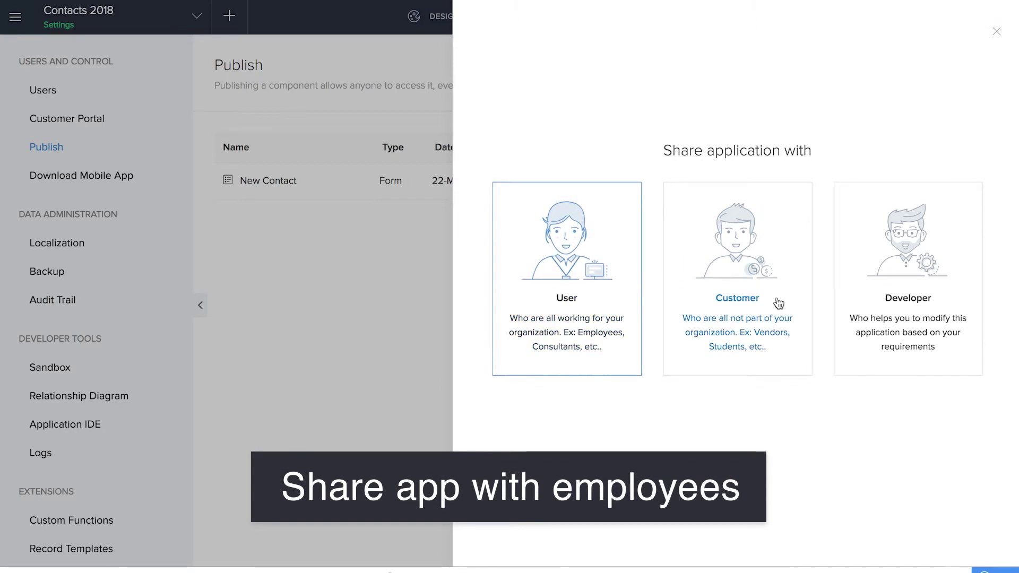
left_click(616, 345)
left_click(582, 121)
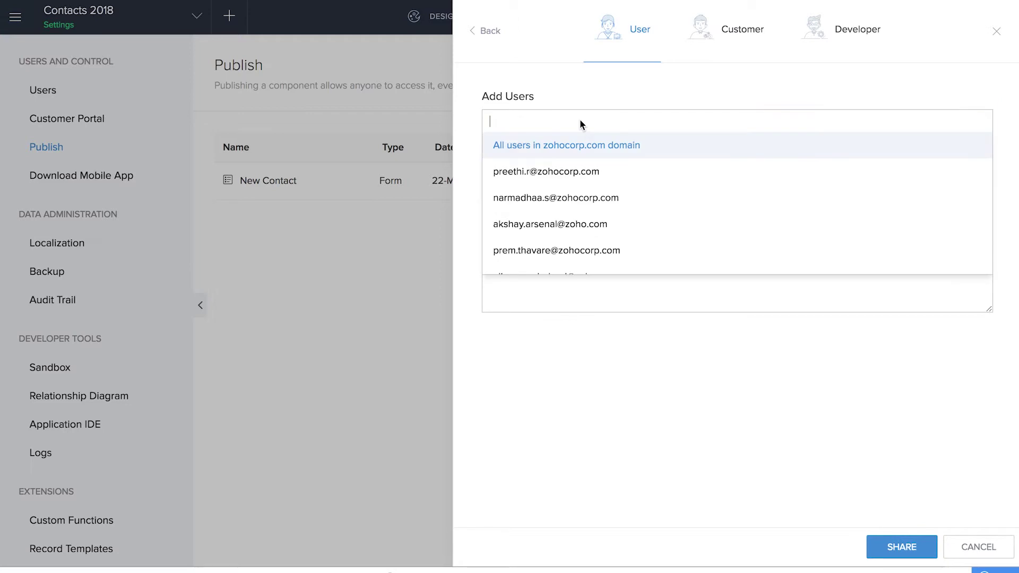
left_click(587, 223)
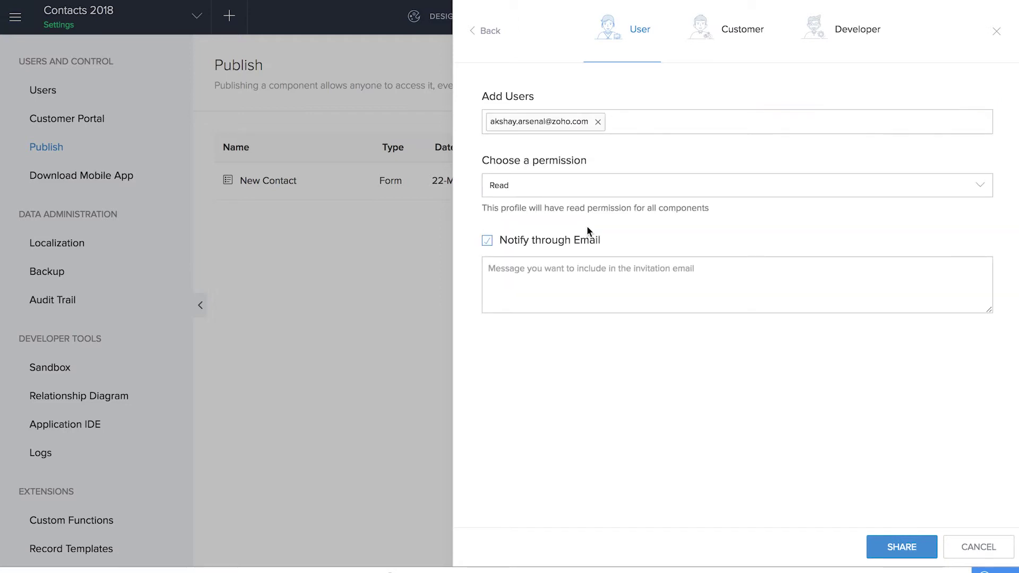
Step: Create an Employee permission set with New Contact access and All Contacts viewing, then share
left_click(550, 185)
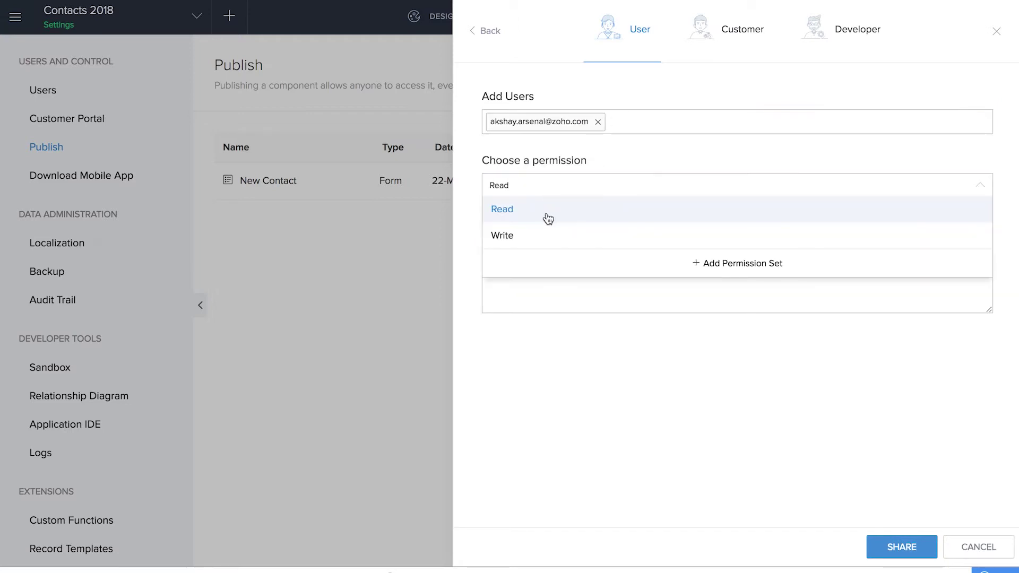
left_click(719, 267)
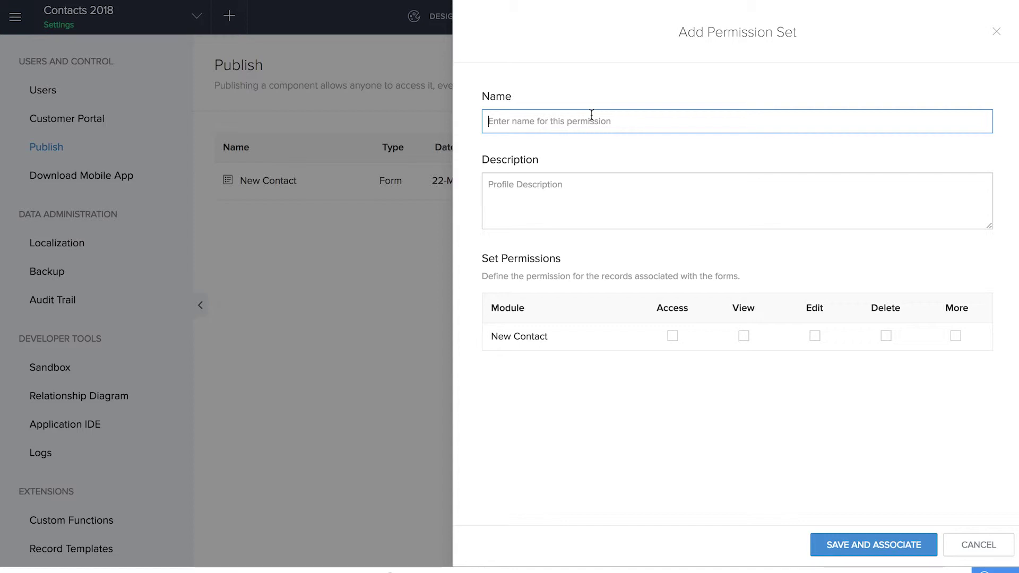
type("Employee")
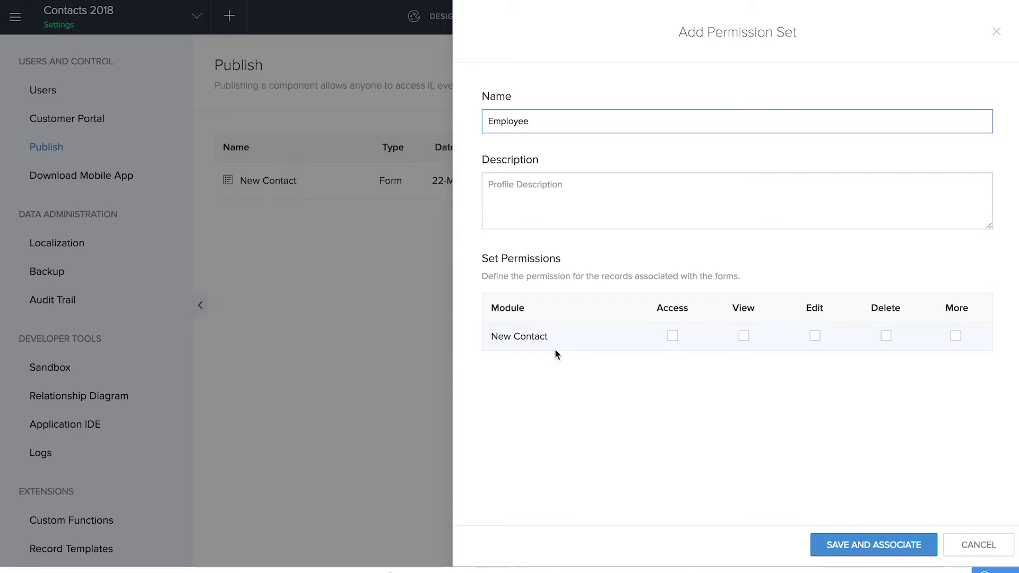
left_click(673, 336)
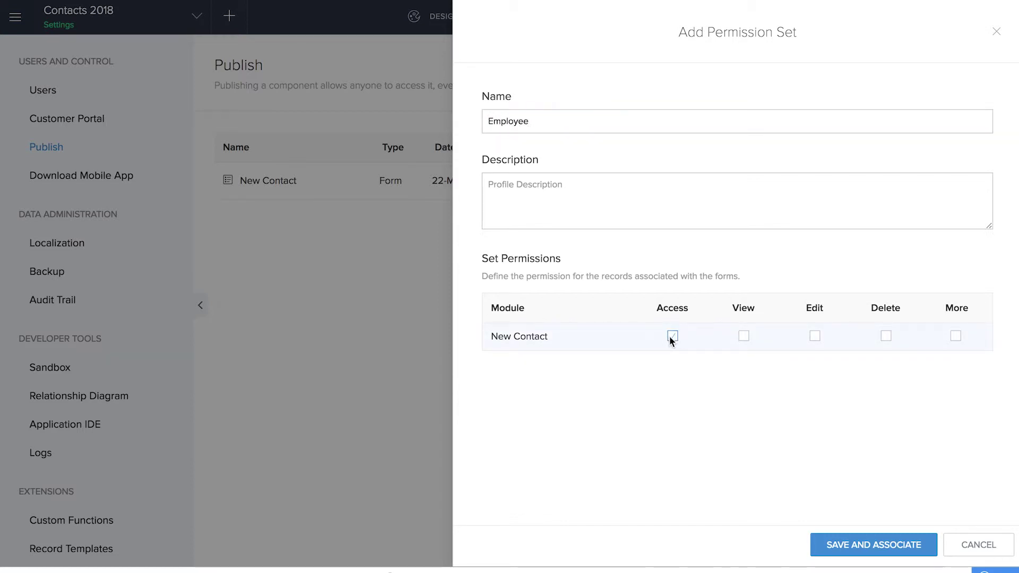
left_click(744, 336)
left_click(750, 398)
left_click(859, 545)
left_click(884, 545)
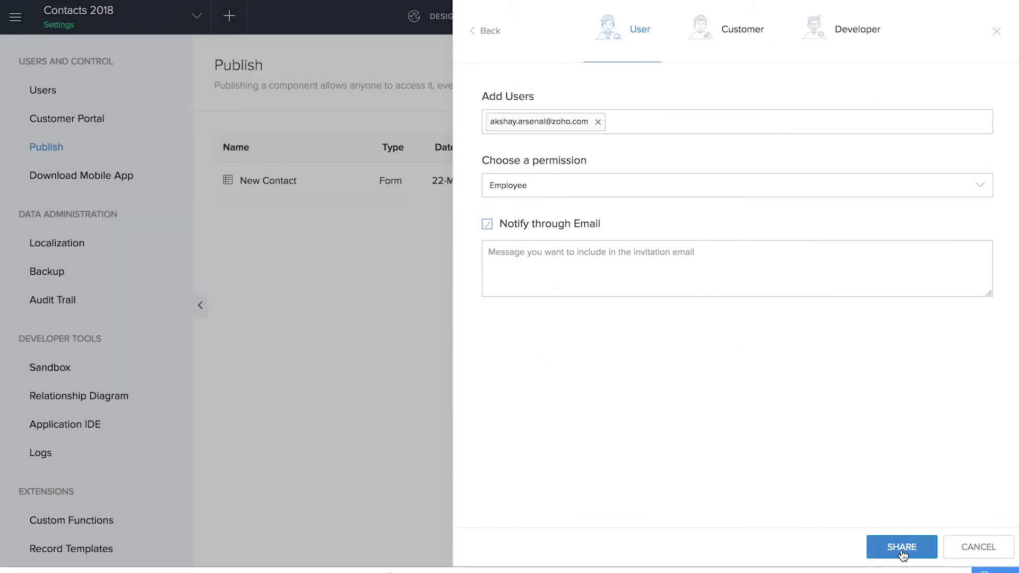
left_click(901, 548)
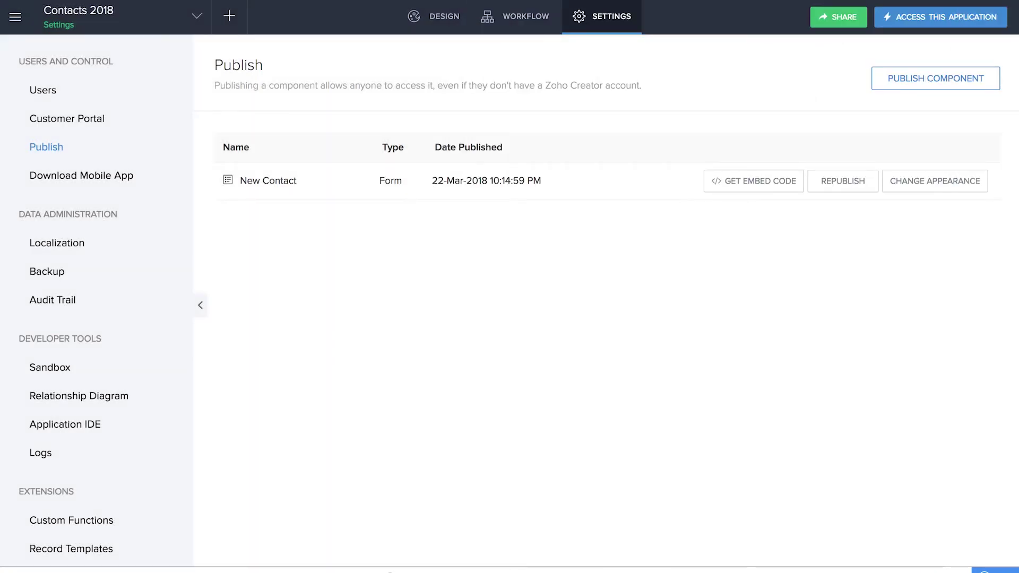
Step: Switch to the colleague's browser profile and open the Contacts 2018 invitation email
left_click(992, 10)
left_click(973, 46)
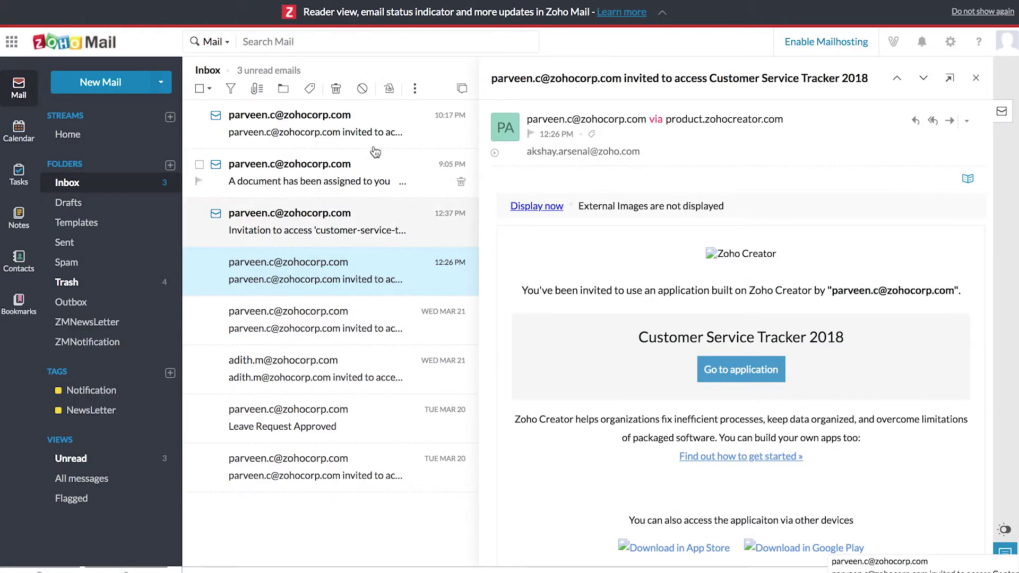
left_click(376, 128)
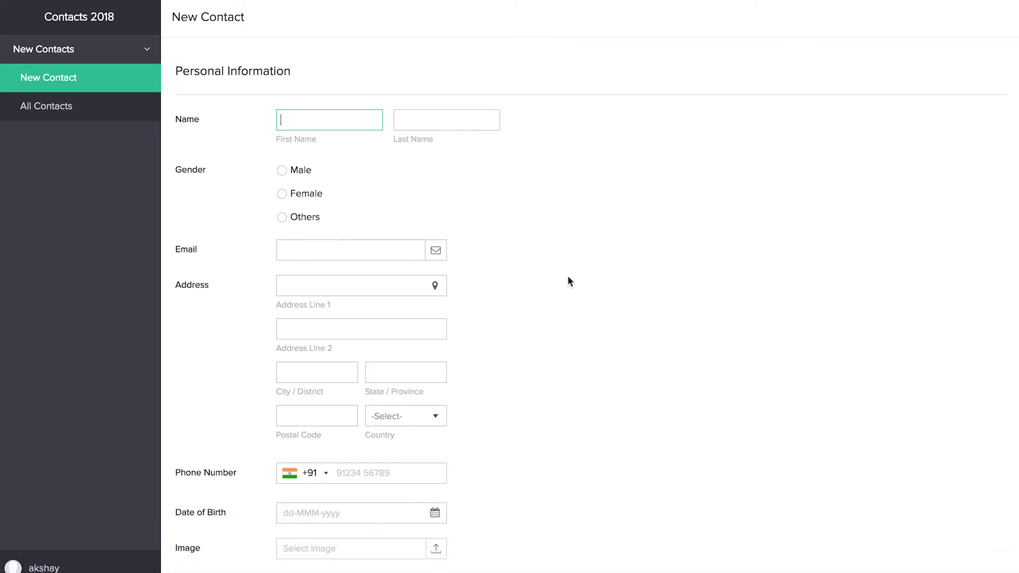
Step: Submit a new male contact with name and email, then view All Contacts
key("Tab")
left_click(282, 170)
left_click(350, 250)
scroll(347, 275, "down", 10)
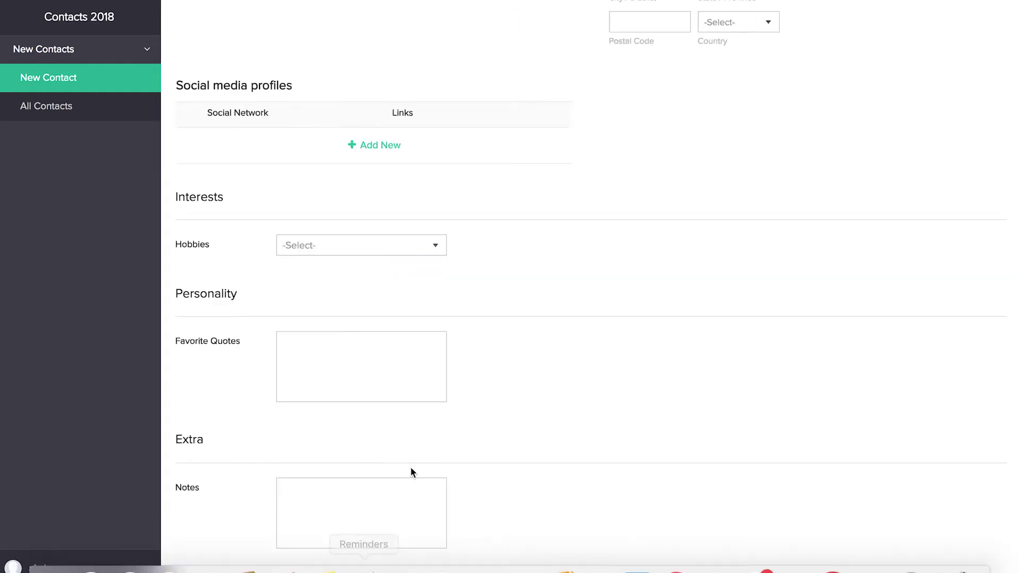
scroll(411, 466, "down", 2)
key("Return")
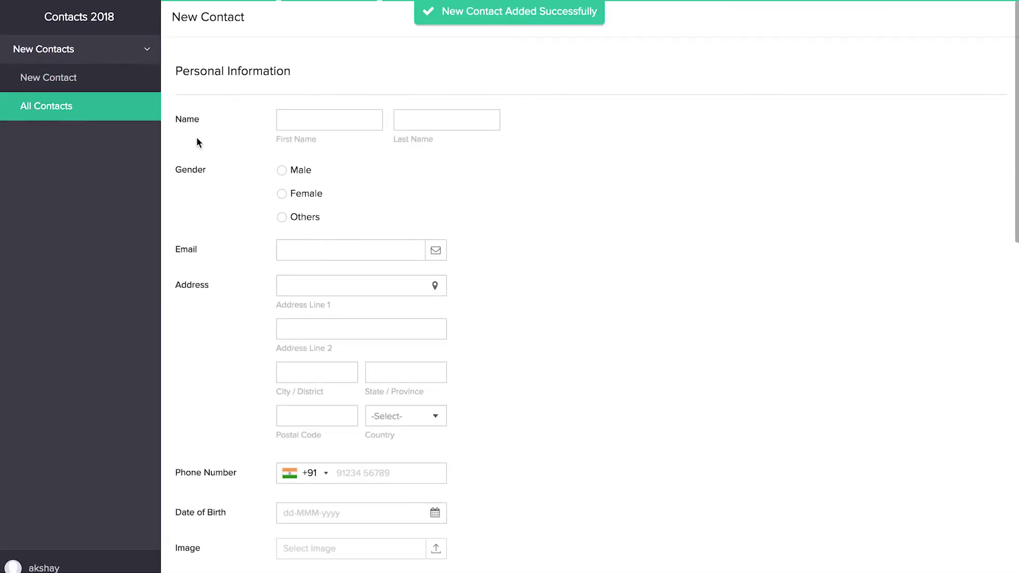
left_click(46, 107)
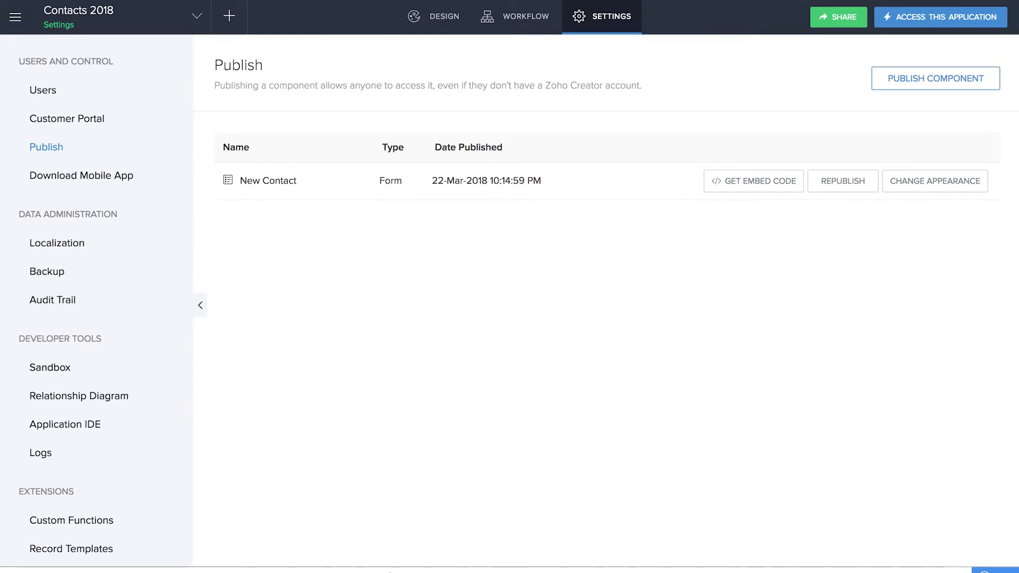
Step: Add a List report sourced from the New Contact form and name it My Information
left_click(230, 16)
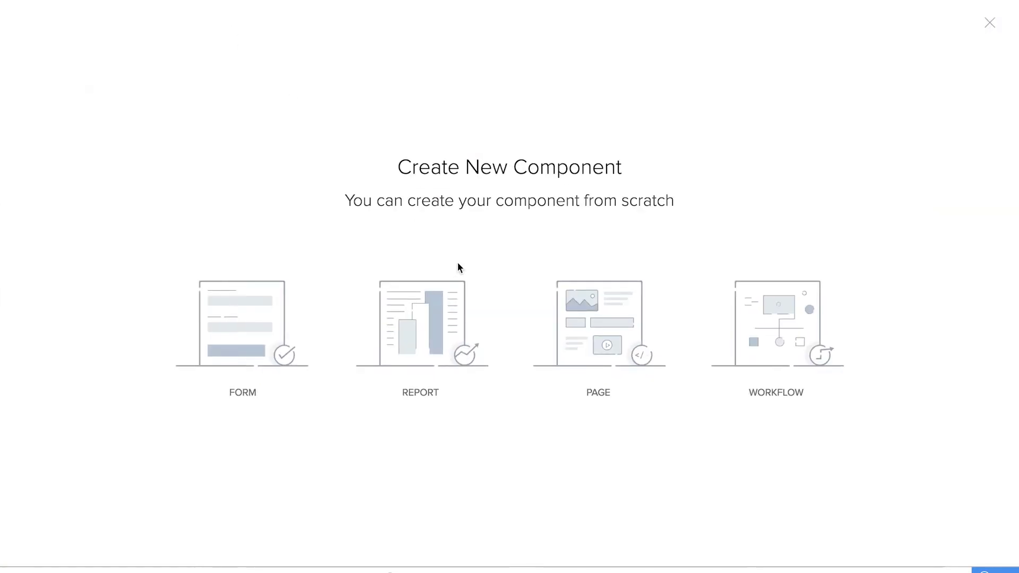
left_click(454, 327)
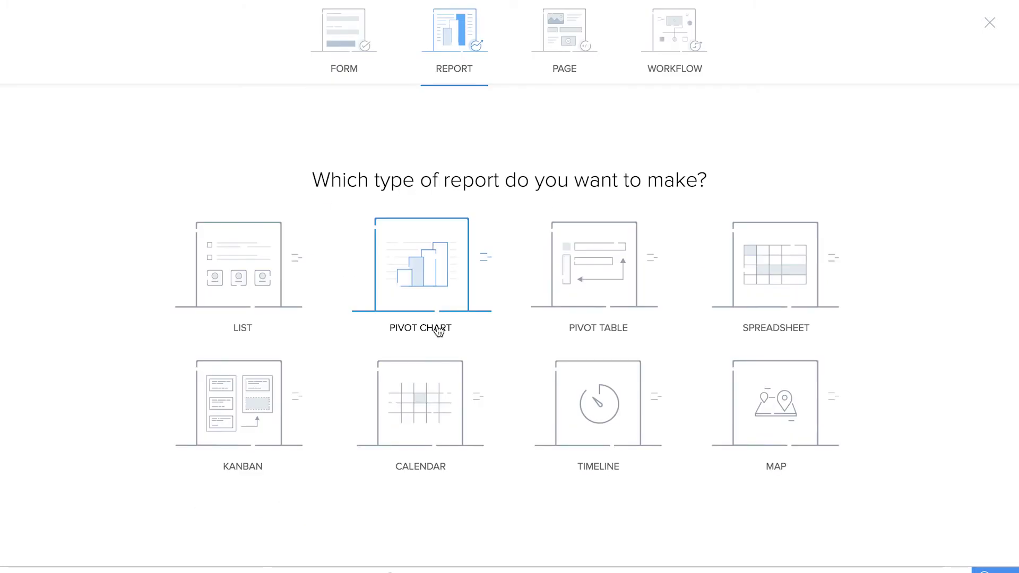
left_click(249, 295)
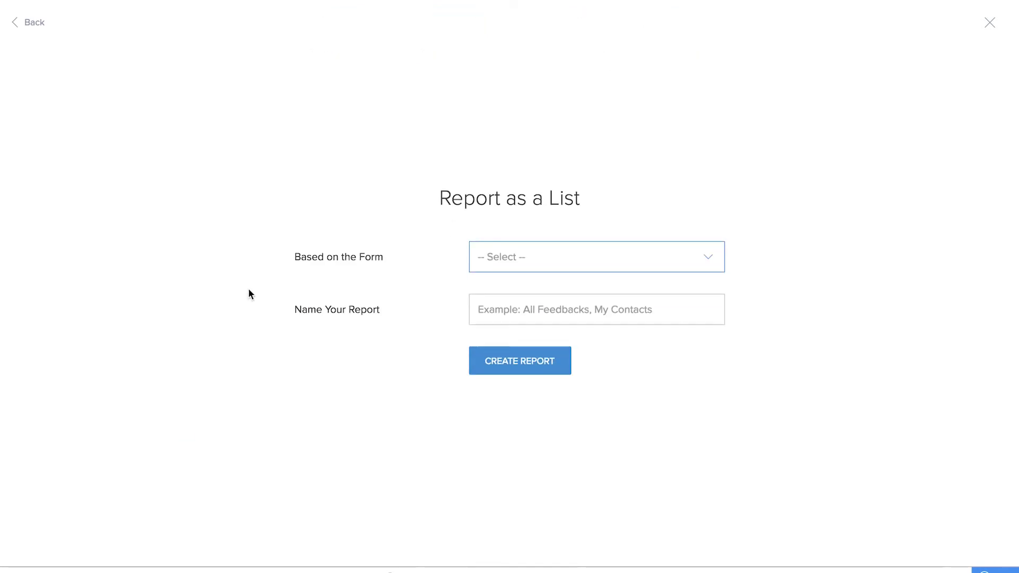
left_click(536, 253)
left_click(533, 285)
left_click(517, 307)
type("My Information")
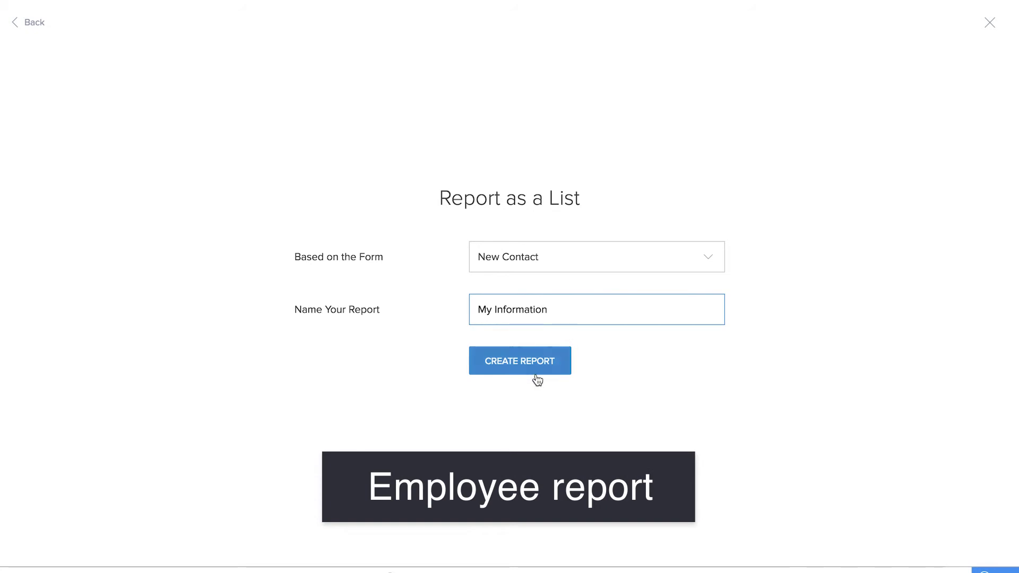
left_click(538, 368)
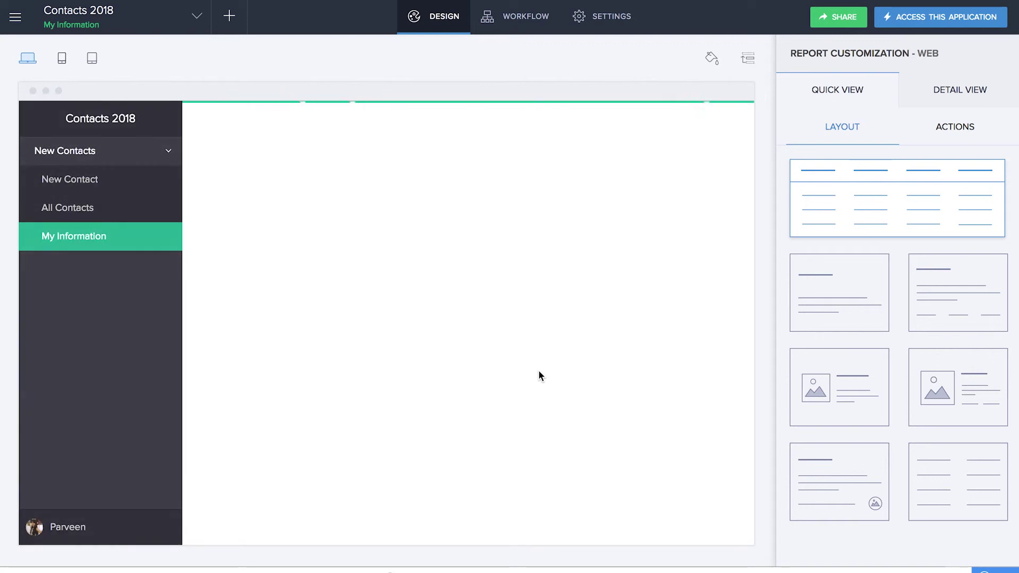
Step: Add and save an Email equals zoho.loginuserid filter on My Information
left_click(442, 341)
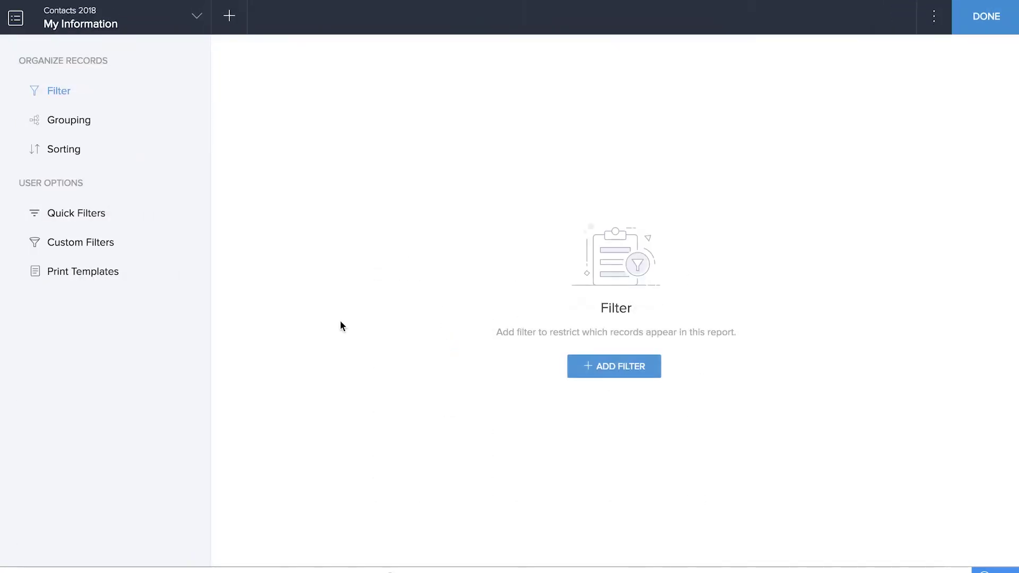
left_click(615, 366)
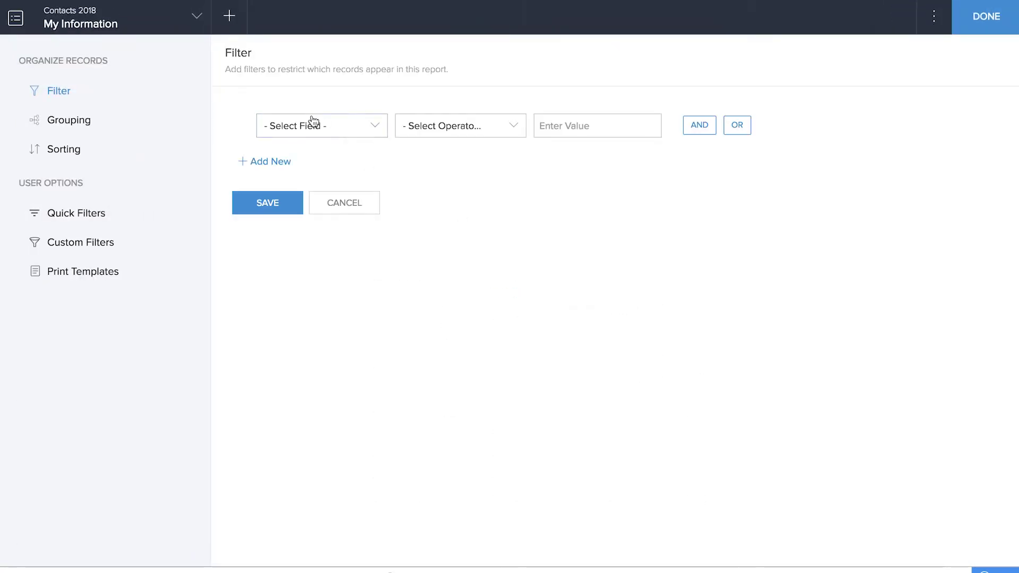
left_click(312, 125)
scroll(330, 247, "down", 3)
scroll(330, 247, "down", 1)
scroll(327, 246, "up", 3)
scroll(327, 246, "up", 2)
left_click(325, 252)
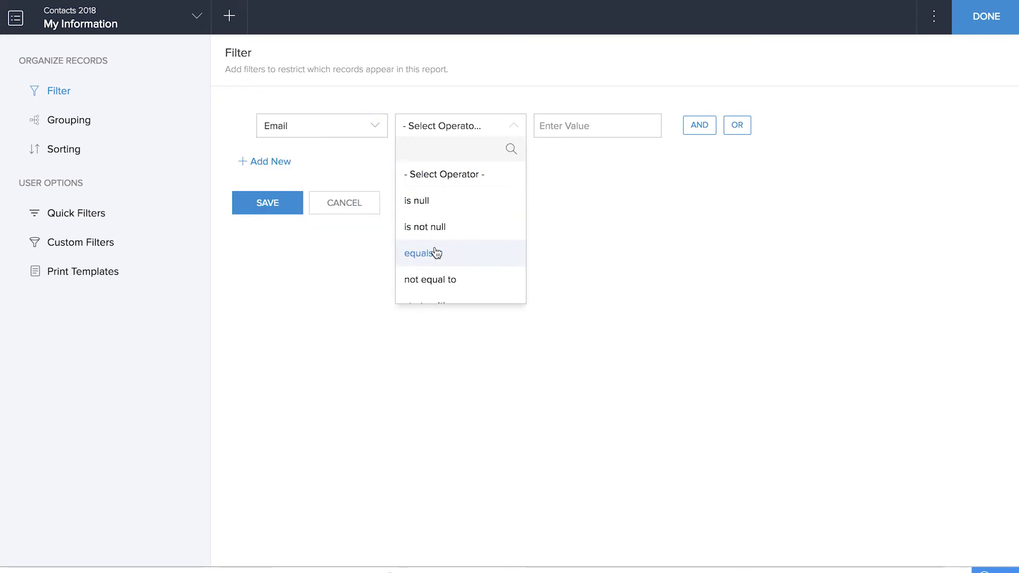
left_click(420, 254)
type("zoh")
left_click(573, 206)
left_click(277, 209)
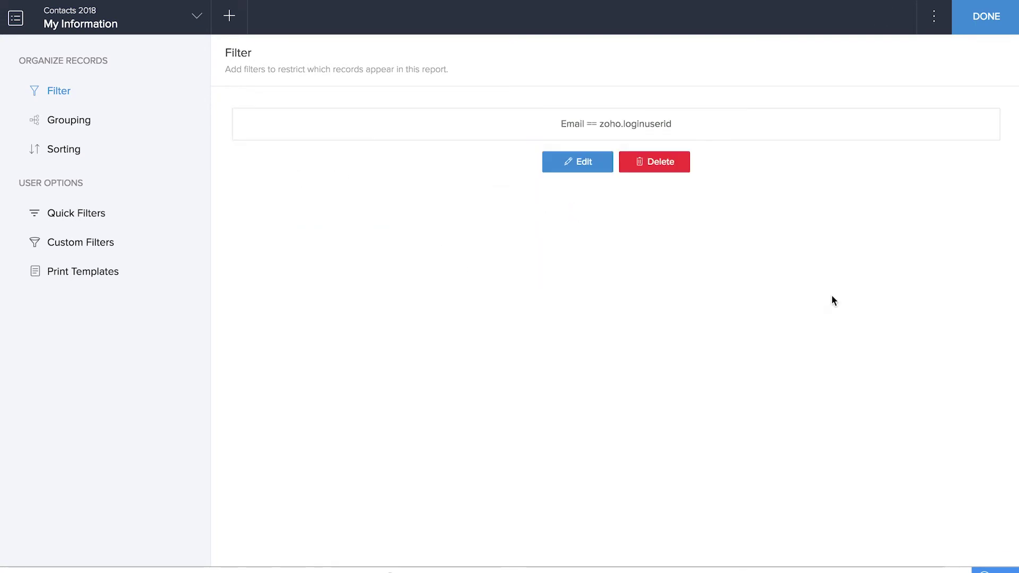
left_click(986, 16)
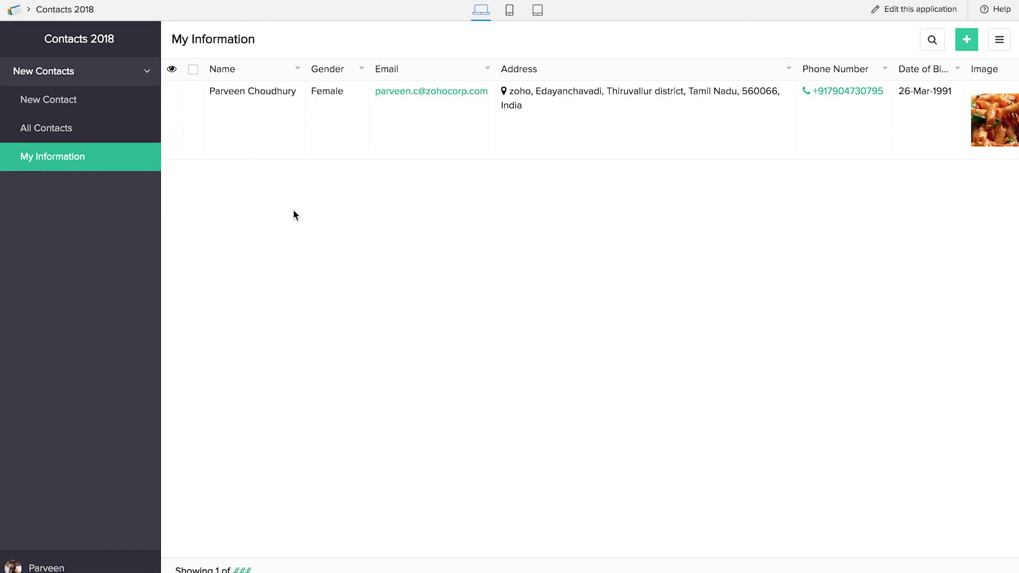
Step: Open the single record's details, then compare All Contacts with My Information
mouse_move(253, 97)
left_click(228, 108)
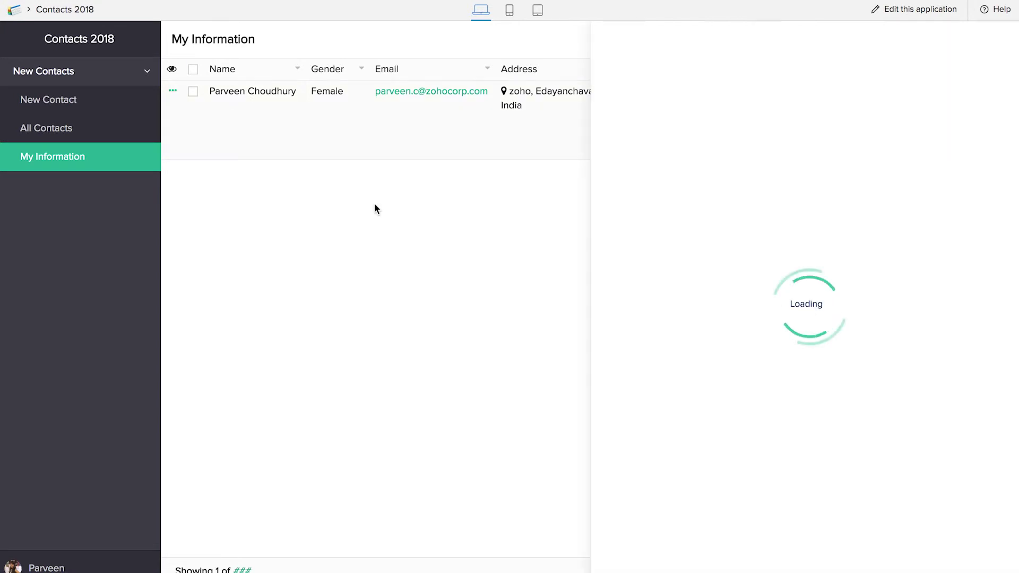
left_click(46, 127)
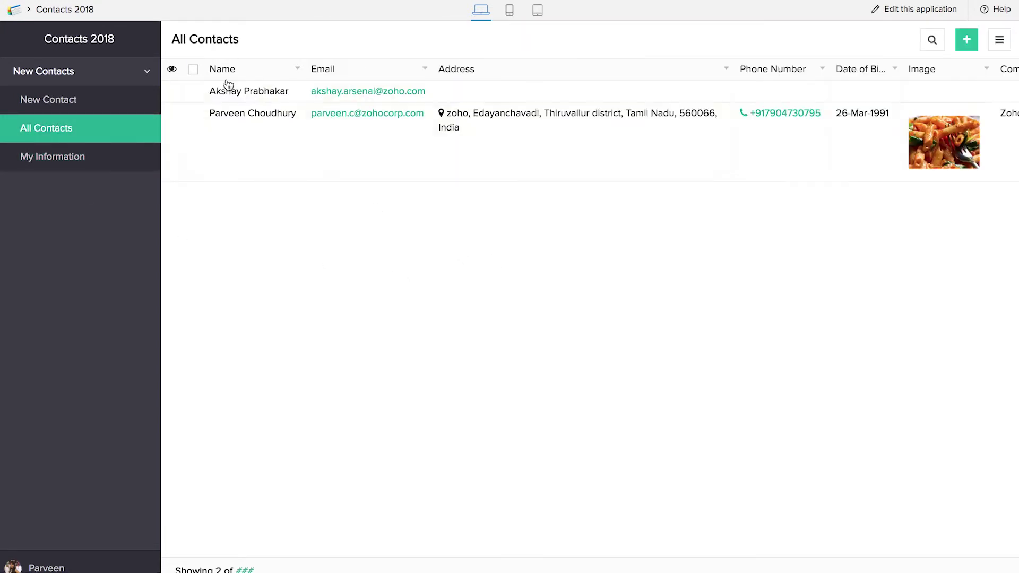
left_click(53, 156)
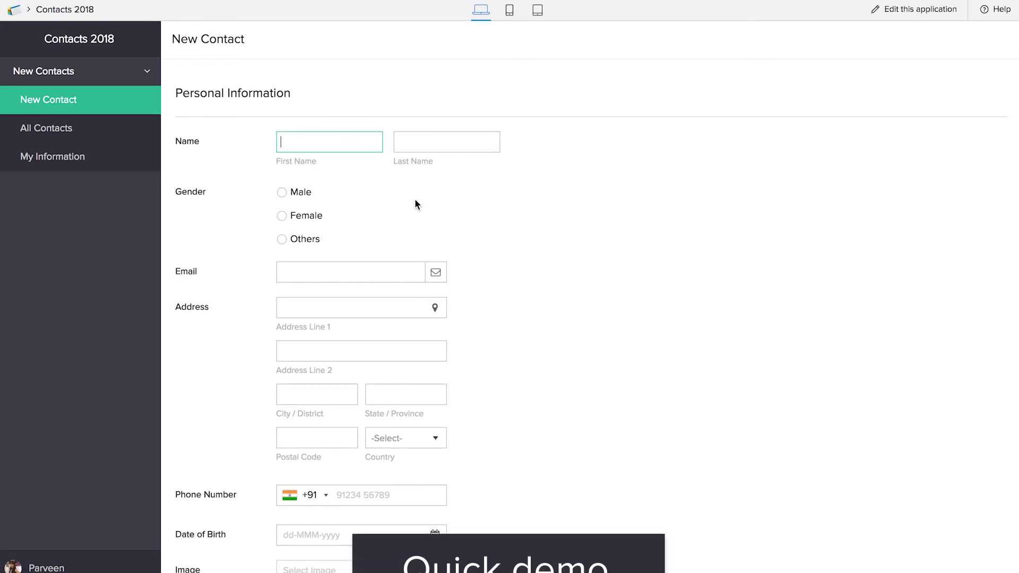
scroll(590, 240, "down", 5)
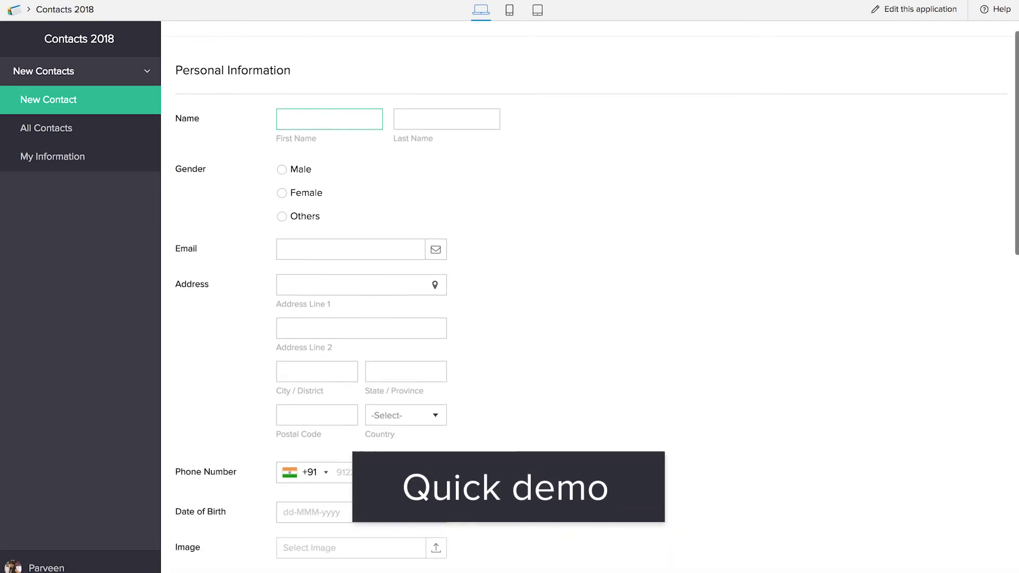
scroll(590, 241, "down", 5)
scroll(590, 241, "down", 5)
scroll(590, 319, "down", 3)
scroll(625, 476, "down", 3)
scroll(566, 459, "down", 3)
scroll(464, 214, "up", 15)
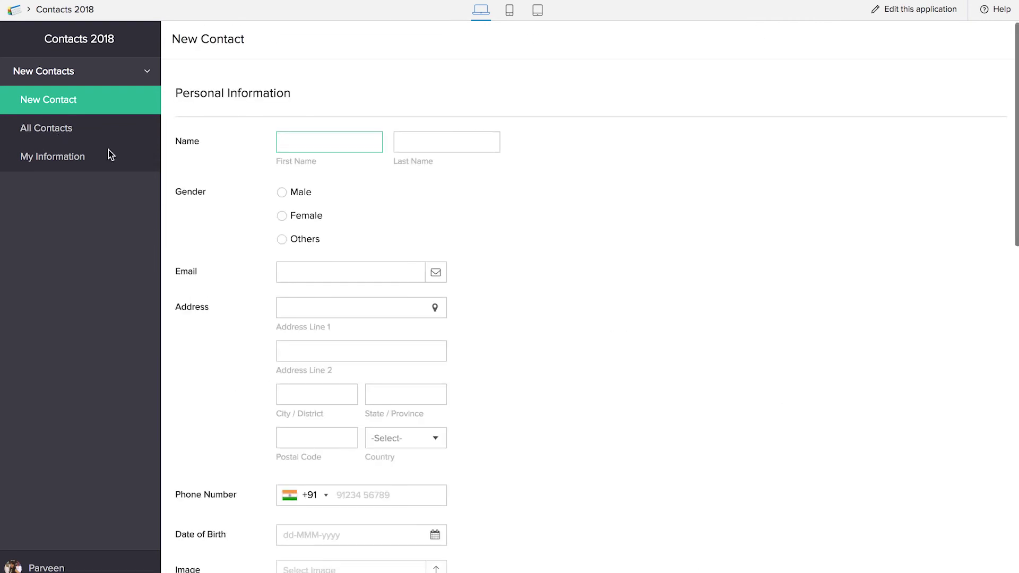
Step: Revisit All Contacts (two records) and My Information (one record)
left_click(57, 129)
mouse_move(555, 90)
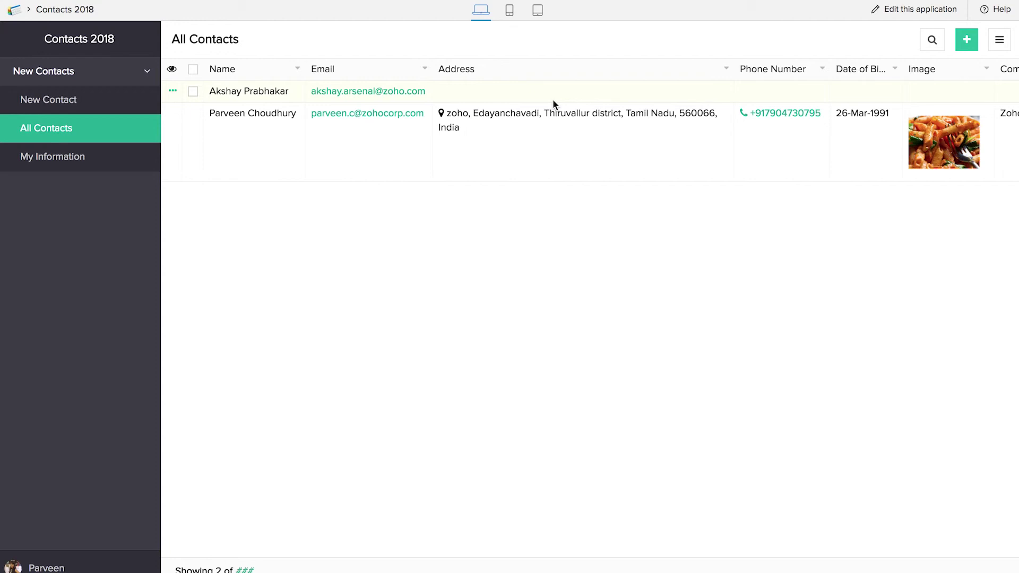
left_click(23, 156)
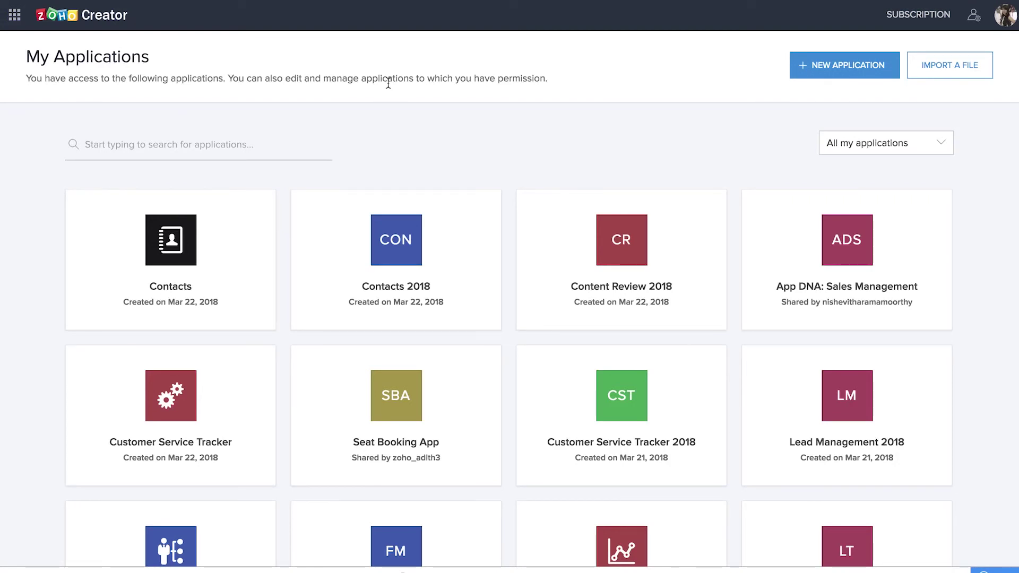
Step: Create a new blank application from scratch named Contact Template
left_click(849, 53)
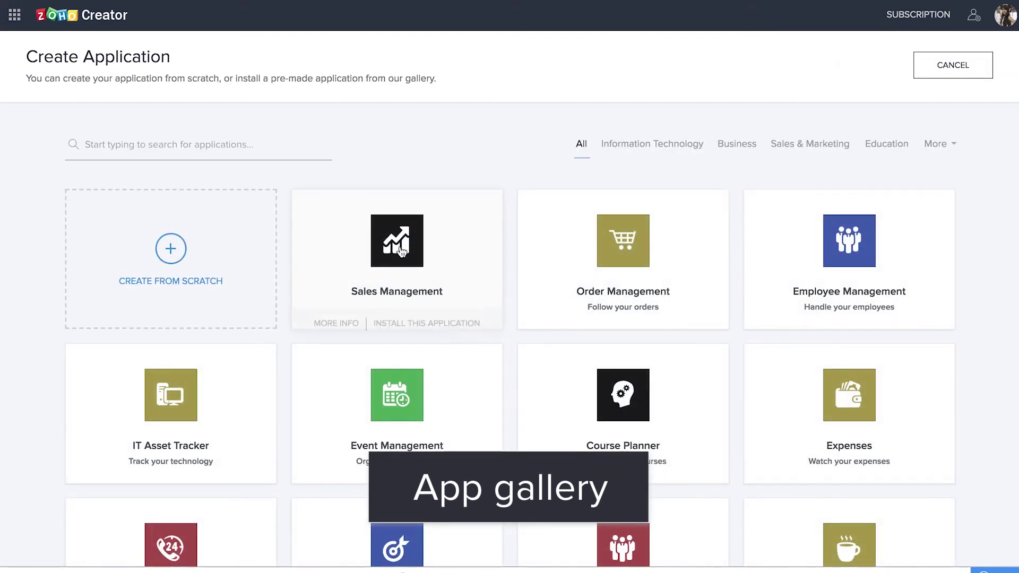
left_click(170, 248)
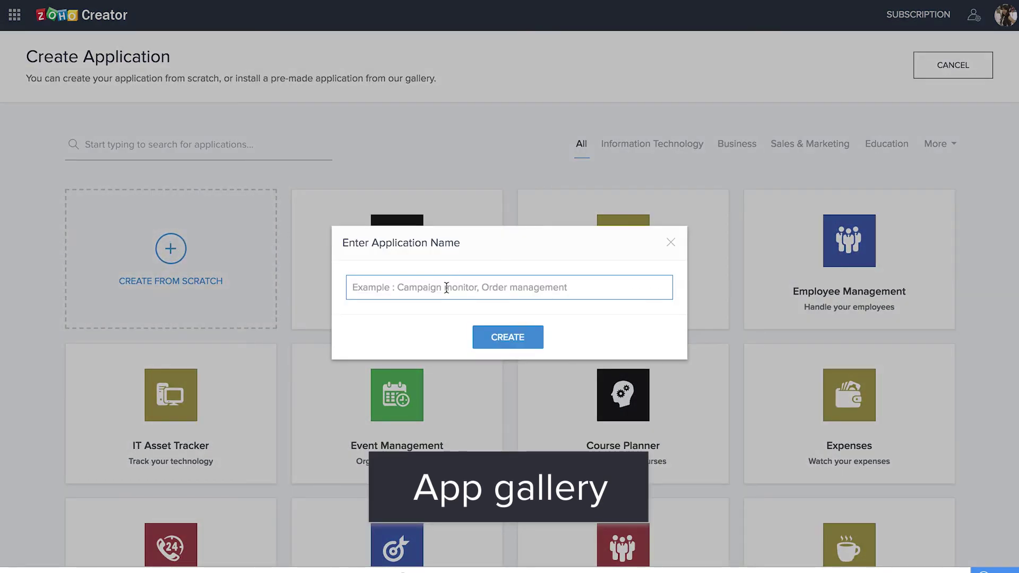
type("Conatct Template")
left_click(504, 337)
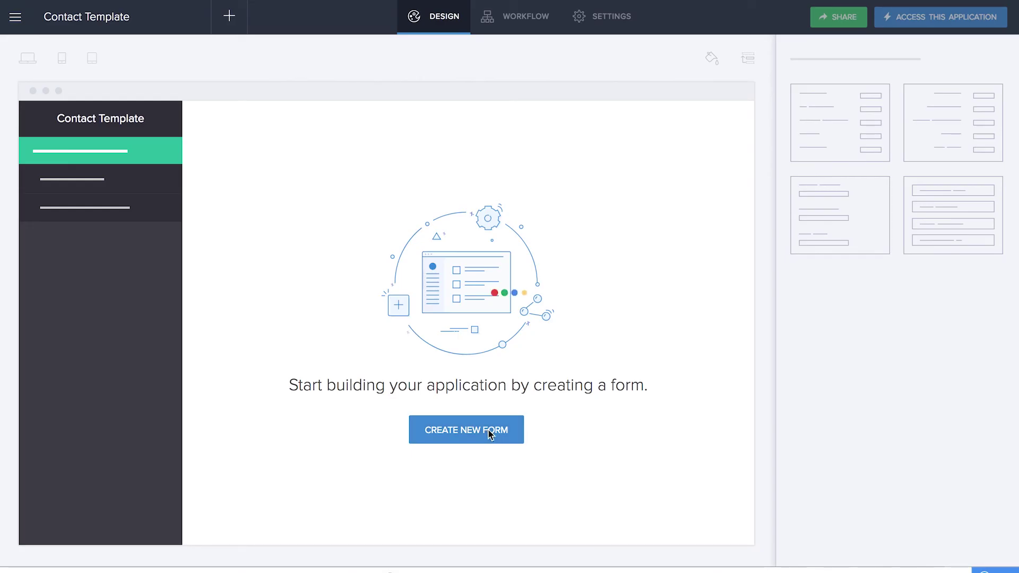
Step: Add the app's first form from the Personal > Contacts form template
left_click(489, 430)
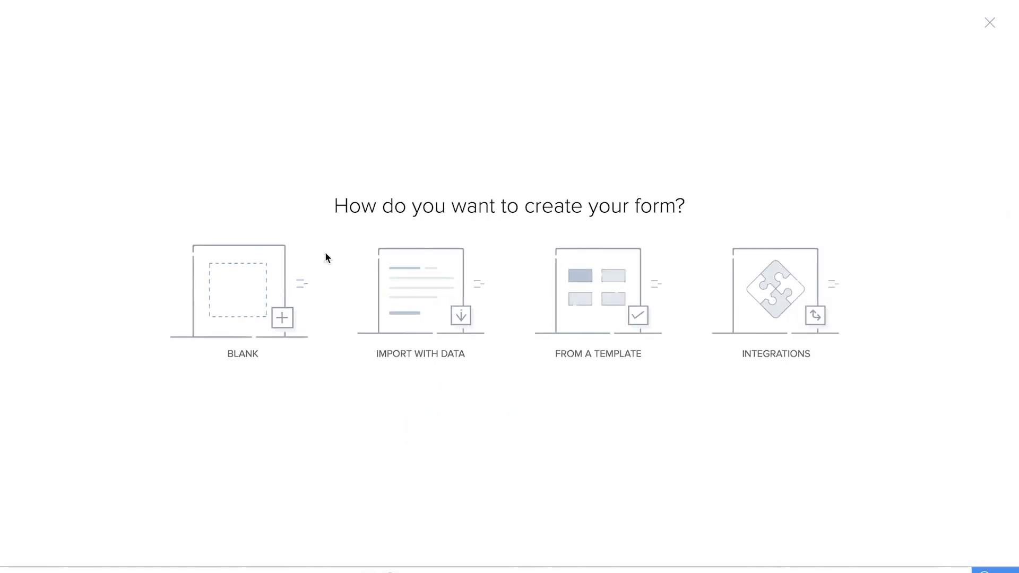
left_click(608, 319)
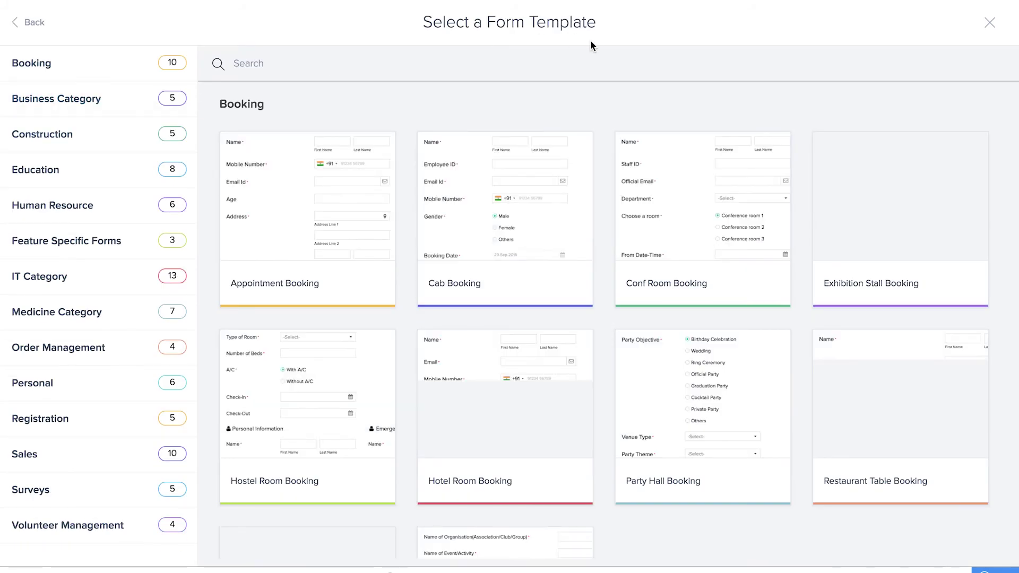
scroll(750, 396, "down", 5)
scroll(749, 396, "up", 5)
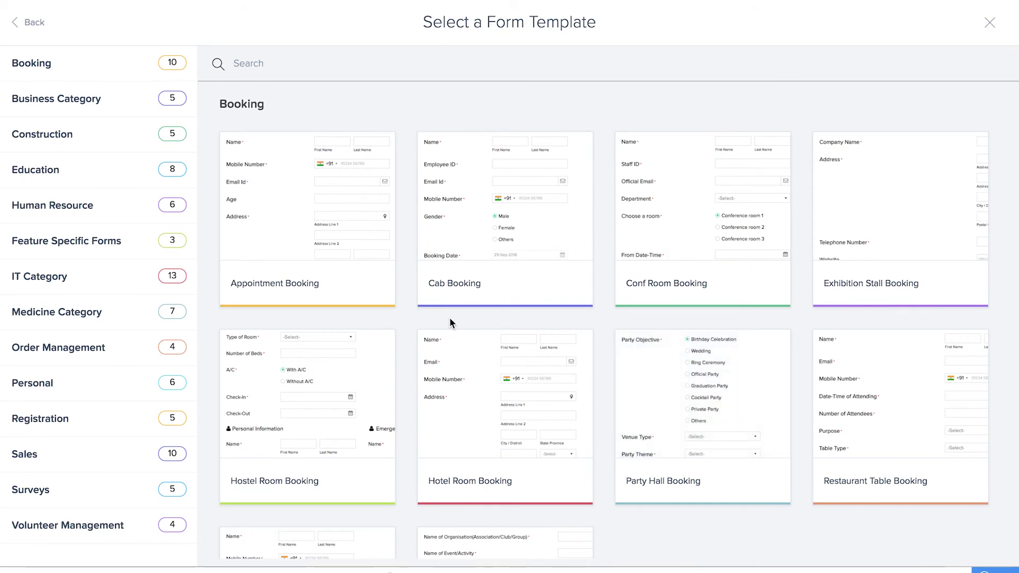
scroll(450, 323, "down", 3)
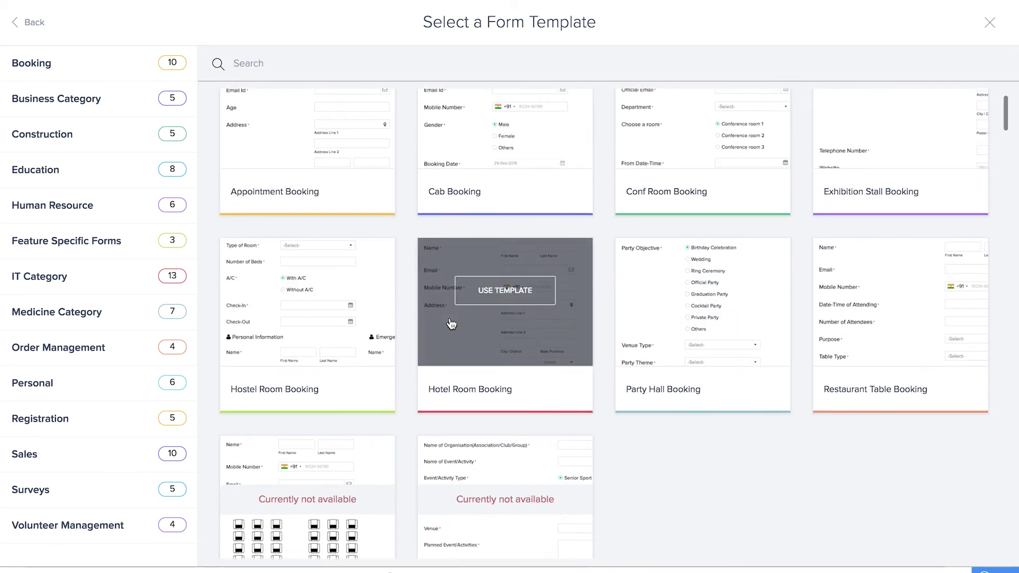
scroll(450, 323, "down", 5)
scroll(450, 323, "down", 3)
scroll(450, 322, "down", 3)
scroll(450, 322, "down", 3)
scroll(450, 323, "down", 2)
scroll(451, 322, "down", 8)
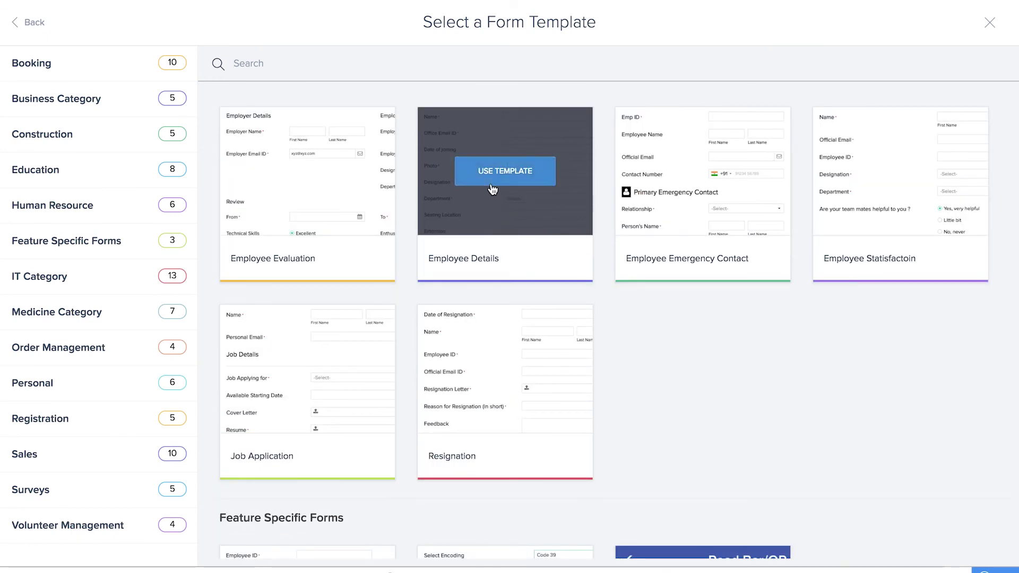
scroll(557, 240, "down", 4)
scroll(579, 256, "down", 3)
scroll(579, 256, "down", 3)
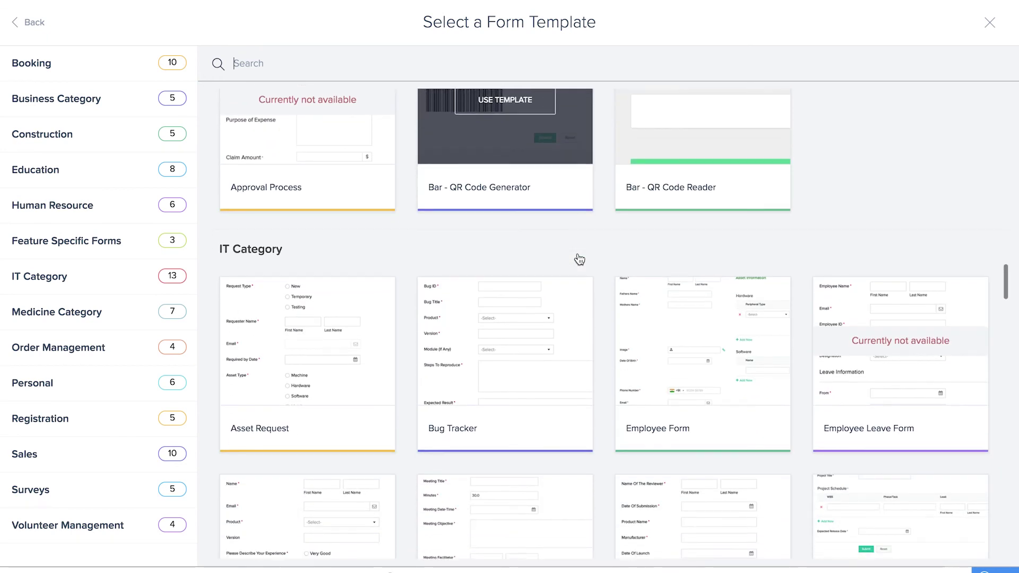
scroll(579, 257, "down", 3)
scroll(580, 257, "down", 5)
scroll(580, 257, "down", 6)
scroll(579, 256, "down", 6)
scroll(579, 259, "up", 1)
left_click(322, 223)
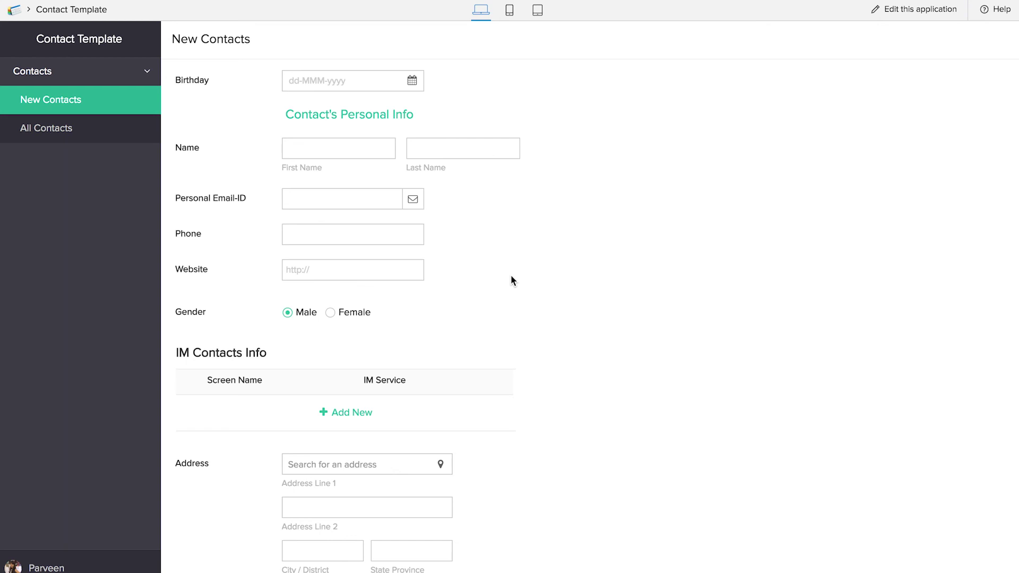
scroll(489, 269, "down", 5)
scroll(488, 270, "down", 5)
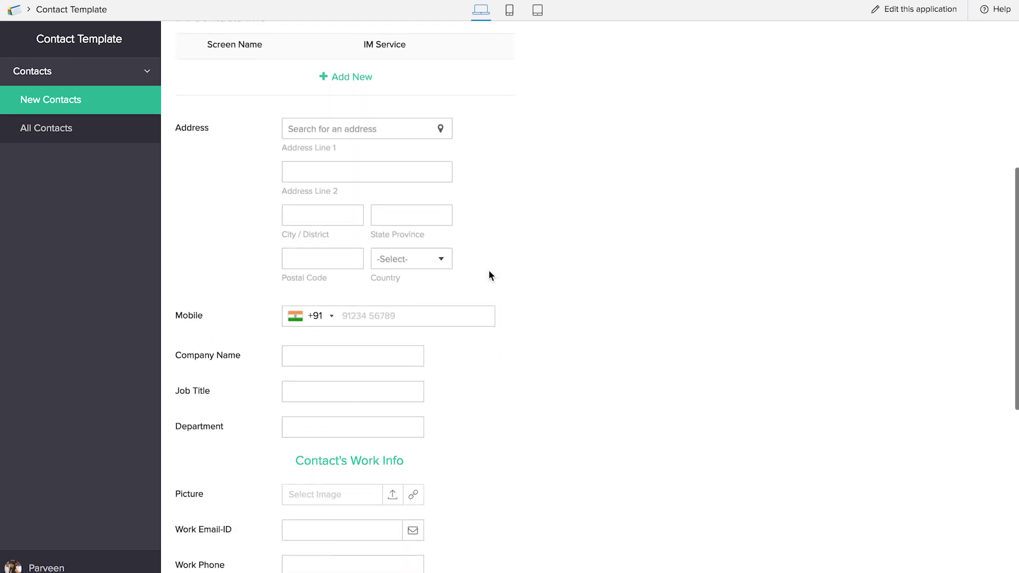
scroll(488, 269, "down", 5)
scroll(488, 271, "down", 2)
scroll(489, 267, "down", 2)
scroll(488, 267, "down", 2)
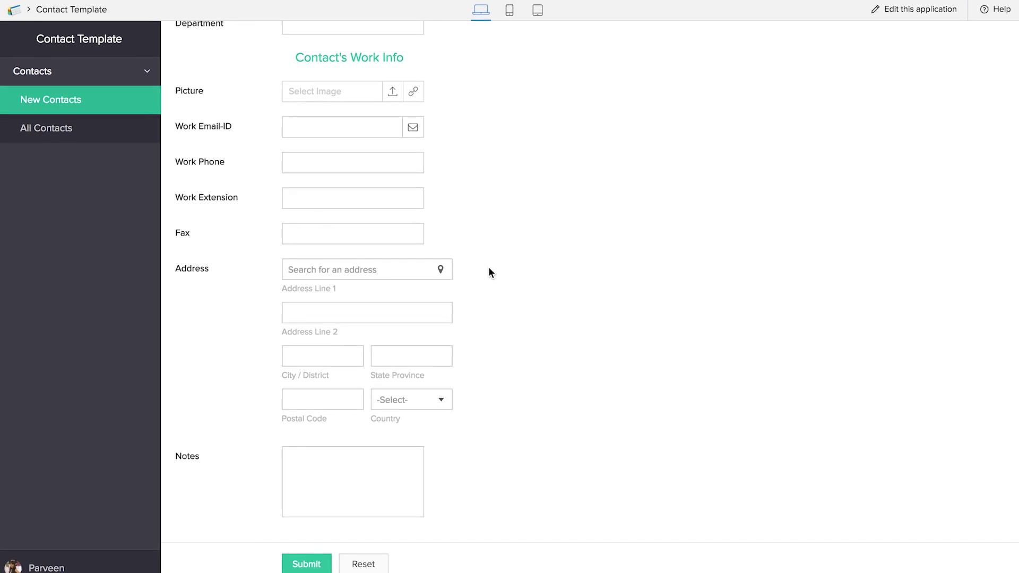